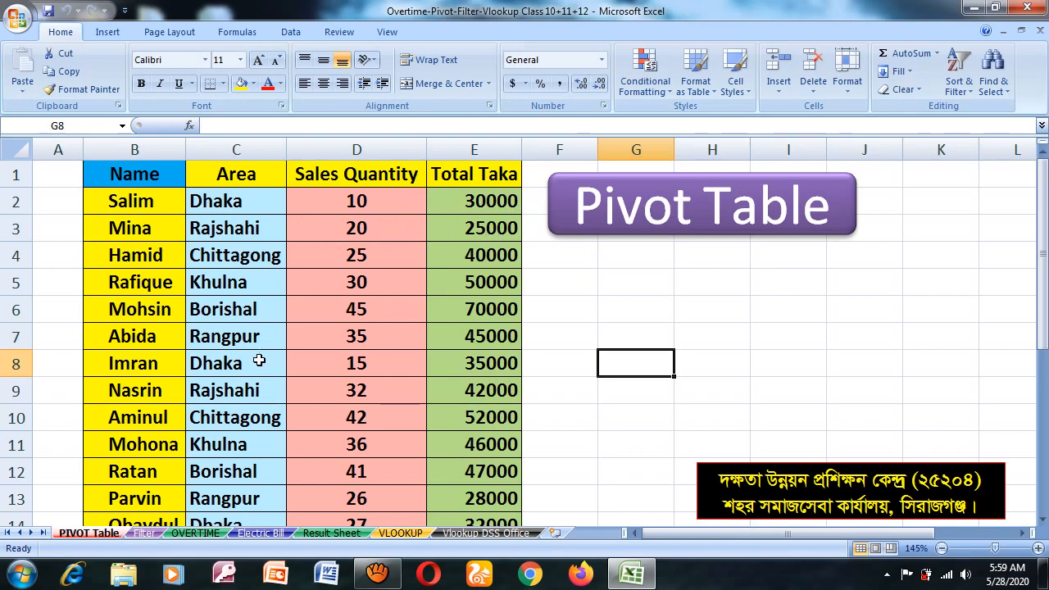
{"action": "scroll", "coordinate": [259, 360], "scroll_direction": "down", "scroll_amount": 4}
{"action": "scroll", "coordinate": [265, 358], "scroll_direction": "up", "scroll_amount": 4}
{"action": "left_click", "coordinate": [350, 289]}
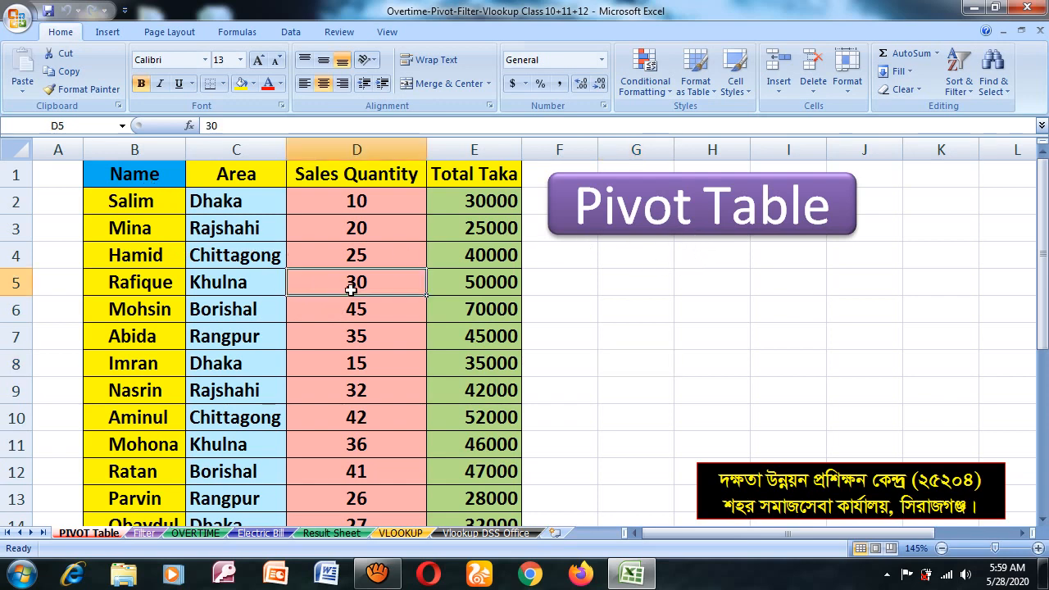
{"action": "left_click", "coordinate": [108, 34]}
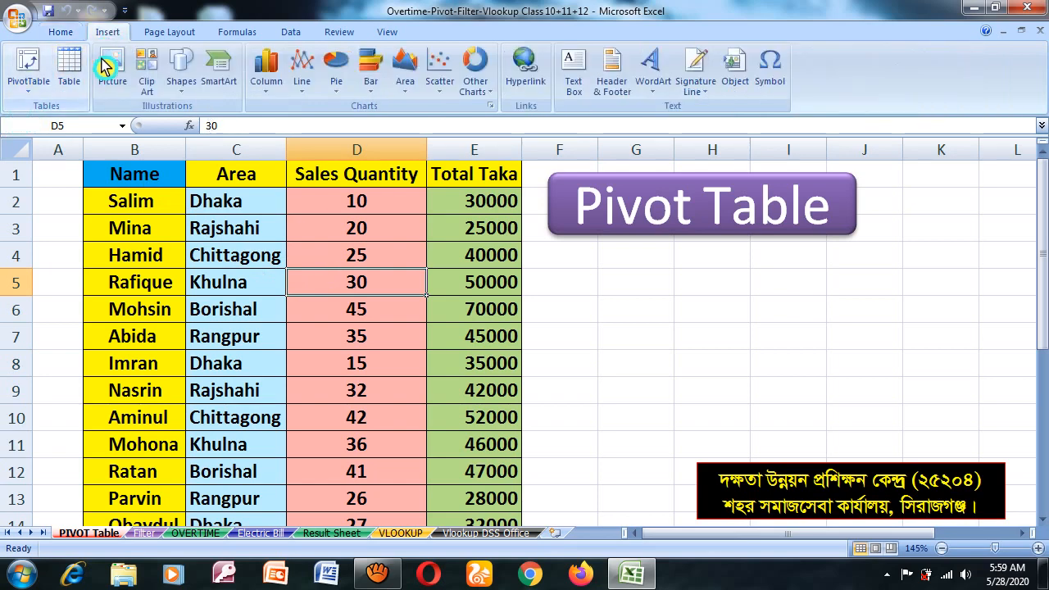
{"action": "left_click", "coordinate": [27, 72]}
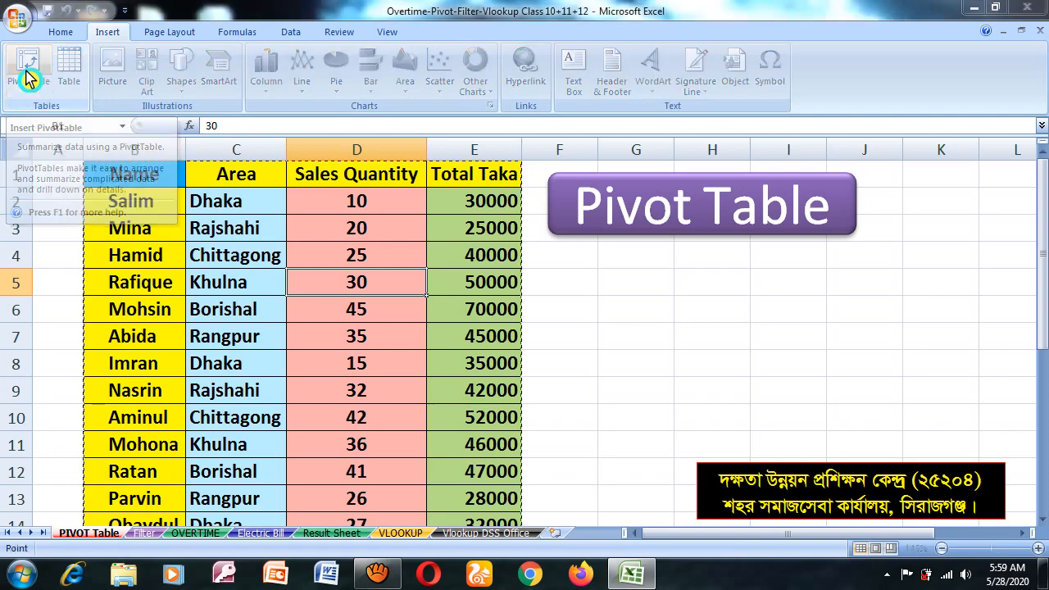
{"action": "left_click_drag", "start_coordinate": [387, 163], "coordinate": [699, 128]}
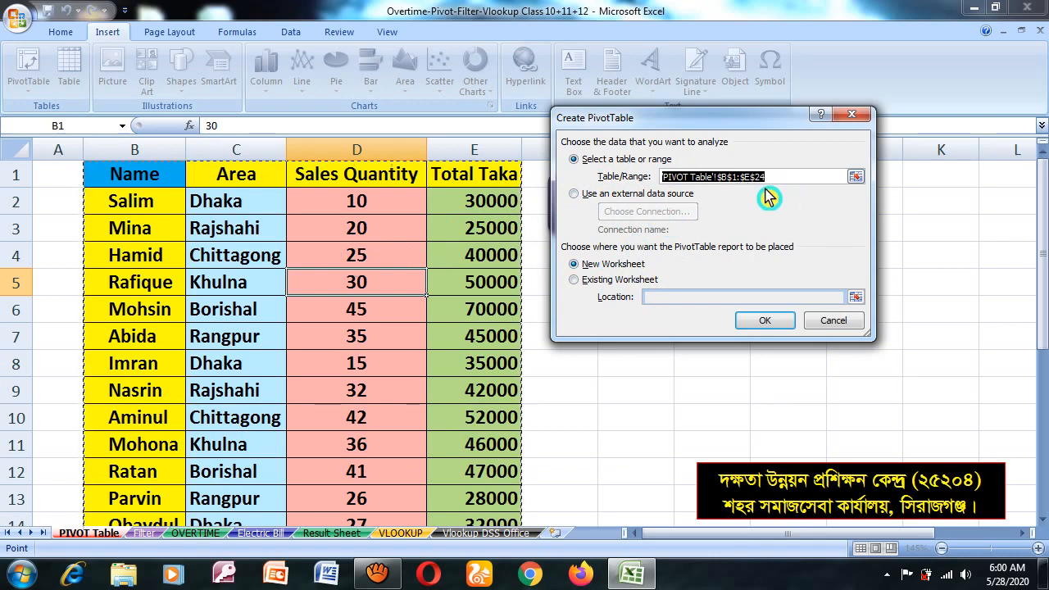
{"action": "left_click", "coordinate": [833, 321]}
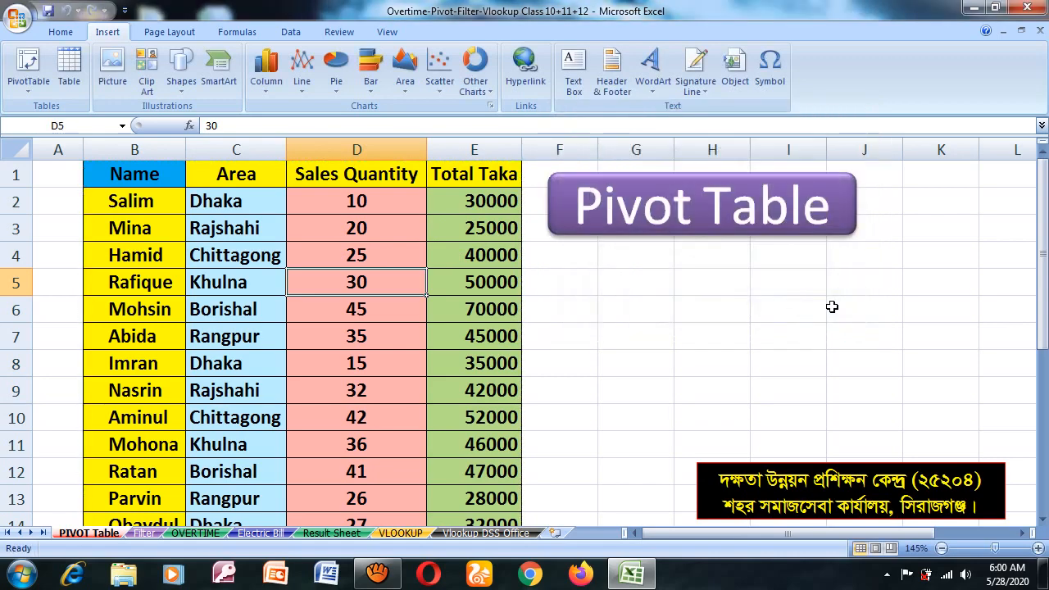
{"action": "left_click", "coordinate": [729, 295]}
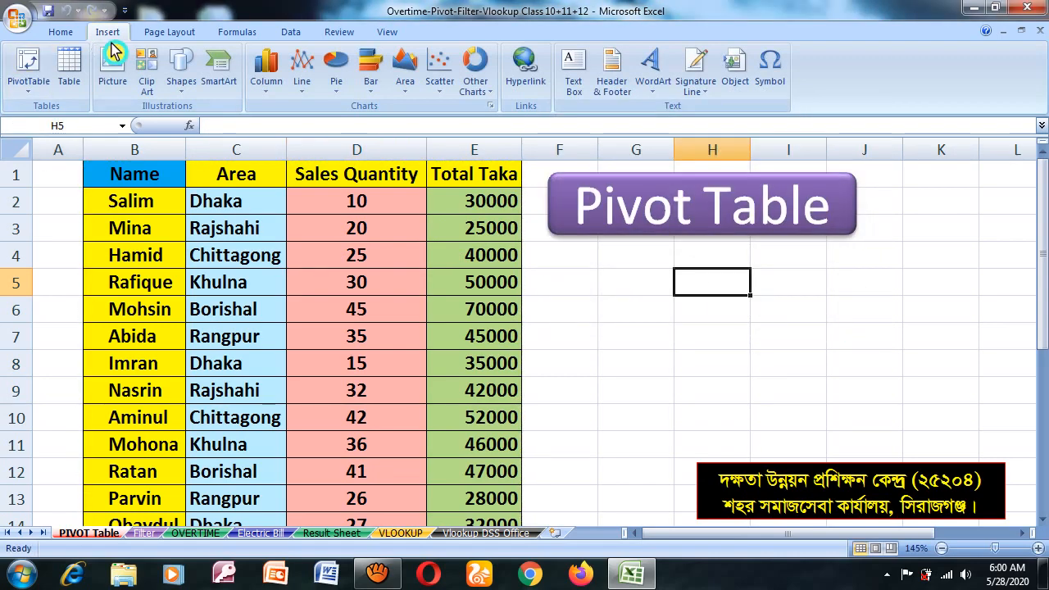
{"action": "left_click", "coordinate": [33, 62]}
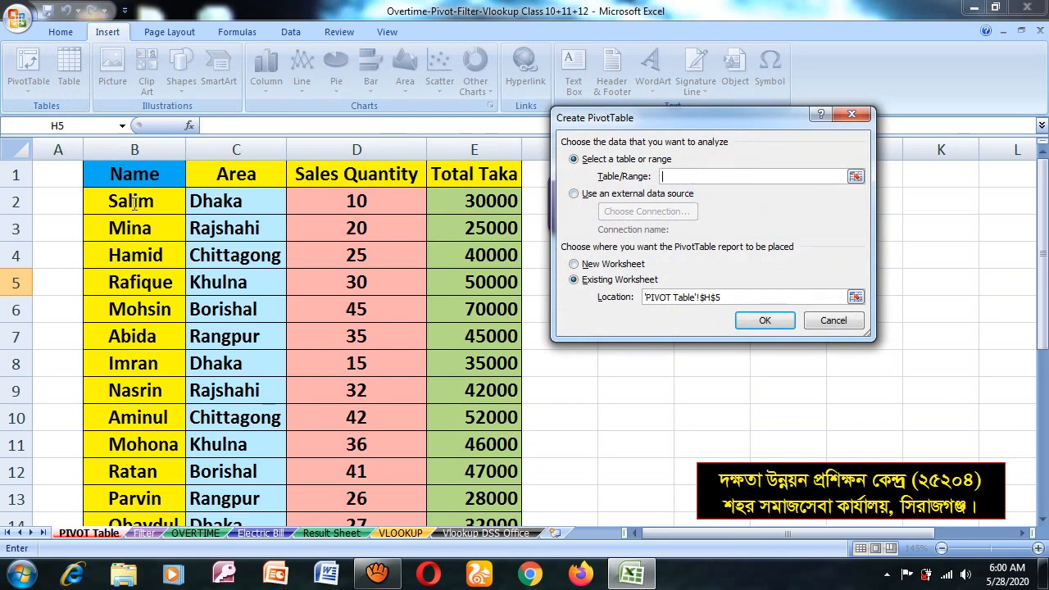
{"action": "left_click_drag", "start_coordinate": [128, 172], "coordinate": [472, 444]}
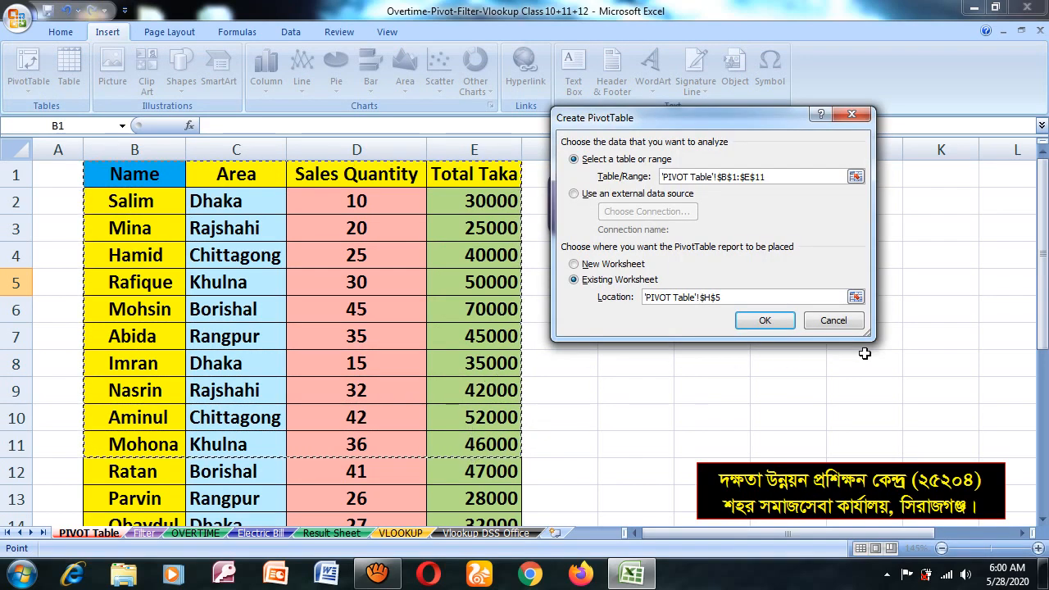
{"action": "left_click", "coordinate": [837, 321]}
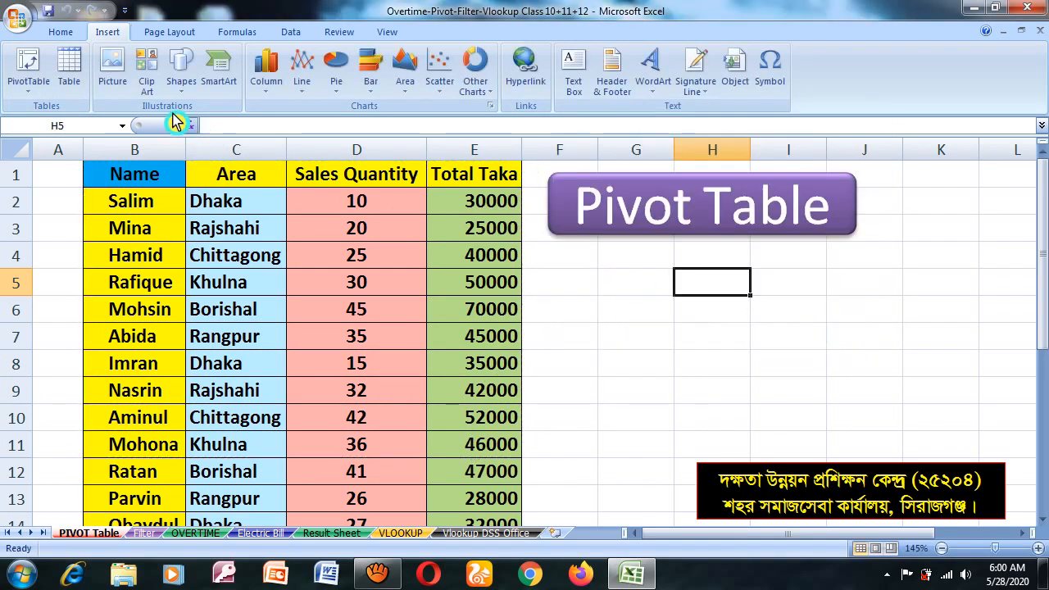
Step: Create a pivot table from the sales data range B1:E24 on a new worksheet
{"action": "left_click", "coordinate": [266, 207]}
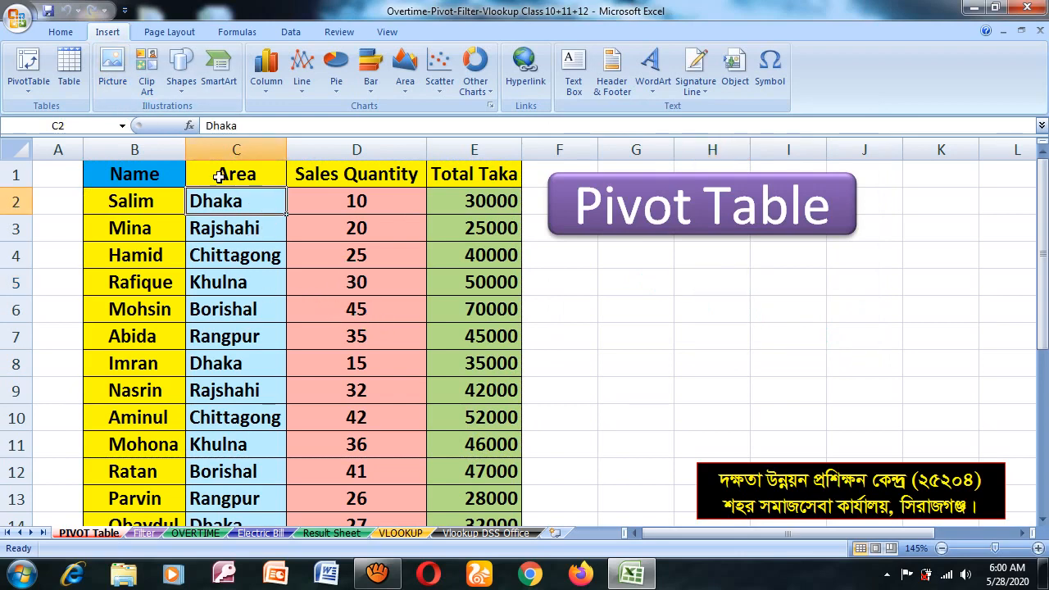
{"action": "left_click", "coordinate": [33, 74]}
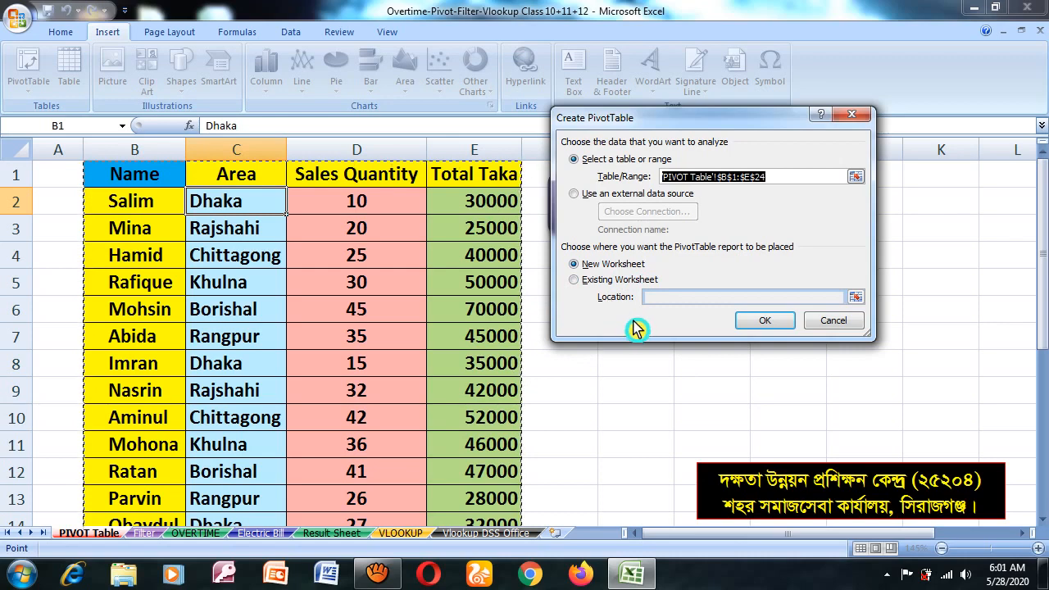
{"action": "left_click", "coordinate": [595, 282]}
{"action": "left_click", "coordinate": [590, 269]}
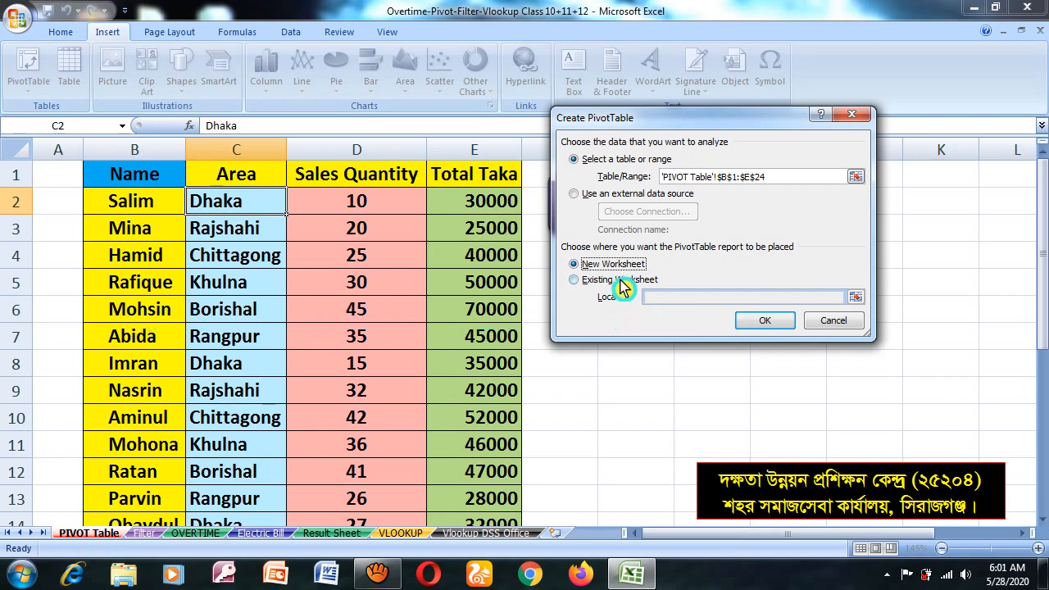
{"action": "left_click", "coordinate": [772, 325]}
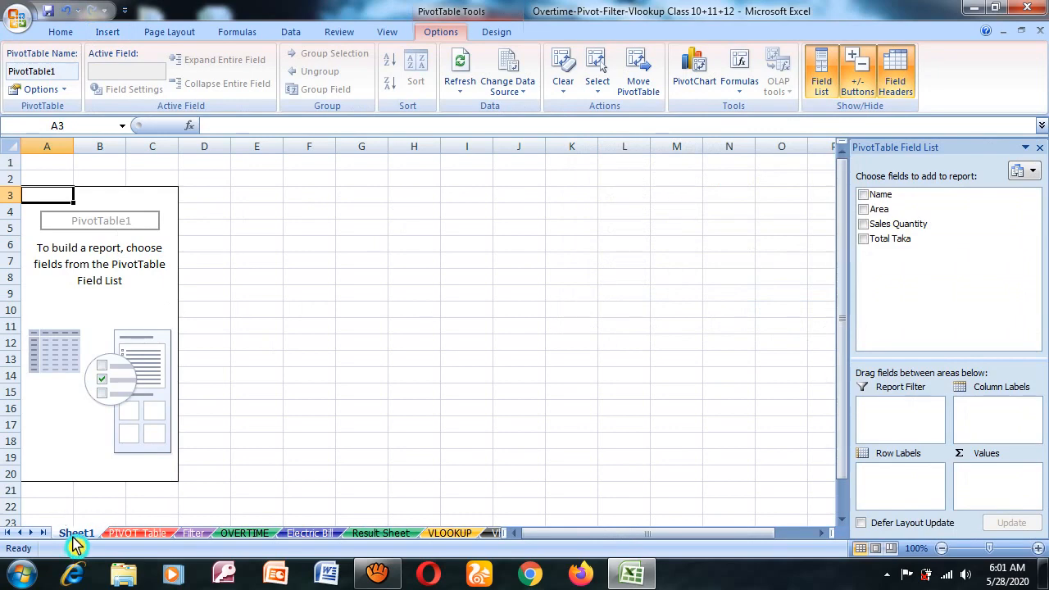
Step: Compare the source columns on the PIVOT Table sheet with the empty pivot table and its field list on Sheet1
{"action": "left_click", "coordinate": [137, 534]}
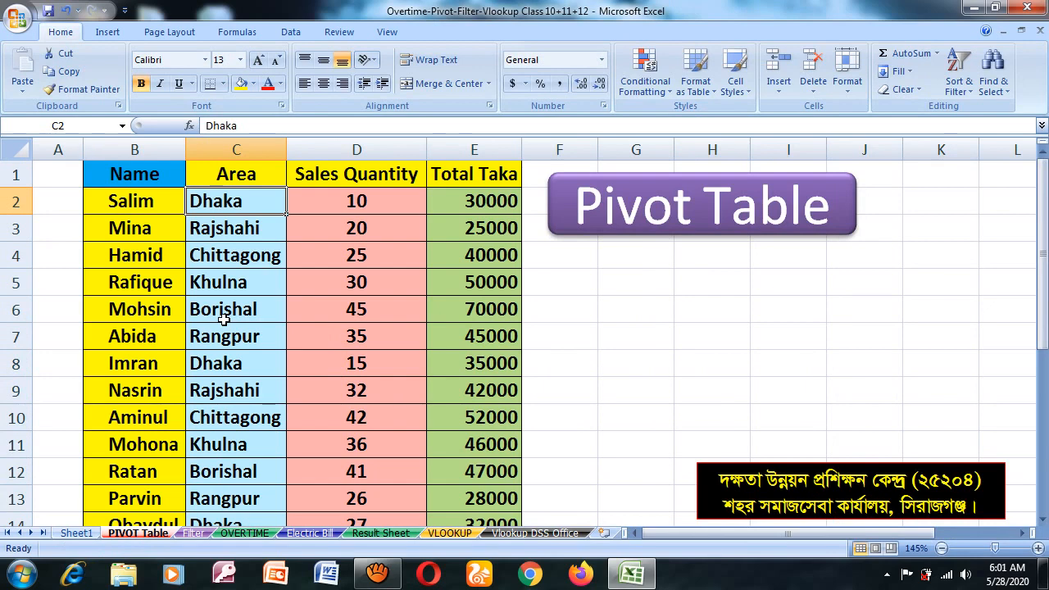
{"action": "left_click", "coordinate": [76, 533]}
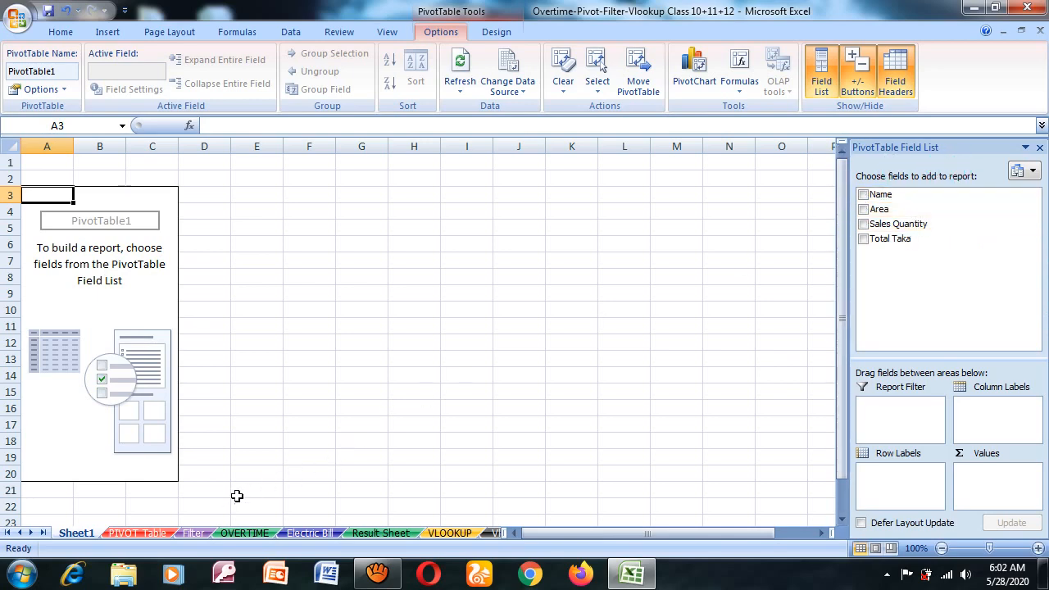
{"action": "left_click", "coordinate": [136, 532]}
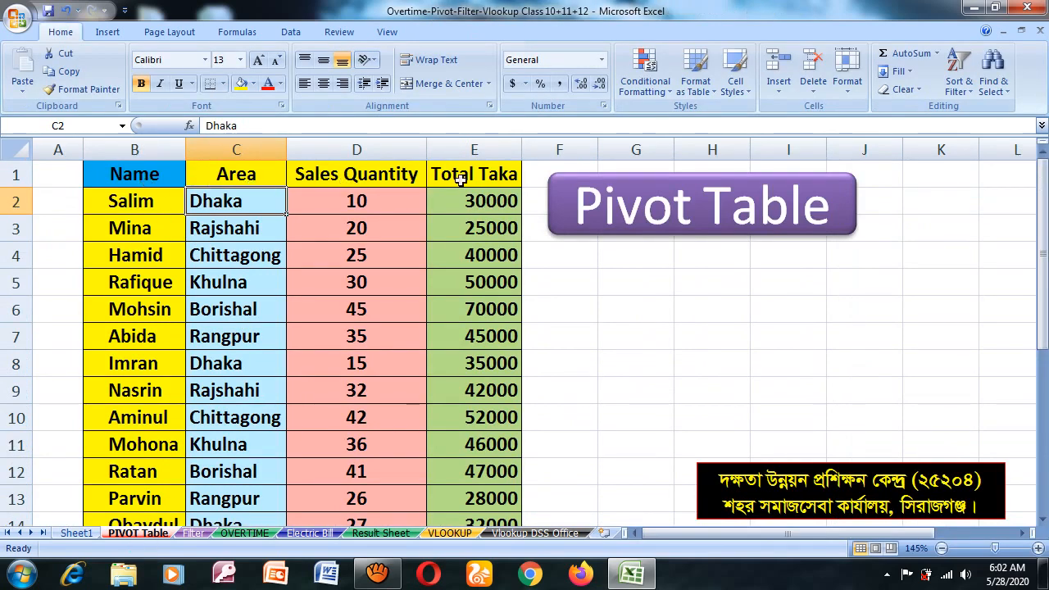
{"action": "left_click", "coordinate": [74, 534]}
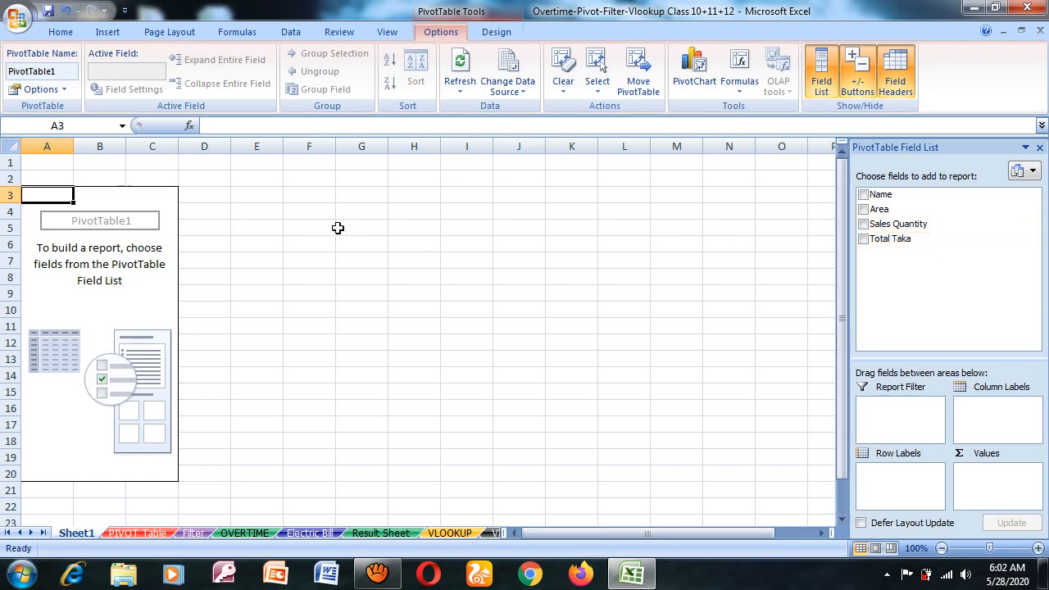
{"action": "left_click", "coordinate": [119, 298]}
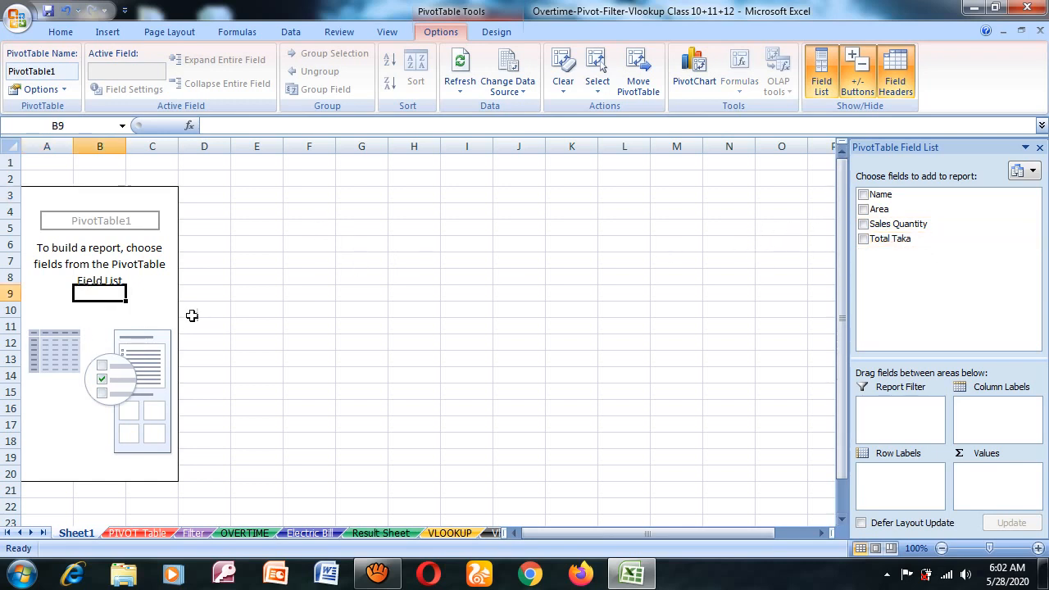
{"action": "left_click", "coordinate": [433, 304]}
{"action": "left_click", "coordinate": [121, 295]}
{"action": "left_click", "coordinate": [103, 258]}
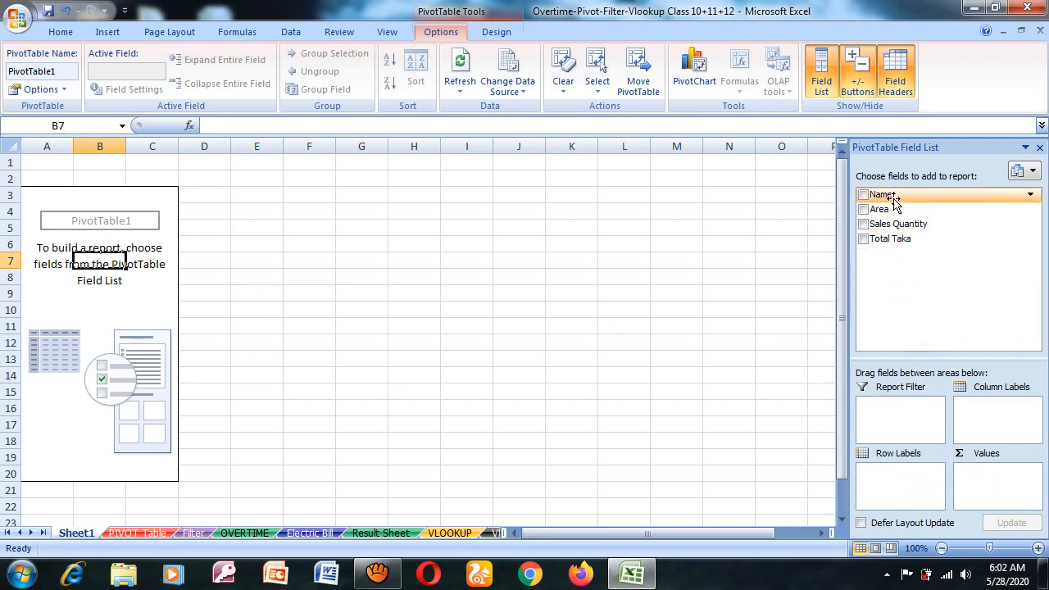
Step: Lay out the pivot table with Name as row labels, Area as report filter, Total Taka as values and Sales Quantity as column labels
{"action": "left_click_drag", "start_coordinate": [891, 201], "coordinate": [904, 480]}
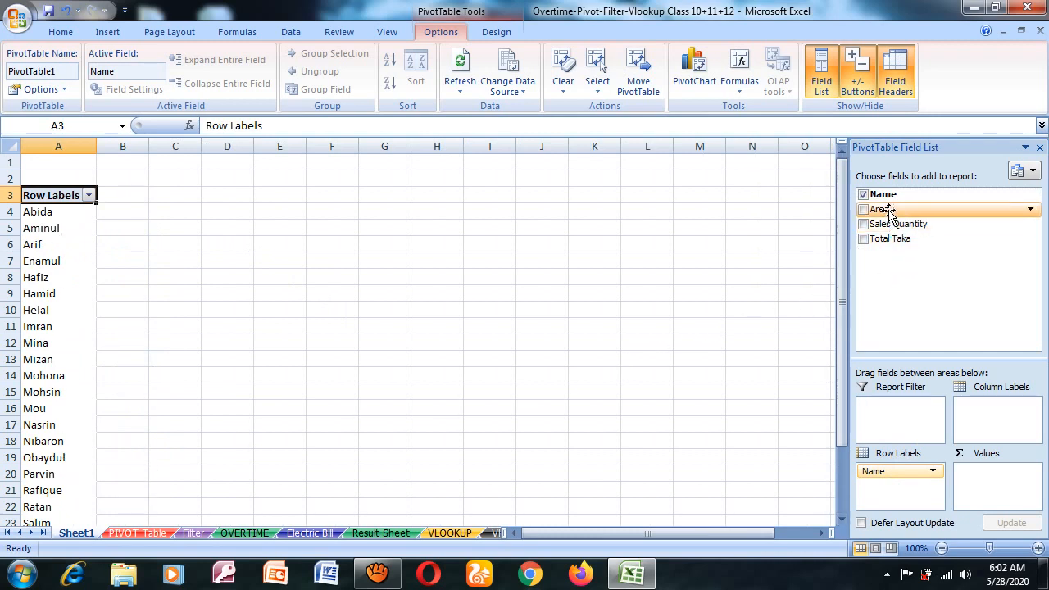
{"action": "left_click_drag", "start_coordinate": [887, 210], "coordinate": [915, 417]}
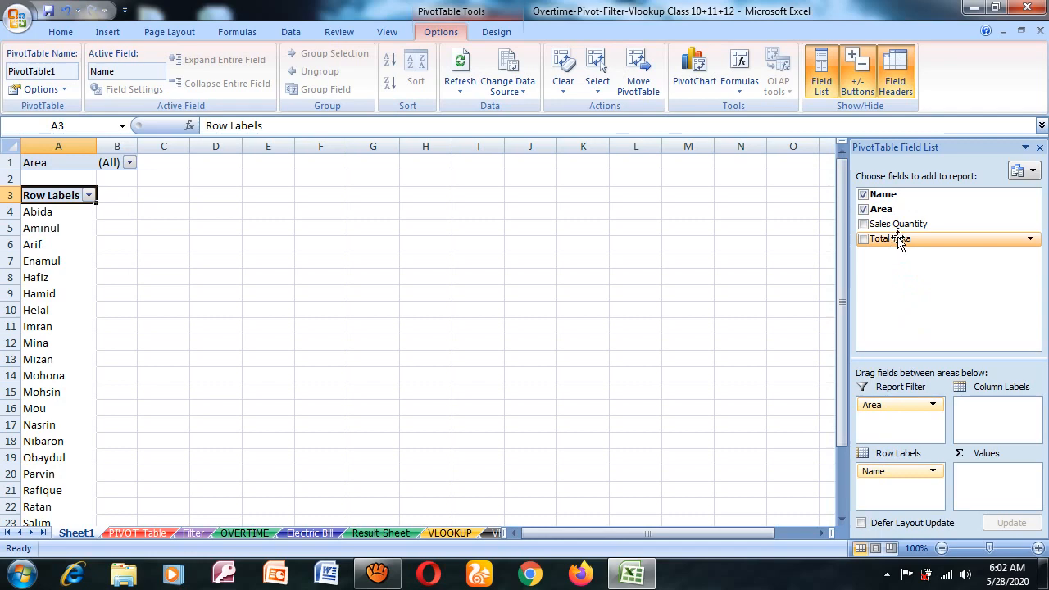
{"action": "left_click_drag", "start_coordinate": [899, 239], "coordinate": [1011, 491]}
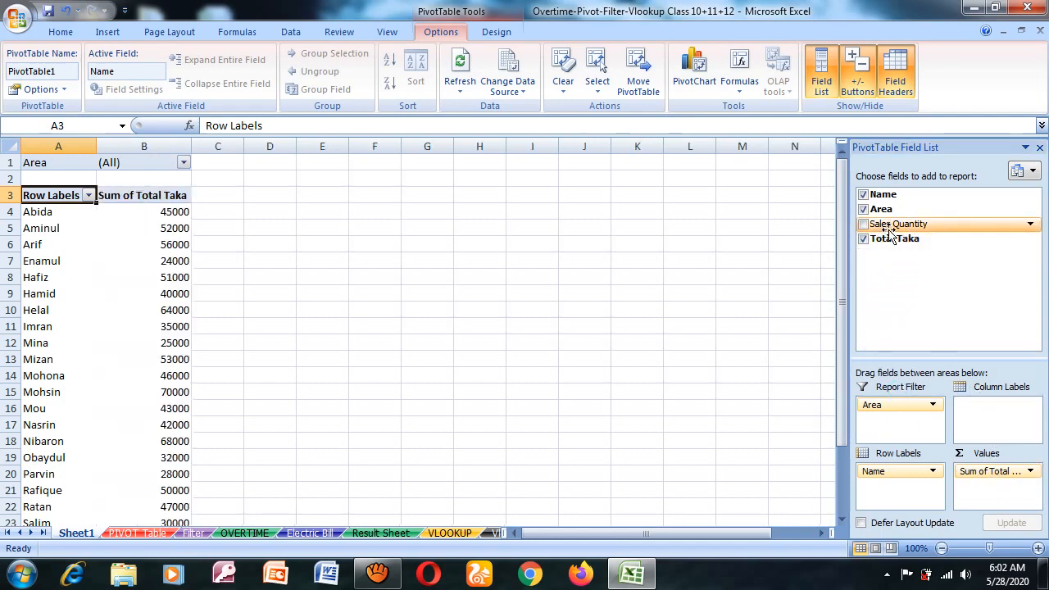
{"action": "left_click_drag", "start_coordinate": [887, 229], "coordinate": [993, 424]}
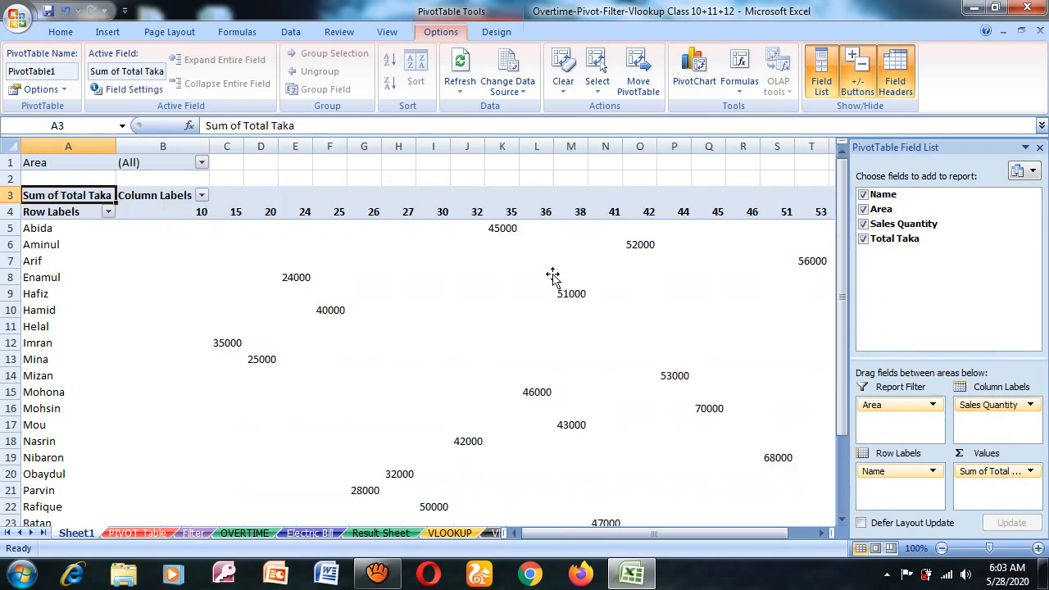
Step: Apply all borders to the pivot table from the row labels header through the grand totals, A4:W28
{"action": "mouse_move", "coordinate": [335, 310]}
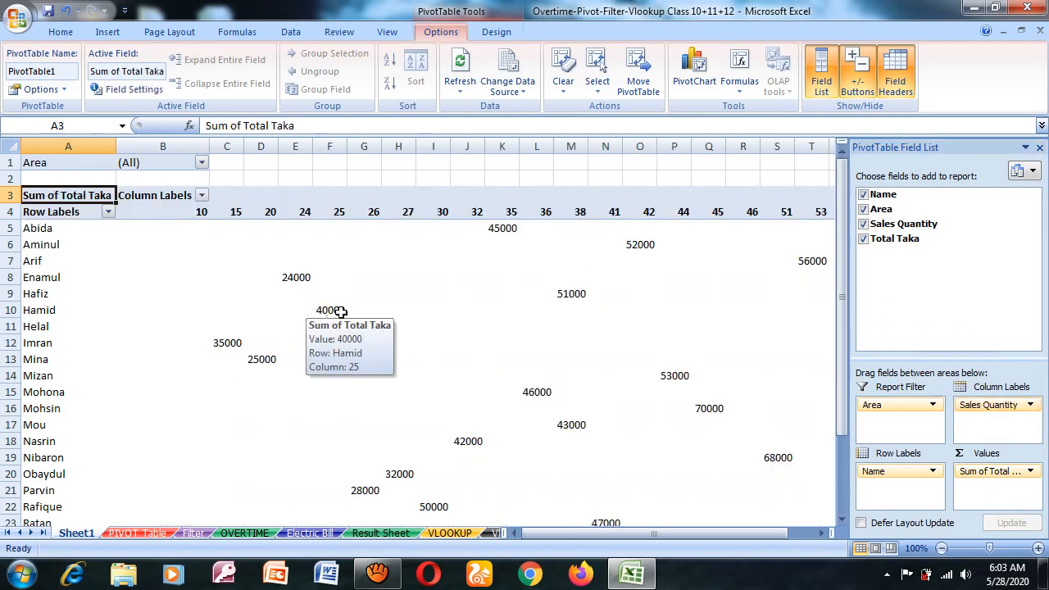
{"action": "scroll", "coordinate": [343, 312], "scroll_direction": "up", "scroll_amount": 5}
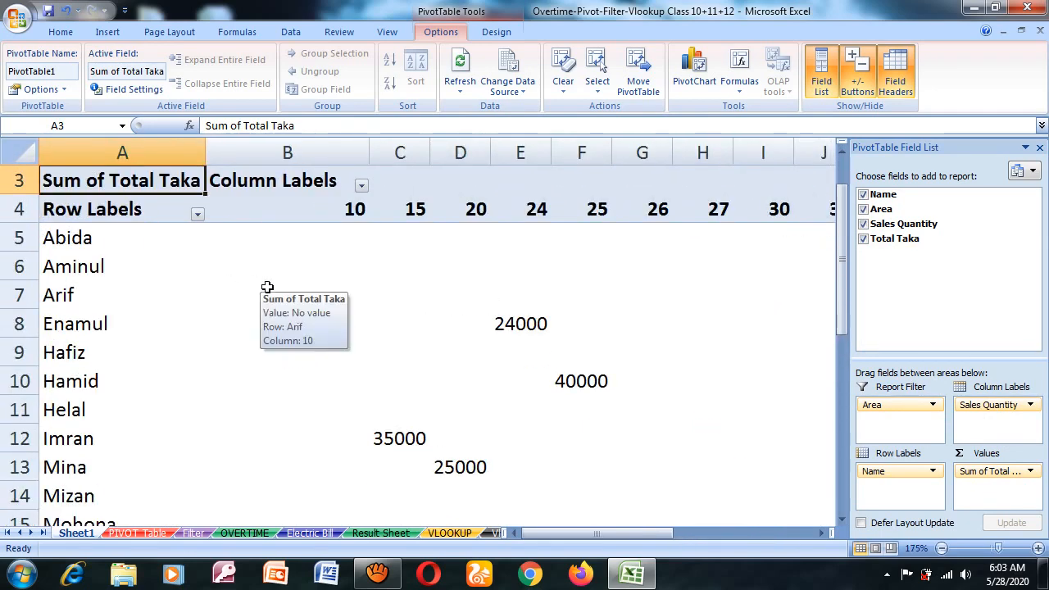
{"action": "scroll", "coordinate": [267, 287], "scroll_direction": "down", "scroll_amount": 7}
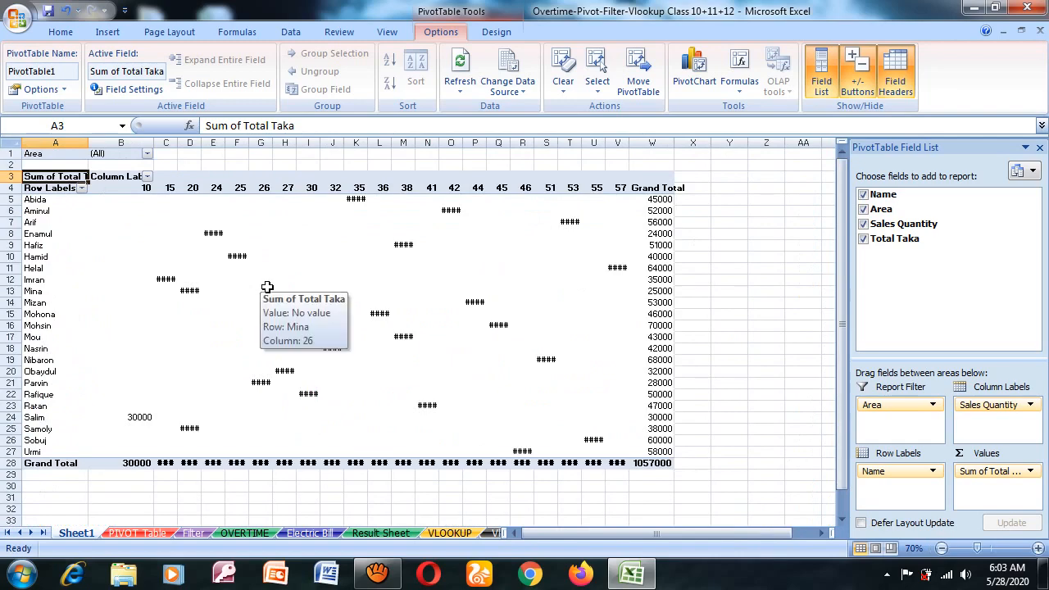
{"action": "scroll", "coordinate": [267, 287], "scroll_direction": "up", "scroll_amount": 1}
{"action": "scroll", "coordinate": [267, 286], "scroll_direction": "down", "scroll_amount": 1}
{"action": "scroll", "coordinate": [267, 287], "scroll_direction": "up", "scroll_amount": 1}
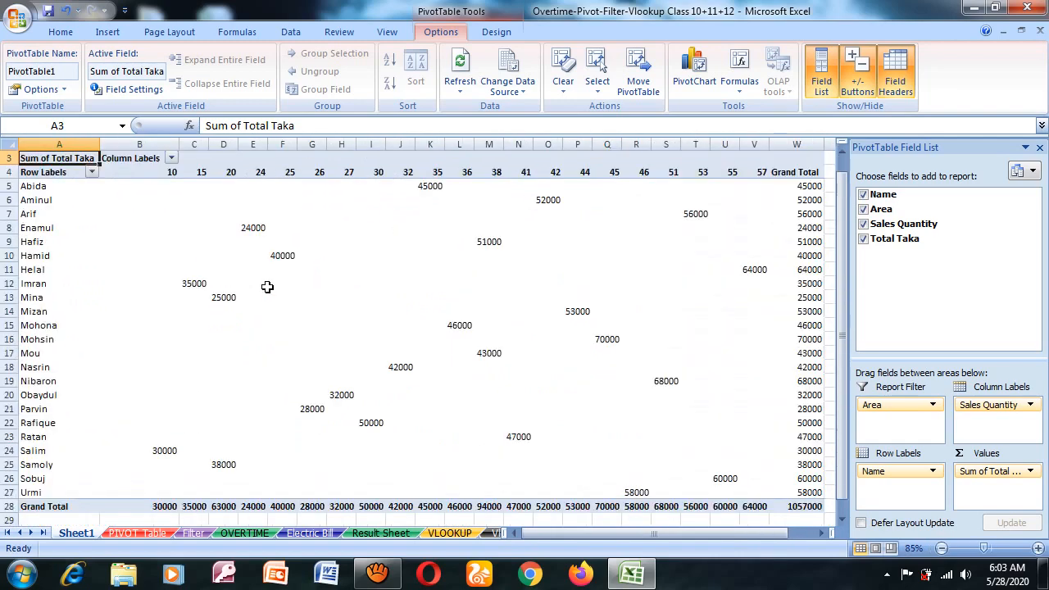
{"action": "scroll", "coordinate": [267, 286], "scroll_direction": "down", "scroll_amount": 1}
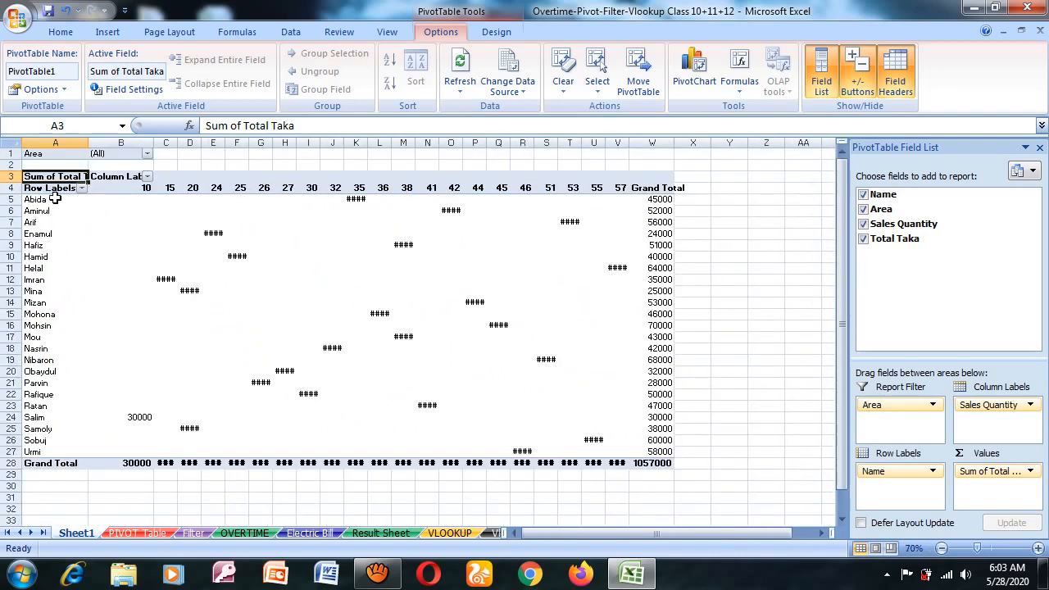
{"action": "left_click_drag", "start_coordinate": [46, 188], "coordinate": [656, 463]}
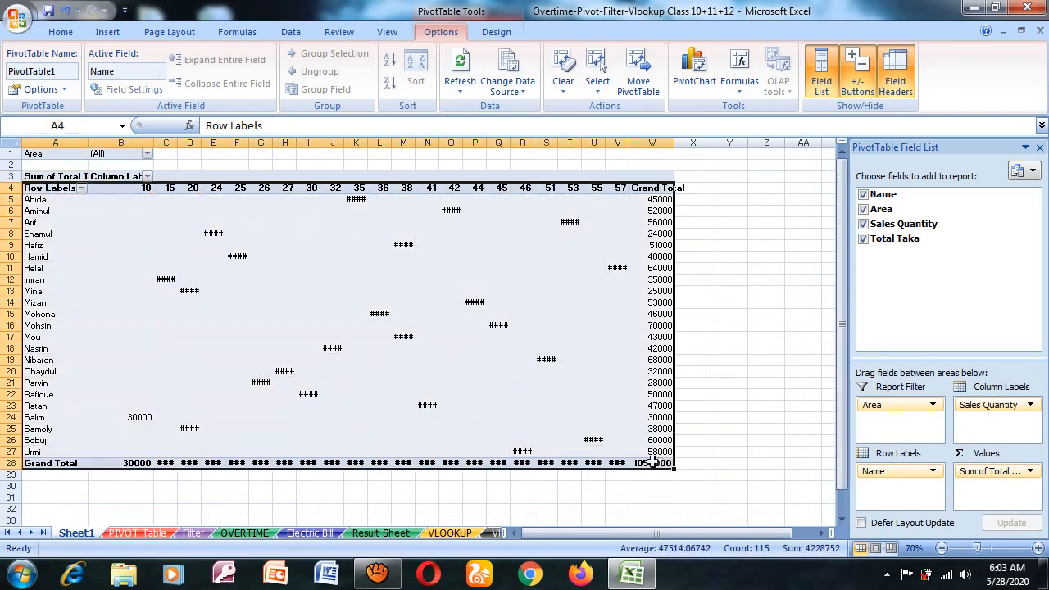
{"action": "right_click", "coordinate": [301, 271]}
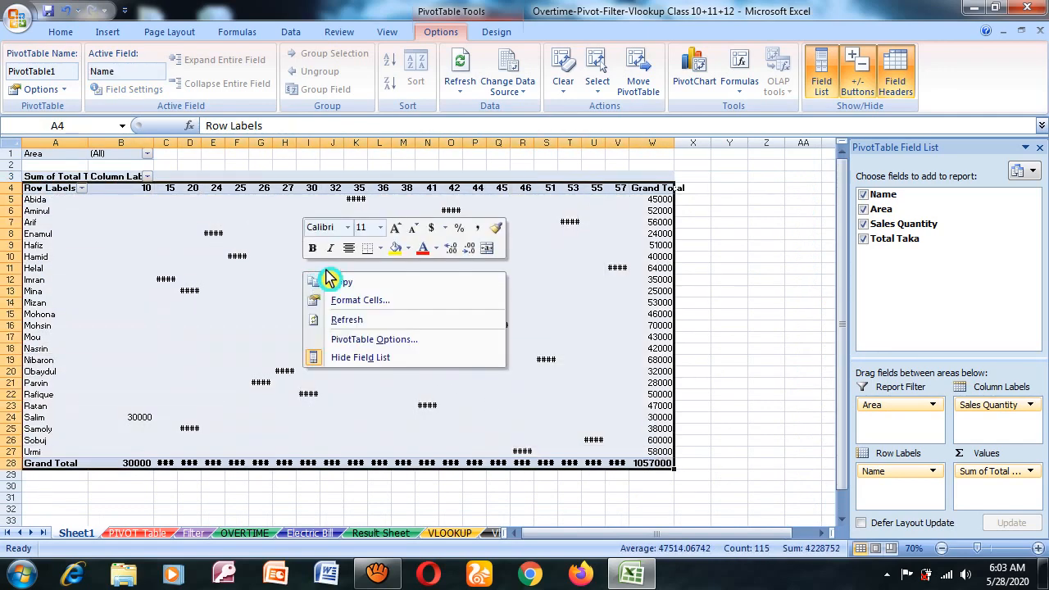
{"action": "left_click", "coordinate": [380, 253]}
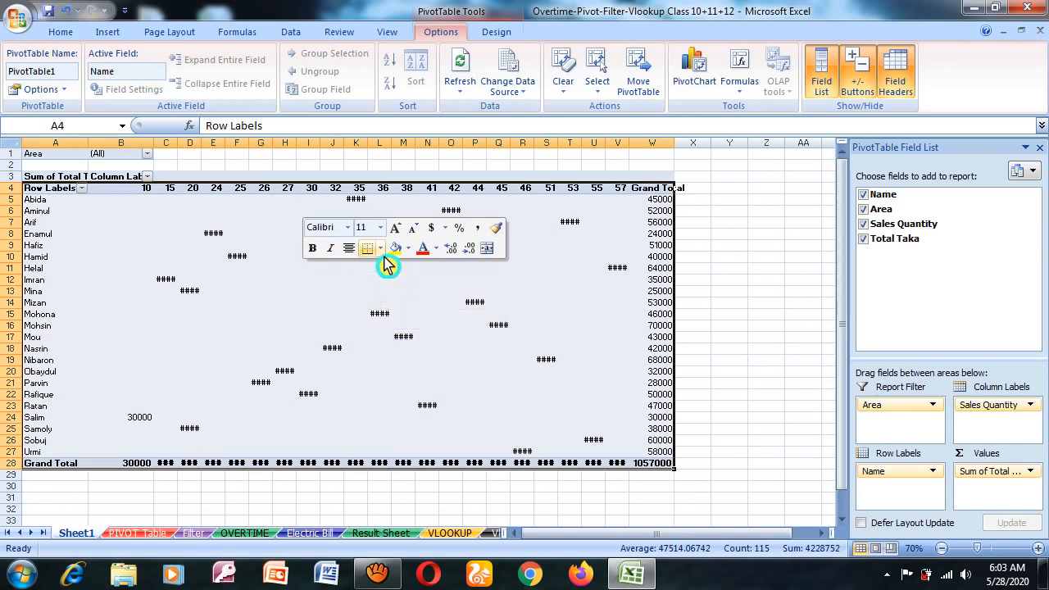
{"action": "left_click", "coordinate": [380, 250]}
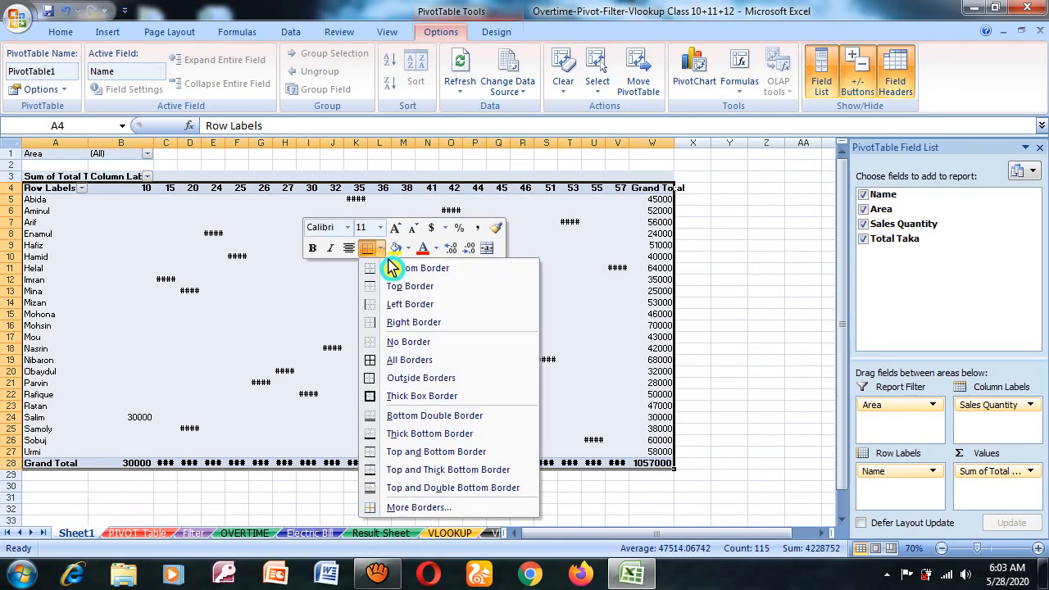
{"action": "left_click", "coordinate": [415, 362]}
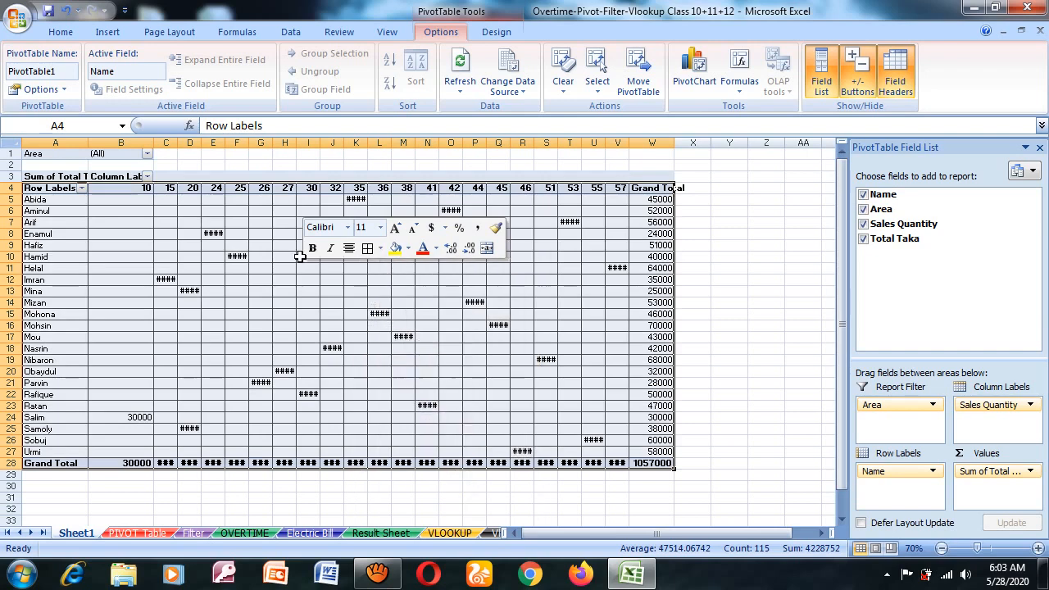
{"action": "left_click", "coordinate": [61, 31]}
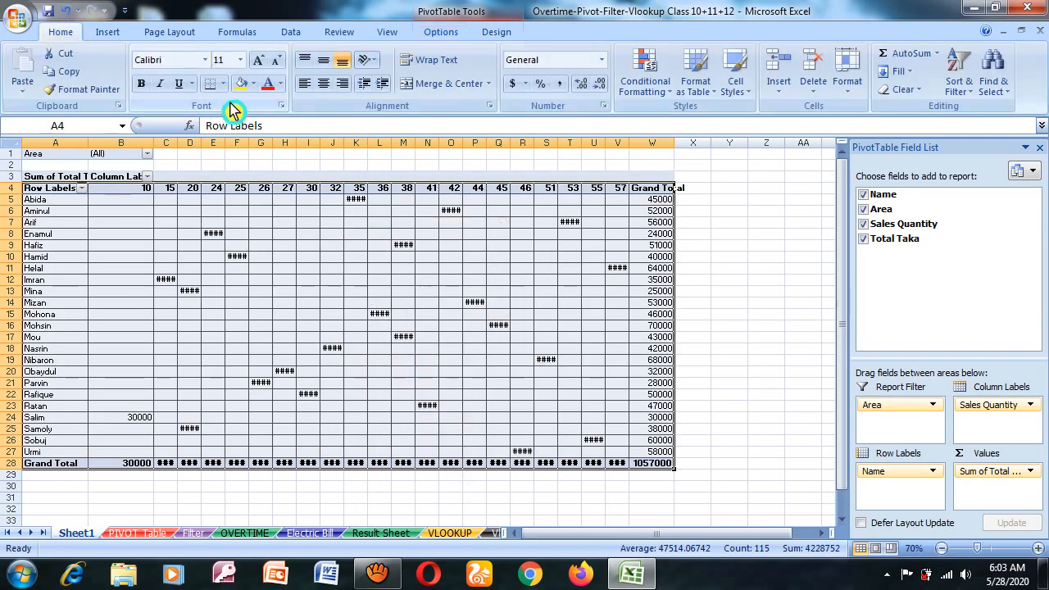
{"action": "right_click", "coordinate": [292, 301]}
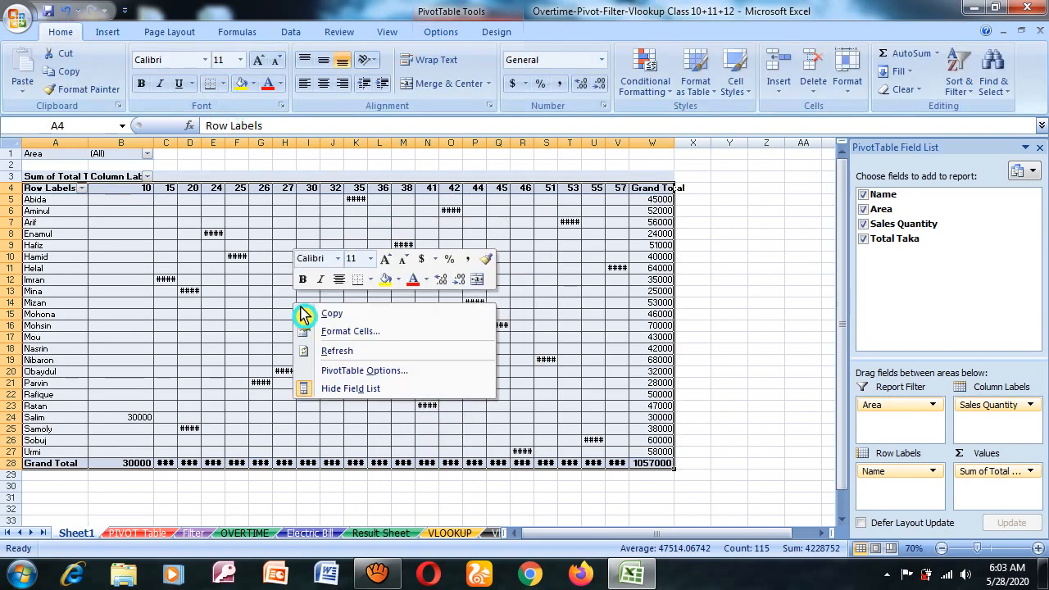
{"action": "key", "text": "Escape"}
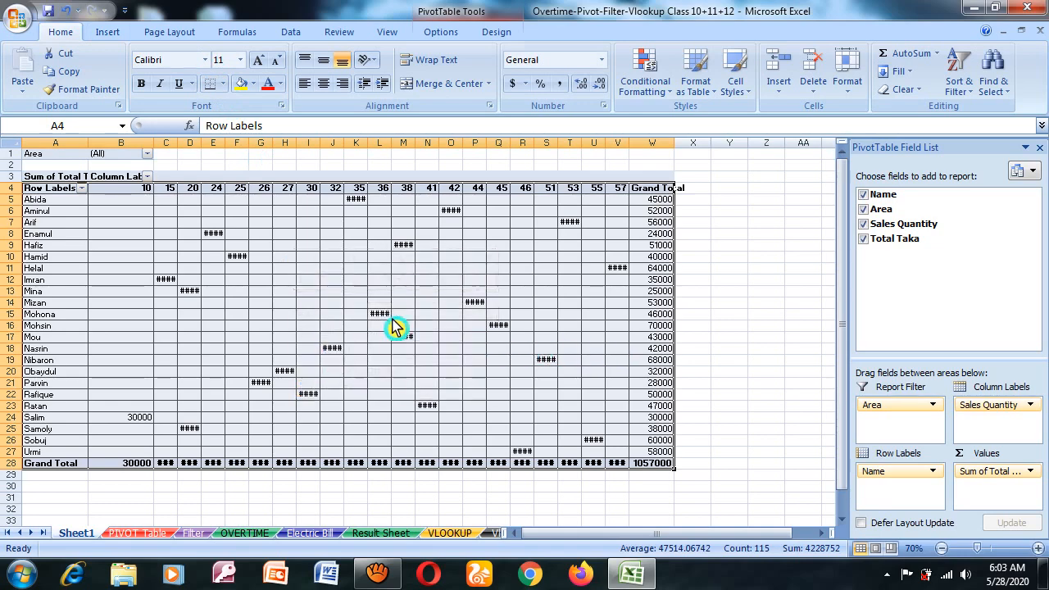
Step: Examine the bordered pivot table's Total Taka values by name and sales quantity at 130% zoom
{"action": "scroll", "coordinate": [262, 288], "scroll_direction": "up", "scroll_amount": 1}
{"action": "scroll", "coordinate": [262, 288], "scroll_direction": "up", "scroll_amount": 1}
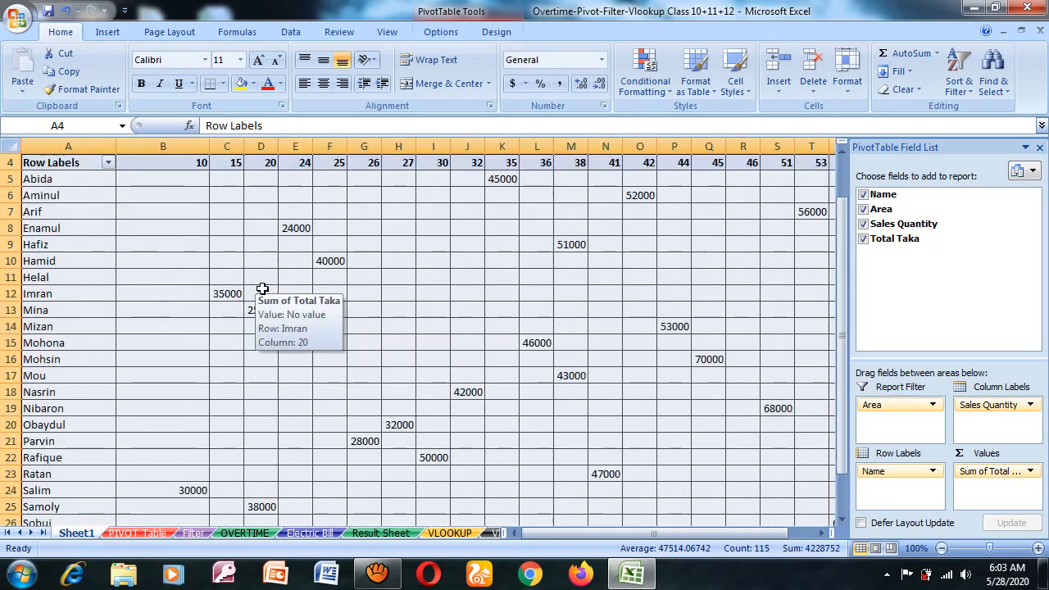
{"action": "scroll", "coordinate": [262, 288], "scroll_direction": "up", "scroll_amount": 1}
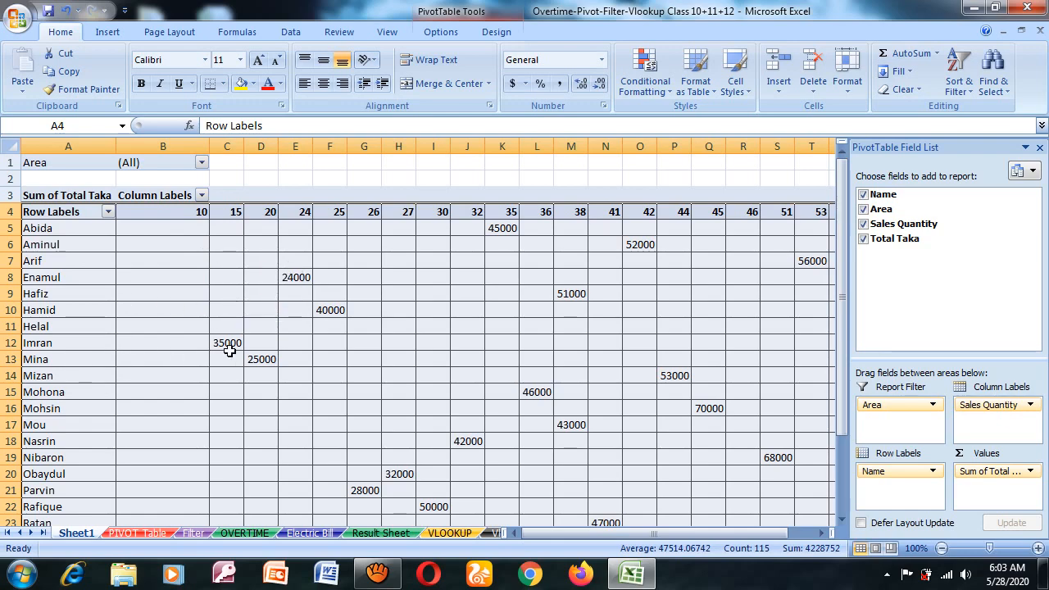
{"action": "scroll", "coordinate": [229, 350], "scroll_direction": "down", "scroll_amount": 3}
{"action": "scroll", "coordinate": [230, 350], "scroll_direction": "up", "scroll_amount": 3}
{"action": "scroll", "coordinate": [251, 339], "scroll_direction": "up", "scroll_amount": 1}
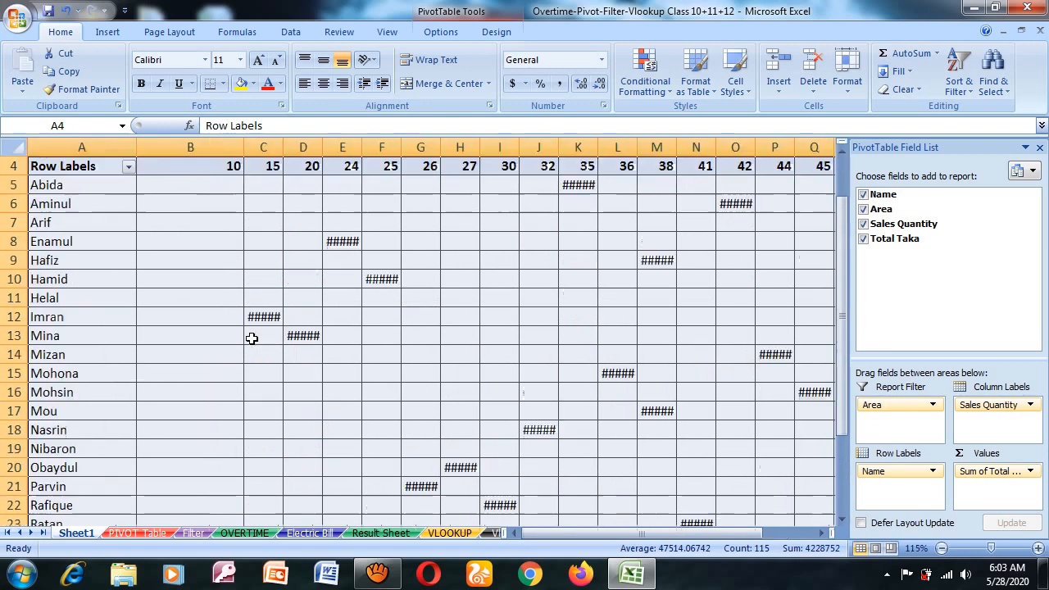
{"action": "scroll", "coordinate": [252, 338], "scroll_direction": "up", "scroll_amount": 1}
{"action": "mouse_move", "coordinate": [251, 337]}
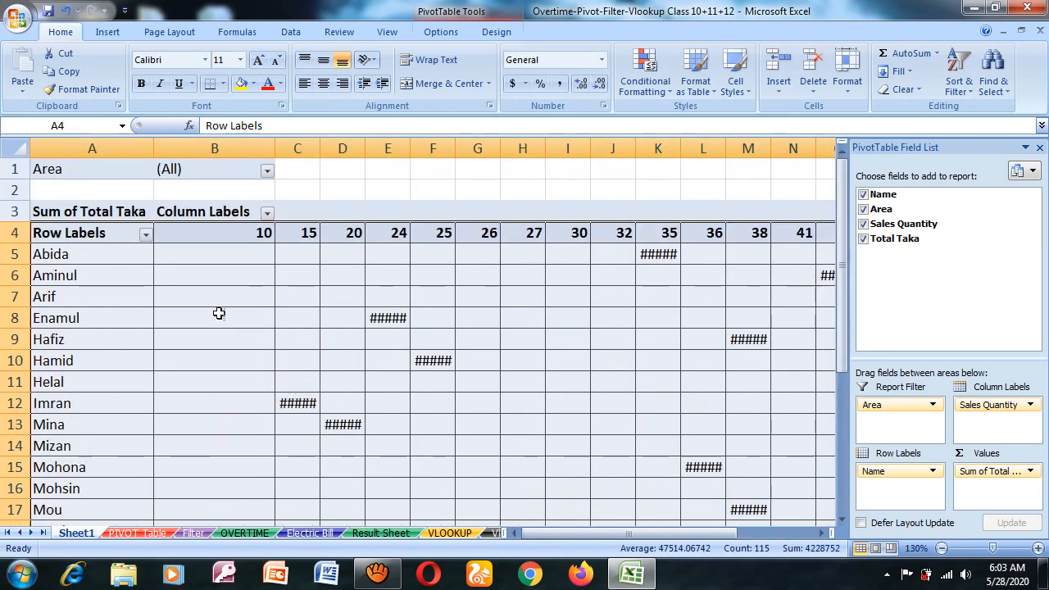
{"action": "mouse_move", "coordinate": [219, 314]}
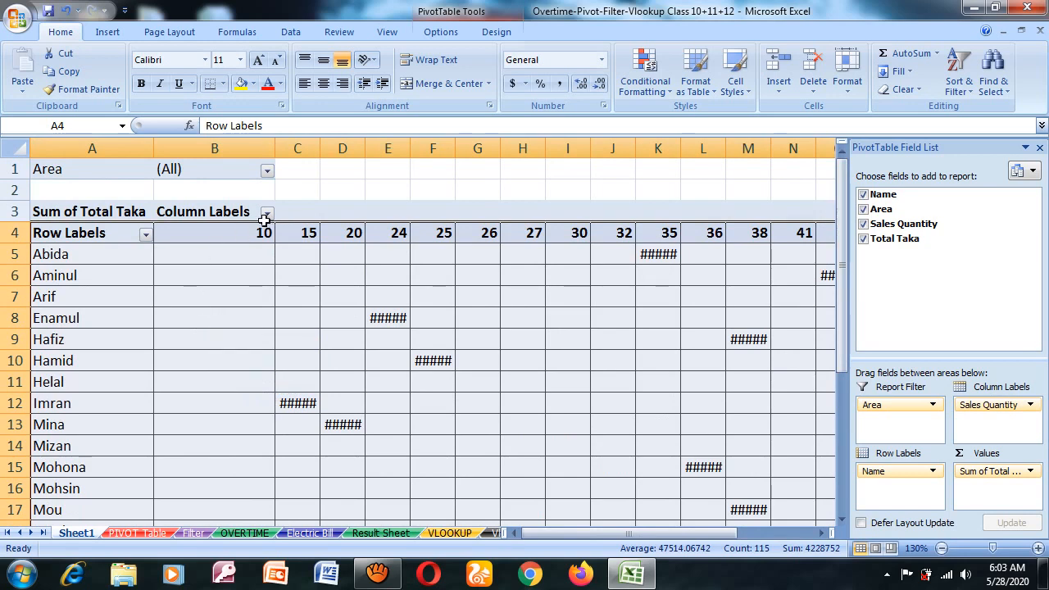
Step: Filter the pivot table's Area report filter to Dhaka
{"action": "left_click", "coordinate": [266, 171]}
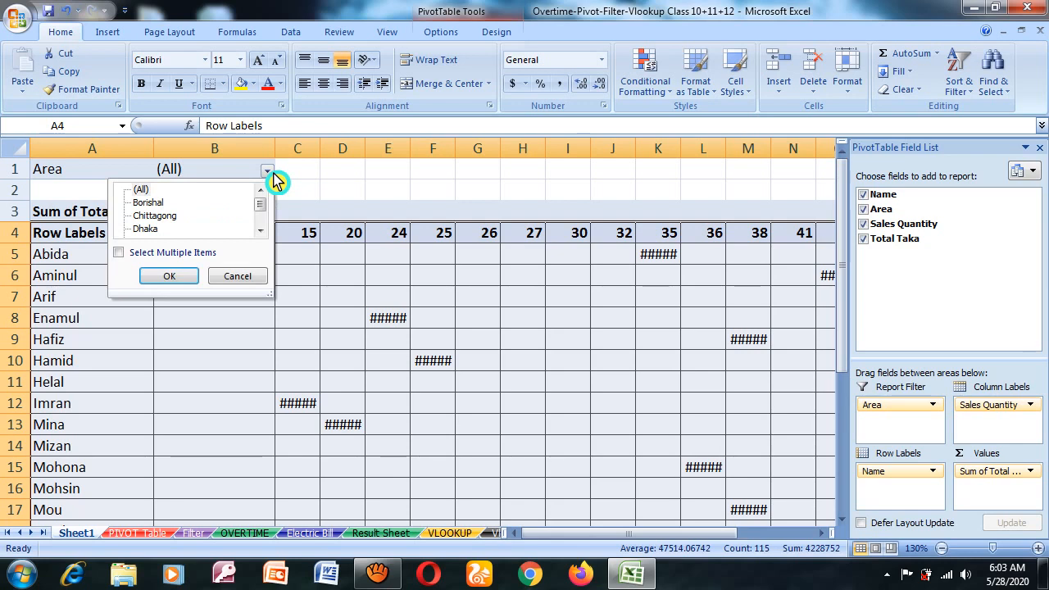
{"action": "left_click", "coordinate": [150, 233]}
{"action": "left_click", "coordinate": [172, 282]}
{"action": "left_click", "coordinate": [587, 453]}
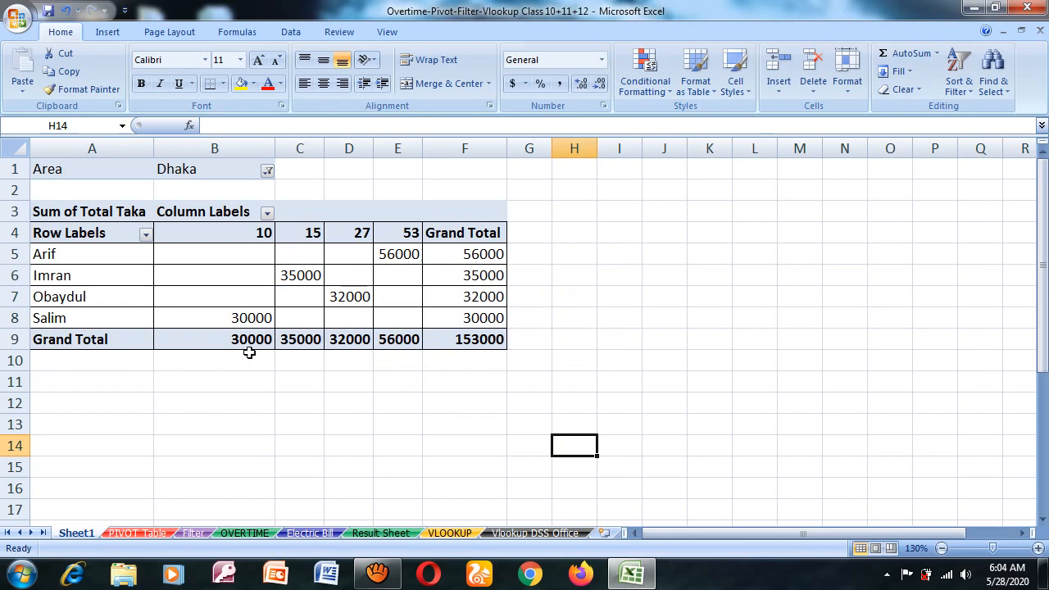
Step: Switch the pivot table's Area report filter to Khulna
{"action": "left_click", "coordinate": [267, 171]}
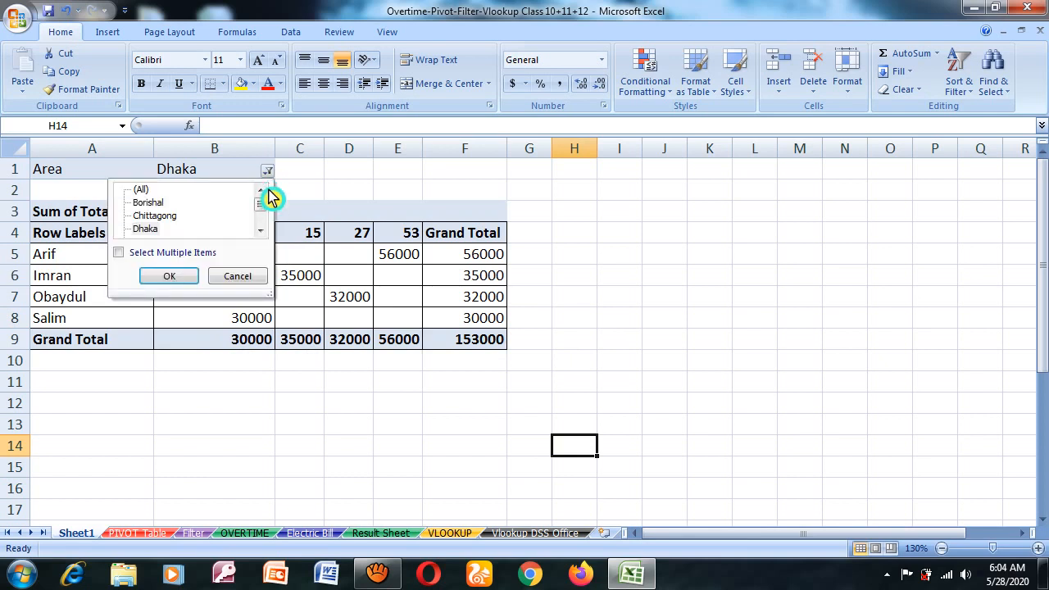
{"action": "left_click", "coordinate": [260, 230]}
{"action": "left_click", "coordinate": [261, 231]}
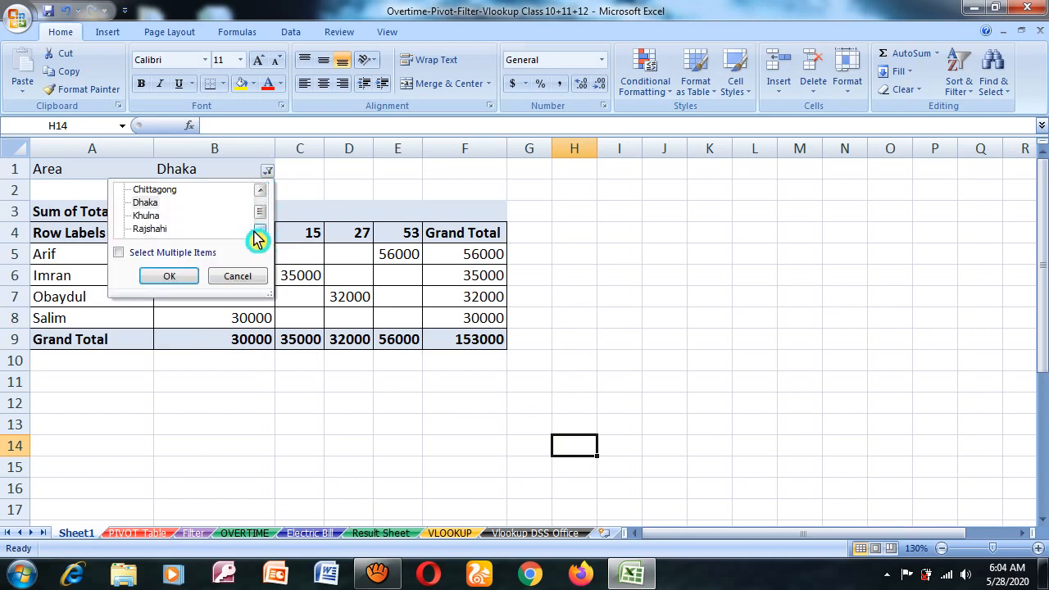
{"action": "left_click", "coordinate": [149, 216]}
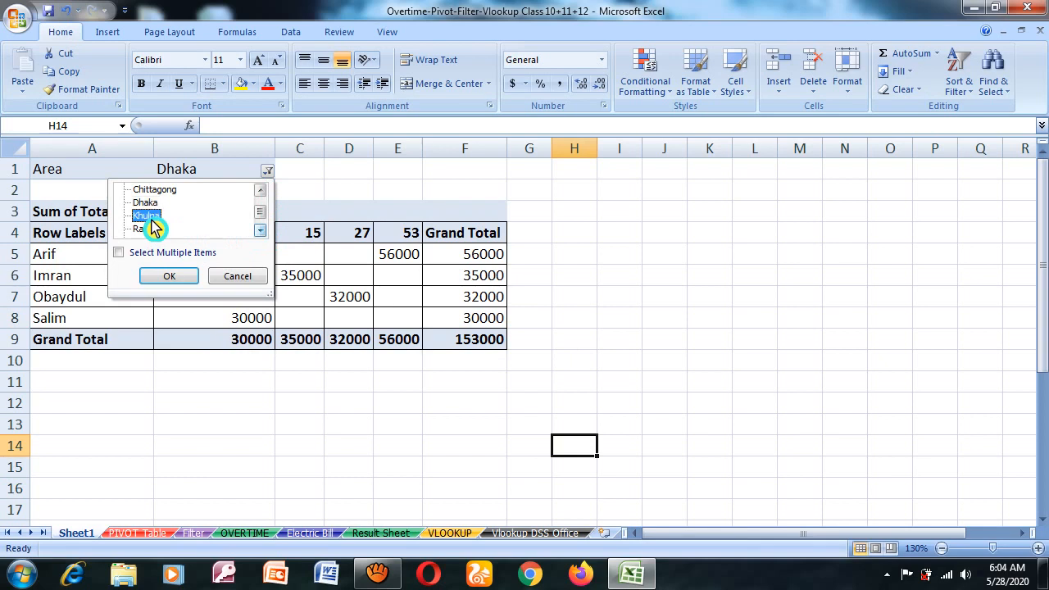
{"action": "left_click", "coordinate": [170, 276]}
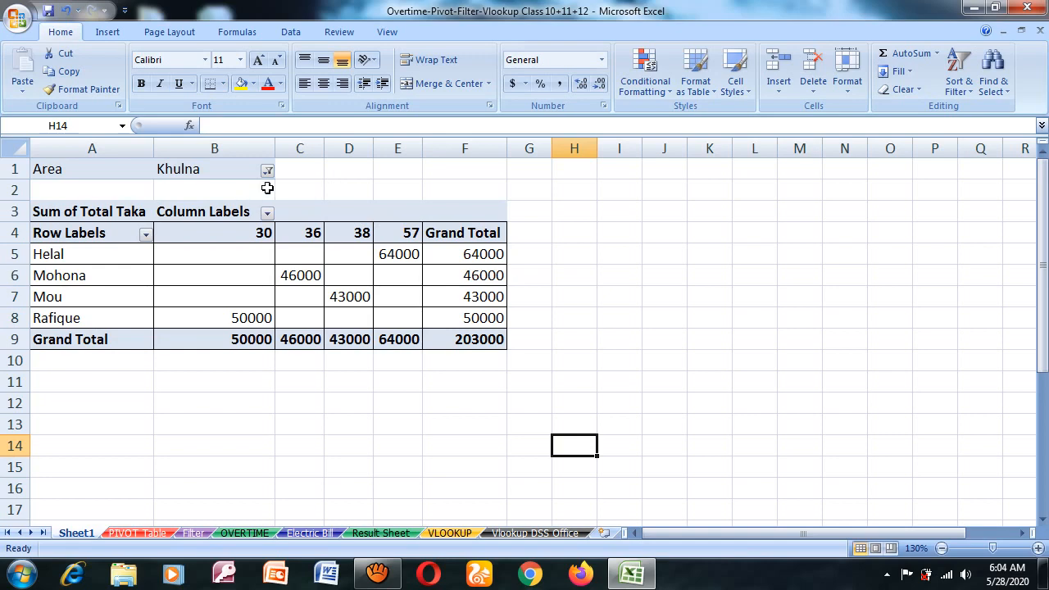
{"action": "left_click", "coordinate": [290, 275]}
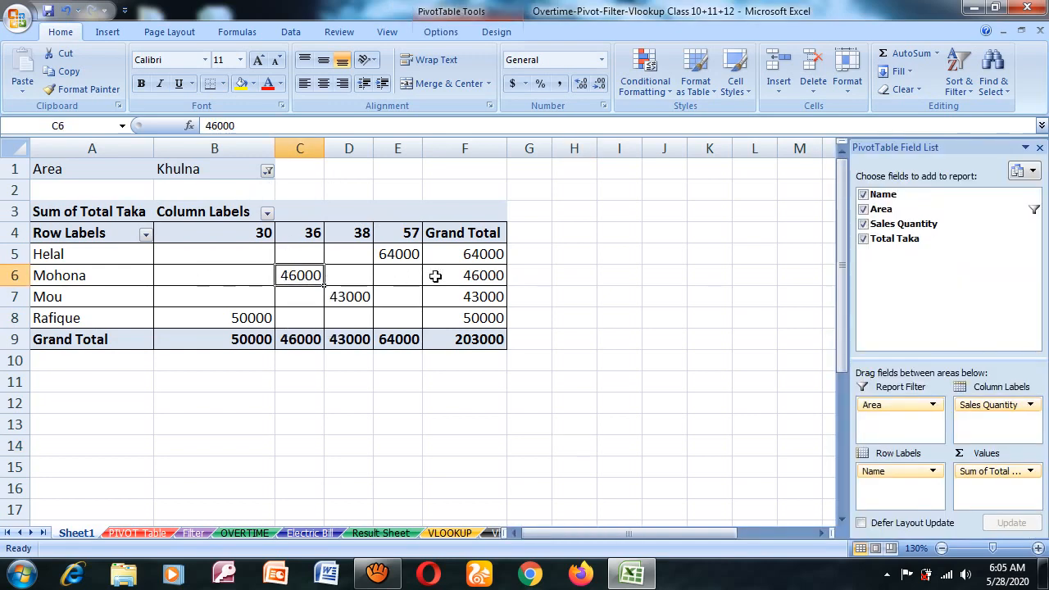
{"action": "left_click", "coordinate": [582, 269]}
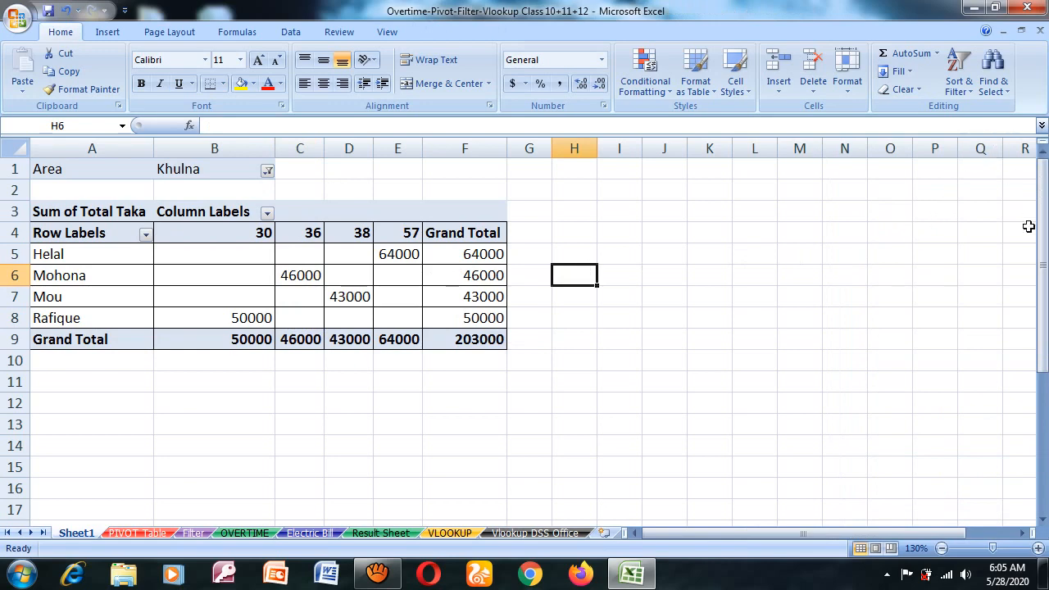
Step: Remove Name, Area, Sales Quantity and Sum of Total Taka from the pivot table to empty its layout
{"action": "left_click", "coordinate": [199, 260]}
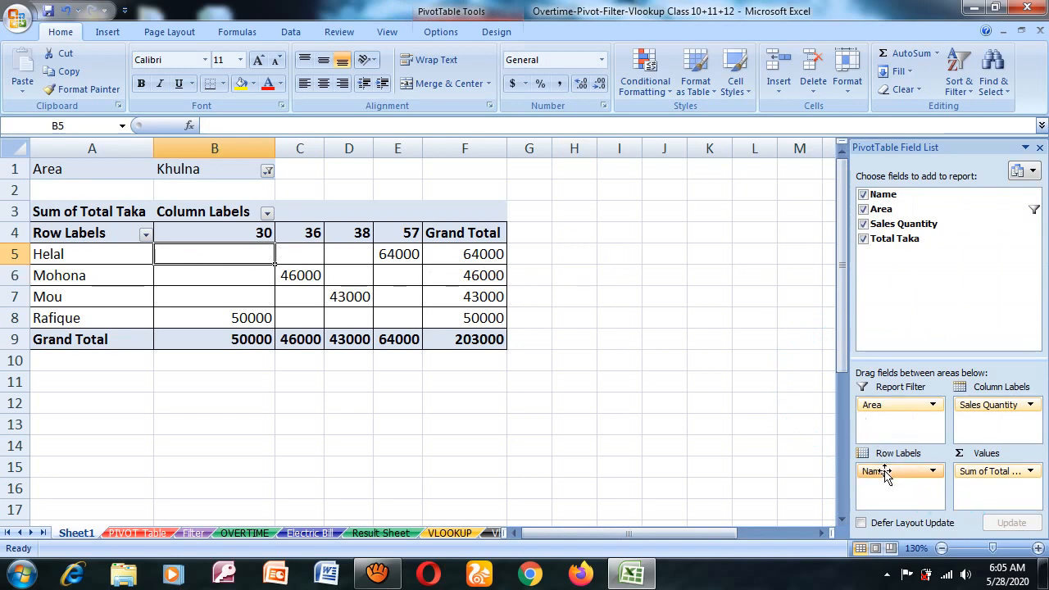
{"action": "left_click_drag", "start_coordinate": [884, 473], "coordinate": [913, 305]}
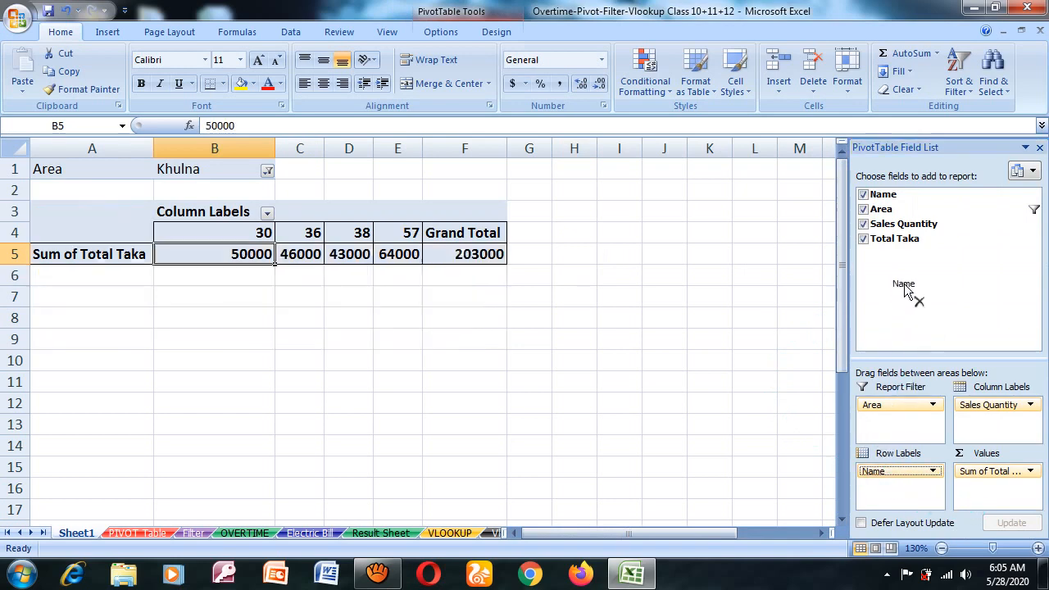
{"action": "left_click_drag", "start_coordinate": [922, 410], "coordinate": [910, 305]}
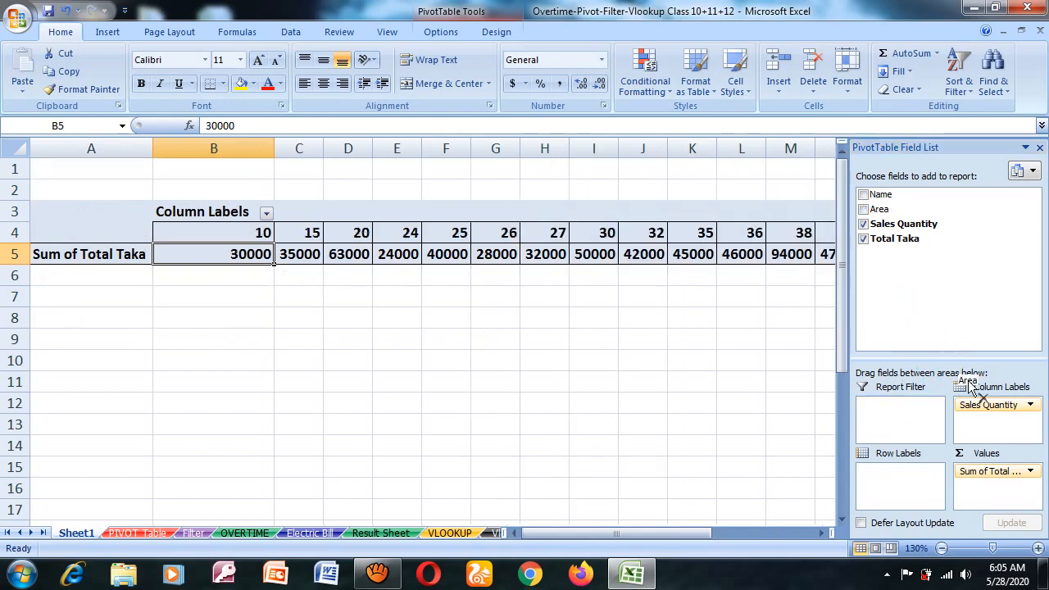
{"action": "left_click_drag", "start_coordinate": [986, 417], "coordinate": [939, 281]}
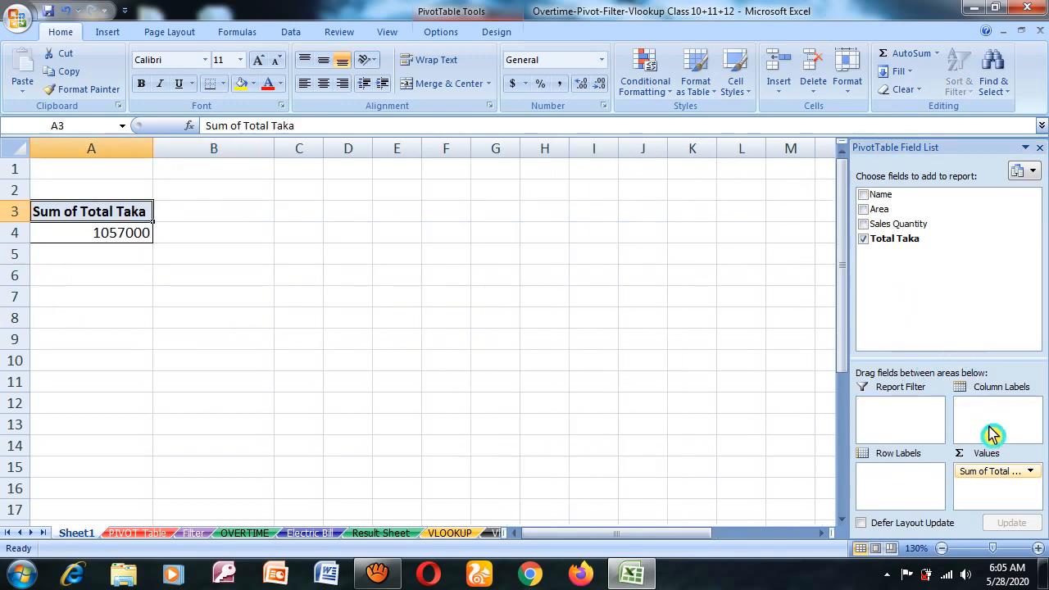
{"action": "left_click_drag", "start_coordinate": [984, 479], "coordinate": [919, 227]}
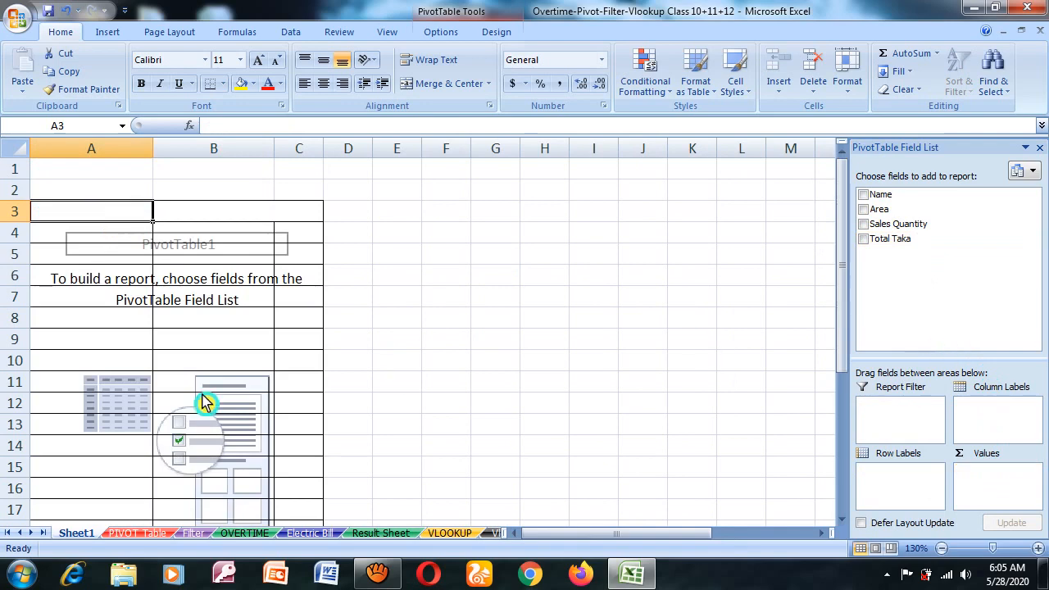
Step: Lay out the pivot table with Name as report filter, Area as row labels, Sales Quantity as column labels and Total Taka as values
{"action": "left_click", "coordinate": [197, 360]}
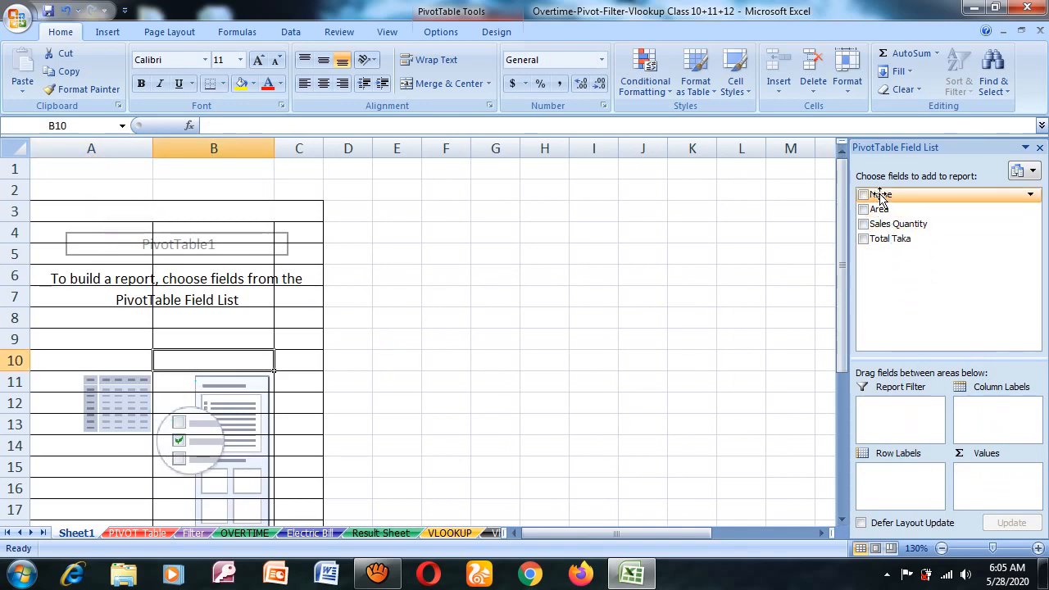
{"action": "left_click_drag", "start_coordinate": [880, 196], "coordinate": [913, 416]}
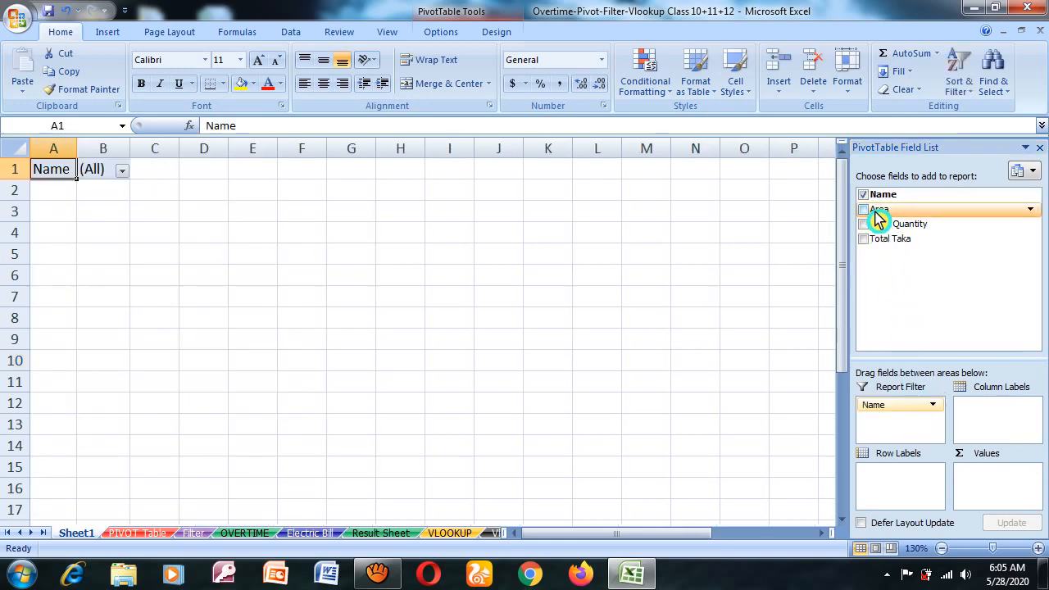
{"action": "left_click_drag", "start_coordinate": [877, 217], "coordinate": [914, 481]}
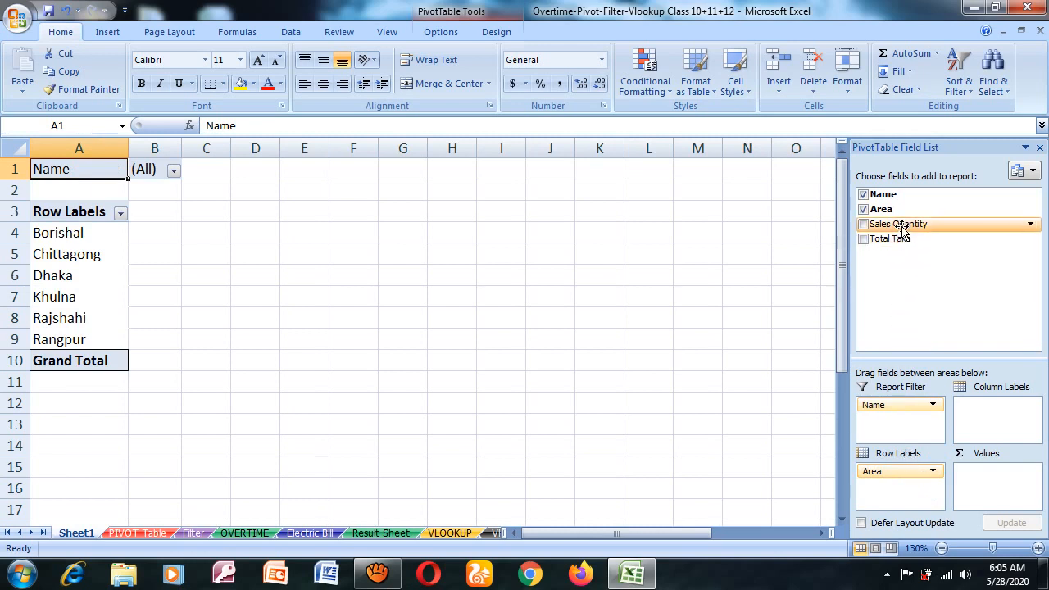
{"action": "left_click_drag", "start_coordinate": [901, 230], "coordinate": [998, 419]}
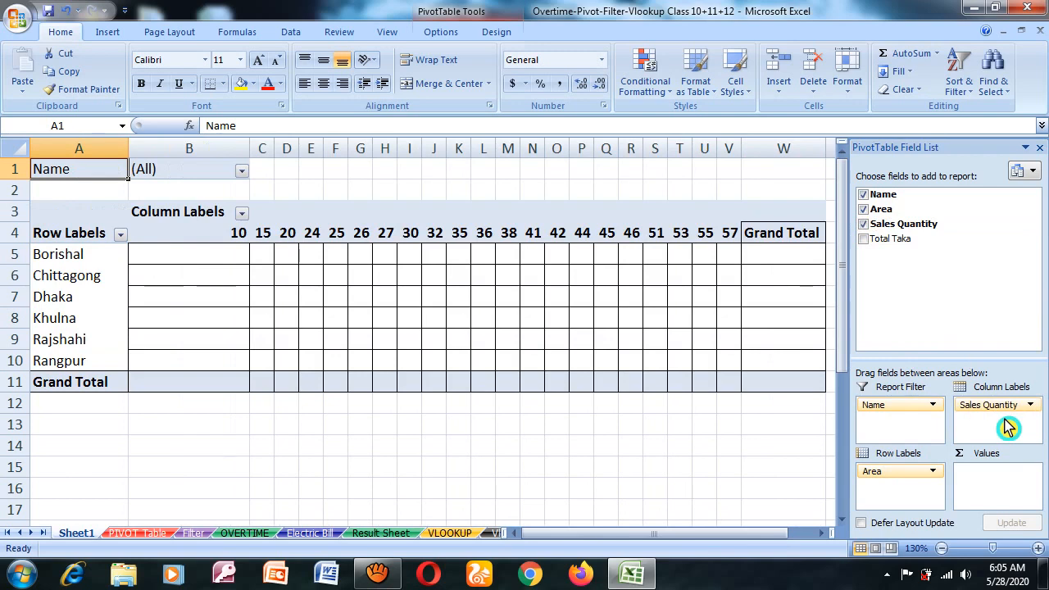
{"action": "left_click_drag", "start_coordinate": [890, 241], "coordinate": [1012, 494]}
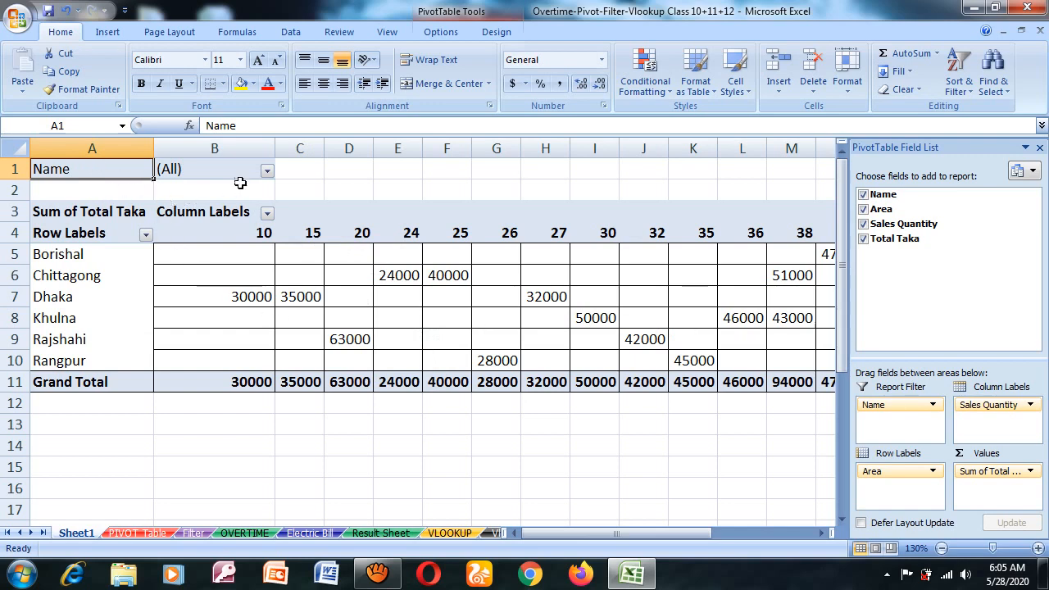
Step: Filter the pivot table's Name report filter to the third person in the list
{"action": "left_click", "coordinate": [266, 171]}
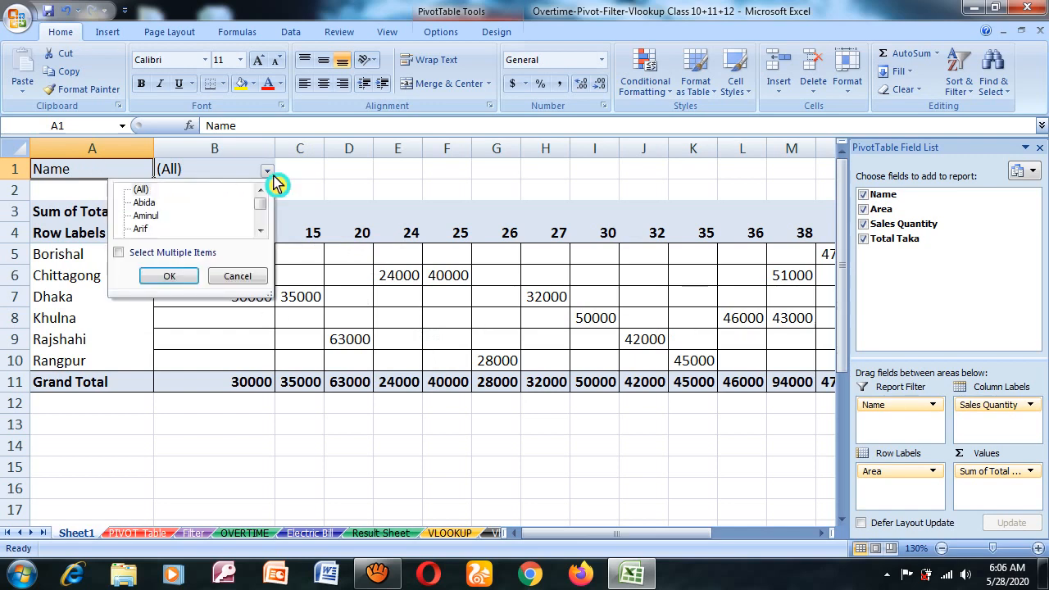
{"action": "left_click", "coordinate": [260, 231]}
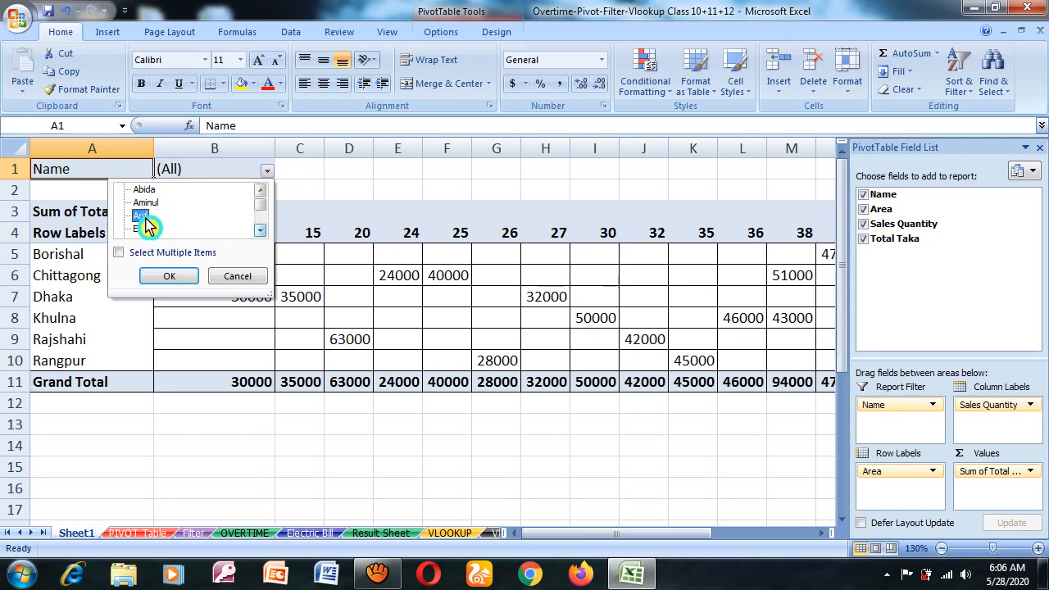
{"action": "left_click", "coordinate": [177, 279]}
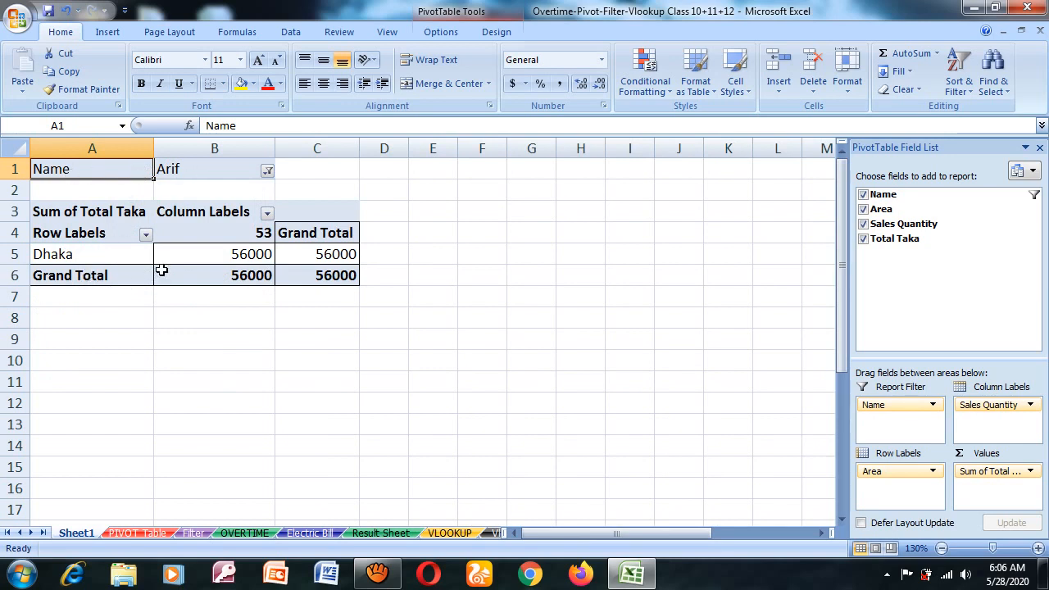
{"action": "mouse_move", "coordinate": [227, 258]}
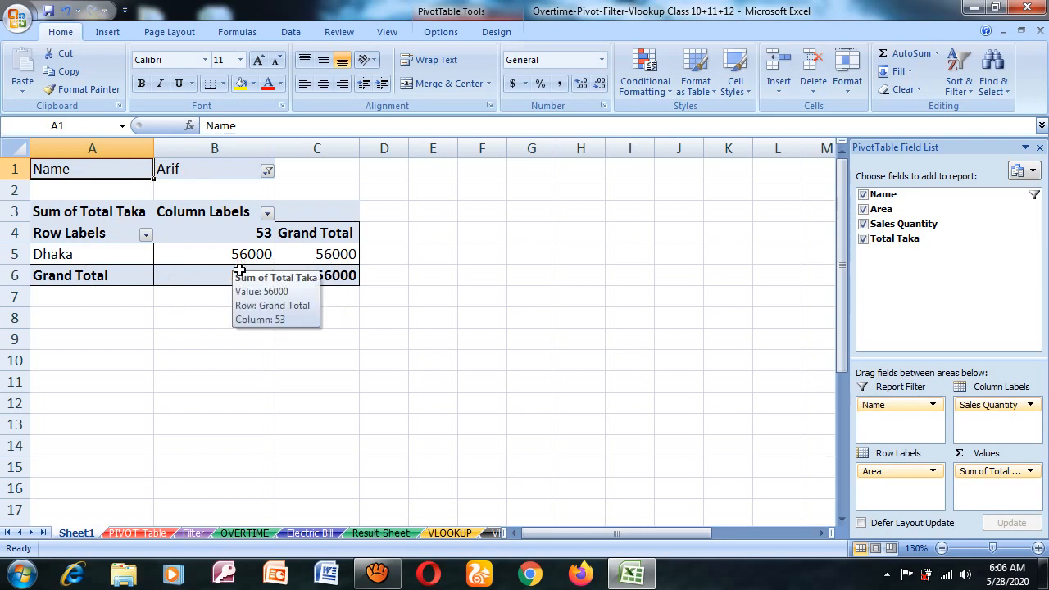
Step: Change the Name report filter to the first person in the list
{"action": "left_click", "coordinate": [266, 169]}
{"action": "left_click", "coordinate": [161, 216]}
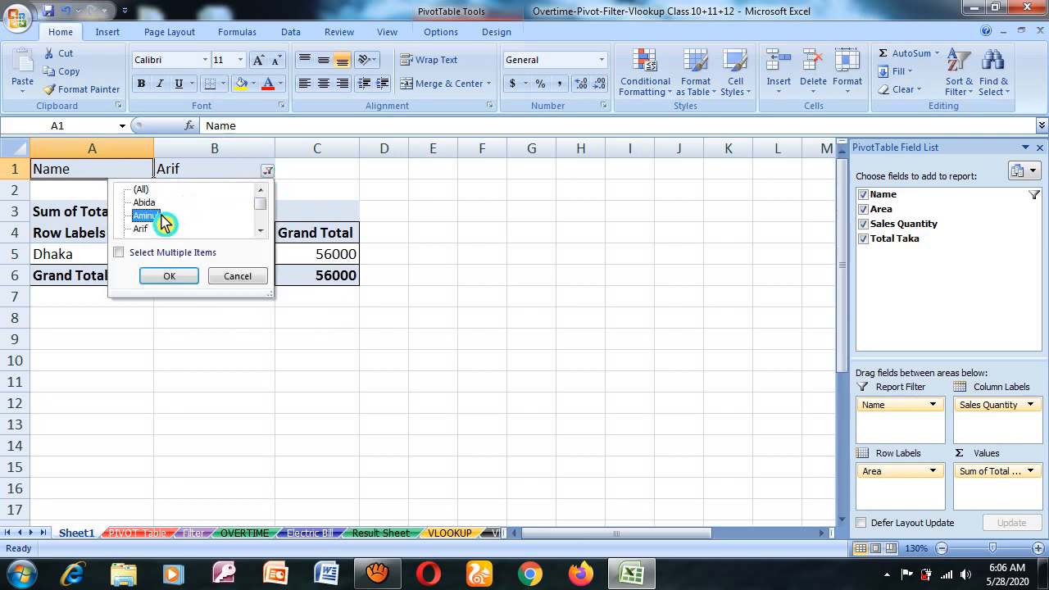
{"action": "left_click", "coordinate": [145, 204]}
{"action": "left_click", "coordinate": [174, 276]}
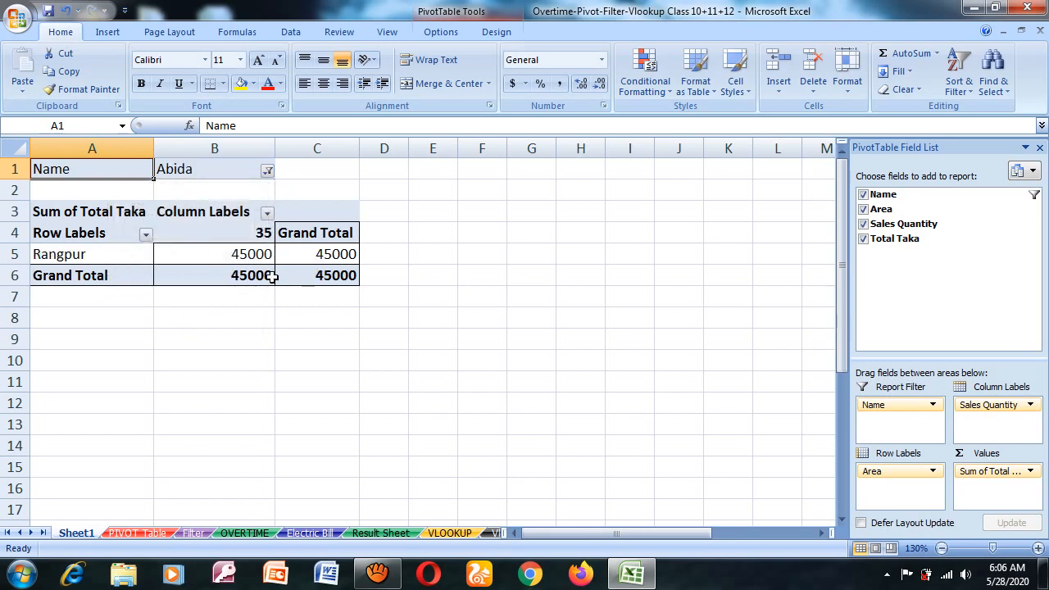
{"action": "mouse_move", "coordinate": [273, 277]}
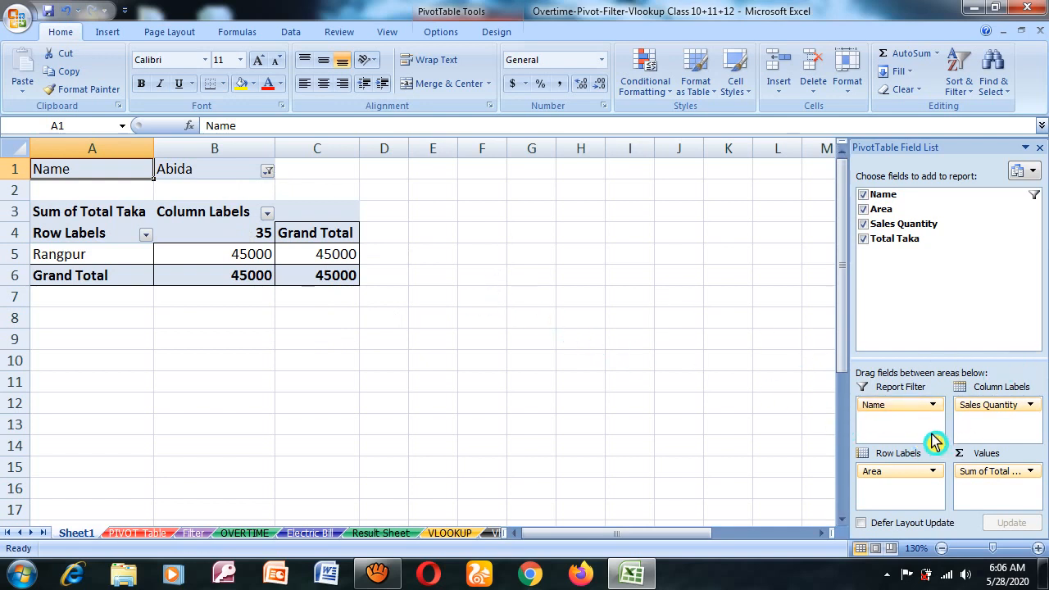
Step: Remove Name, Area, Sales Quantity and Total Taka from the pivot table so its layout is empty
{"action": "left_click_drag", "start_coordinate": [903, 406], "coordinate": [901, 319]}
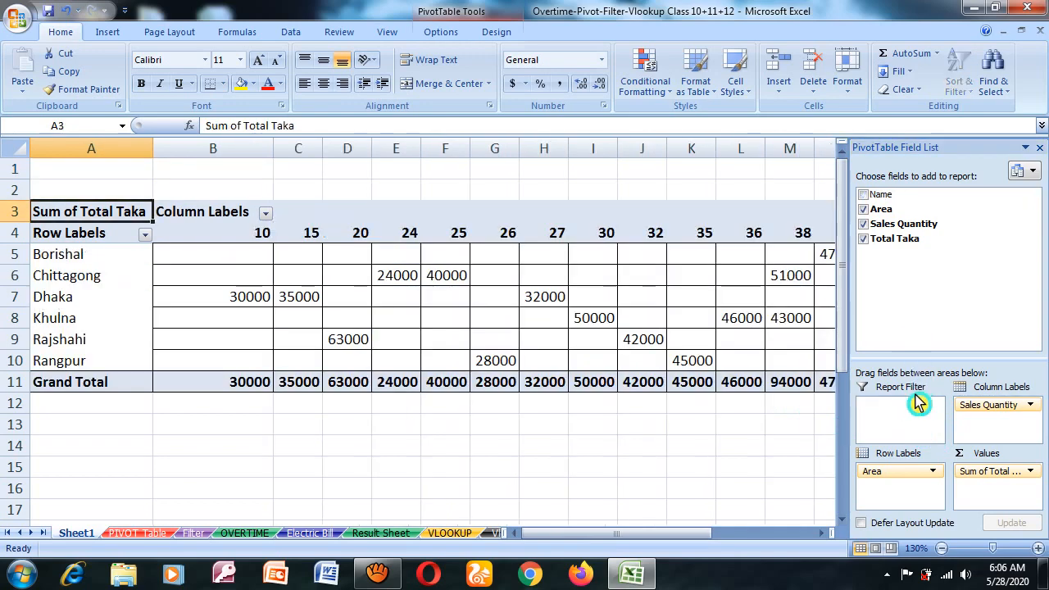
{"action": "left_click_drag", "start_coordinate": [893, 471], "coordinate": [902, 318]}
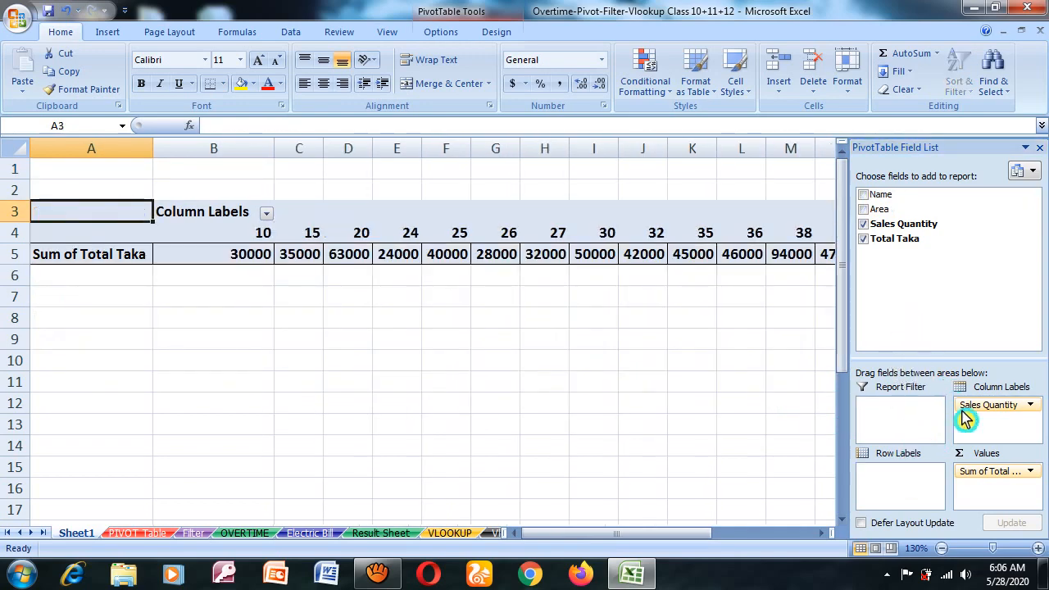
{"action": "left_click_drag", "start_coordinate": [987, 409], "coordinate": [891, 283]}
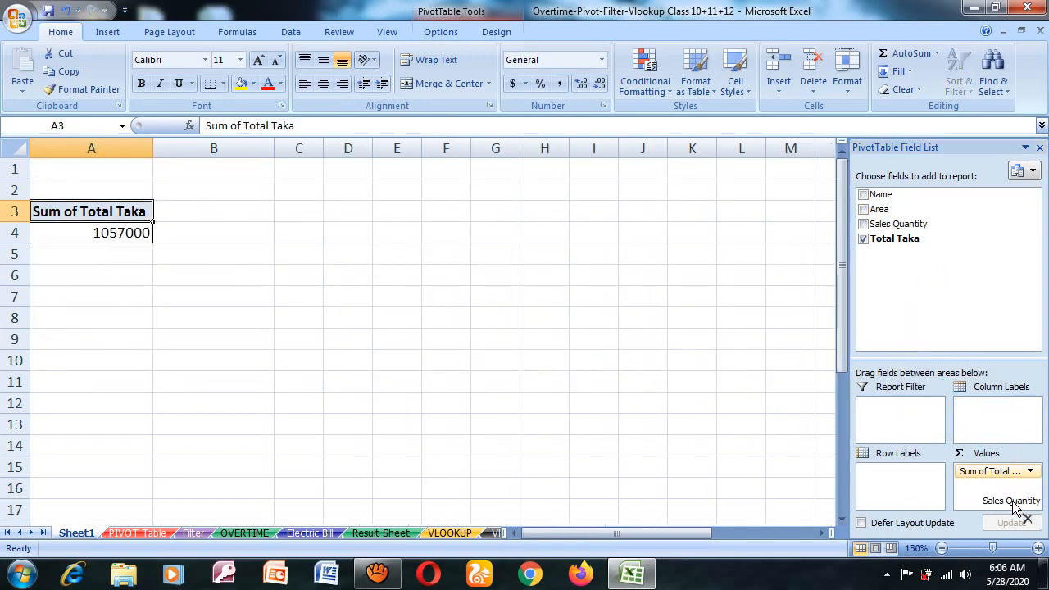
{"action": "left_click", "coordinate": [1006, 479]}
{"action": "left_click_drag", "start_coordinate": [947, 266], "coordinate": [948, 270]}
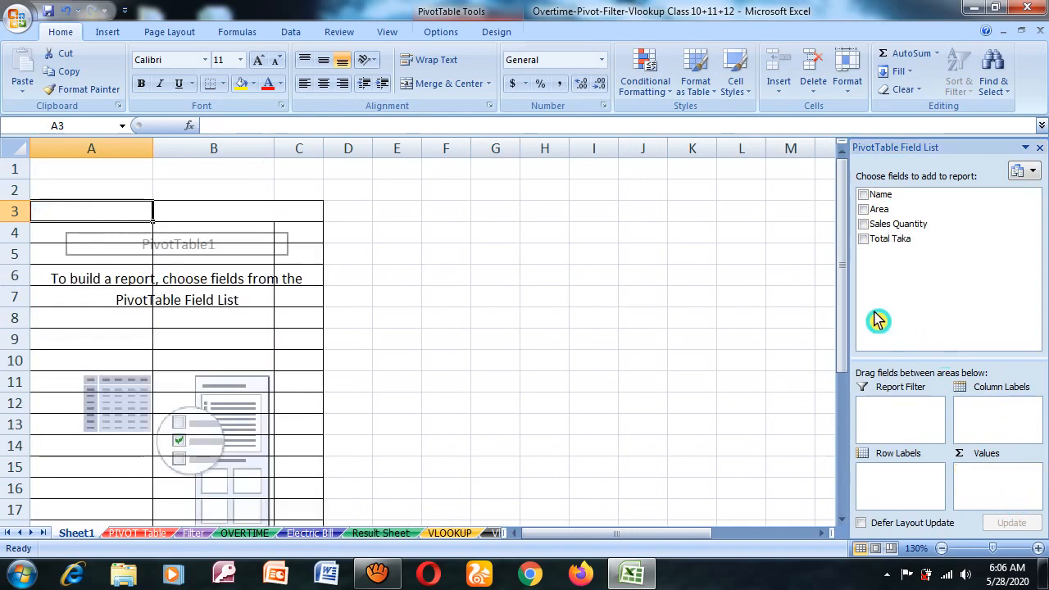
{"action": "left_click", "coordinate": [238, 316]}
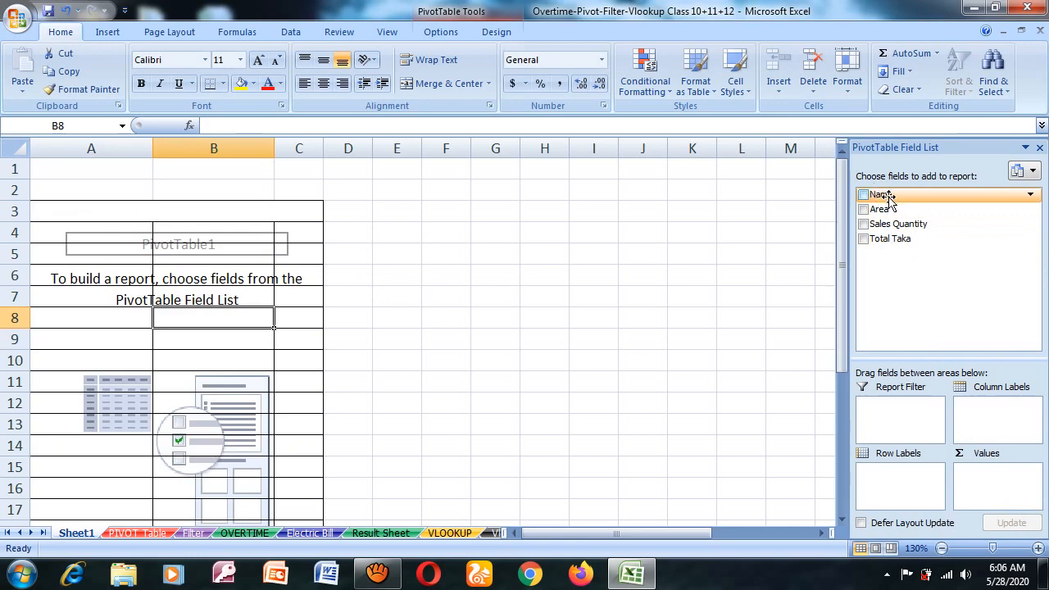
Step: Lay out the pivot table with Name as column labels, Area as row labels, Sales Quantity as values and Total Taka as report filter
{"action": "left_click_drag", "start_coordinate": [889, 199], "coordinate": [991, 416]}
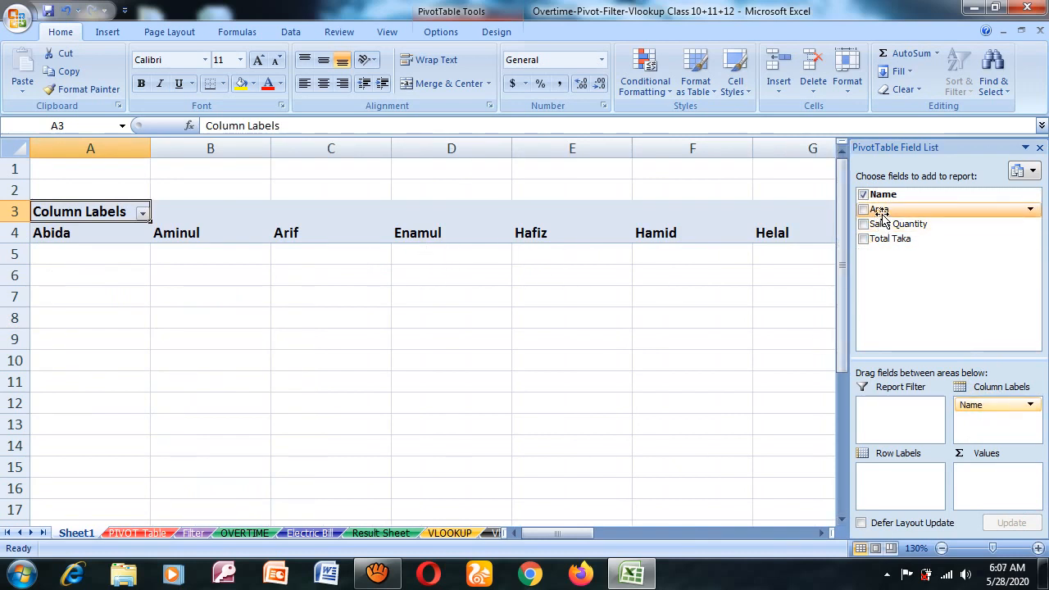
{"action": "left_click_drag", "start_coordinate": [880, 214], "coordinate": [893, 488]}
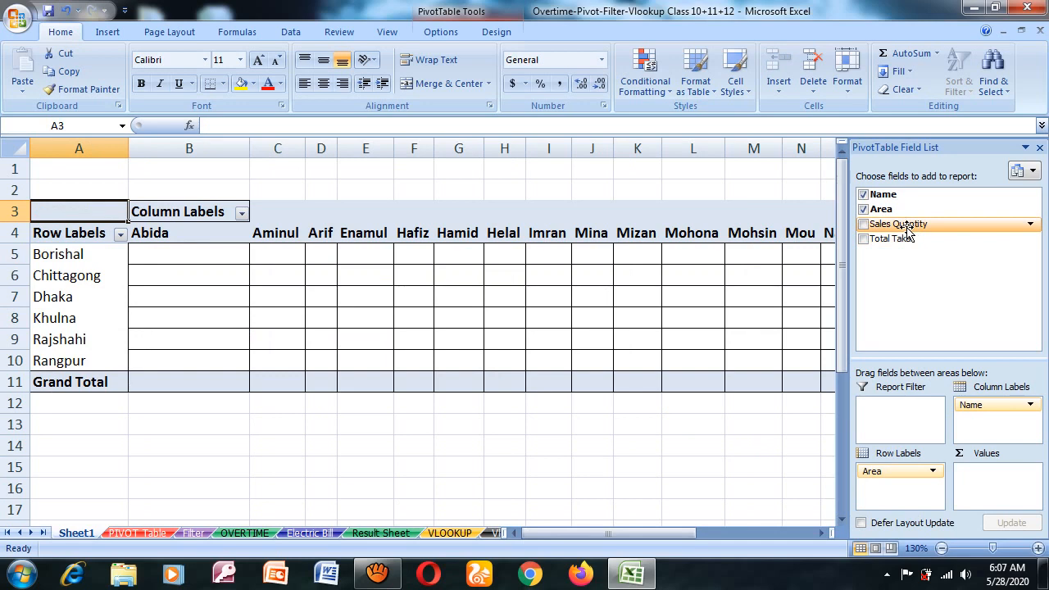
{"action": "left_click_drag", "start_coordinate": [907, 232], "coordinate": [1007, 431]}
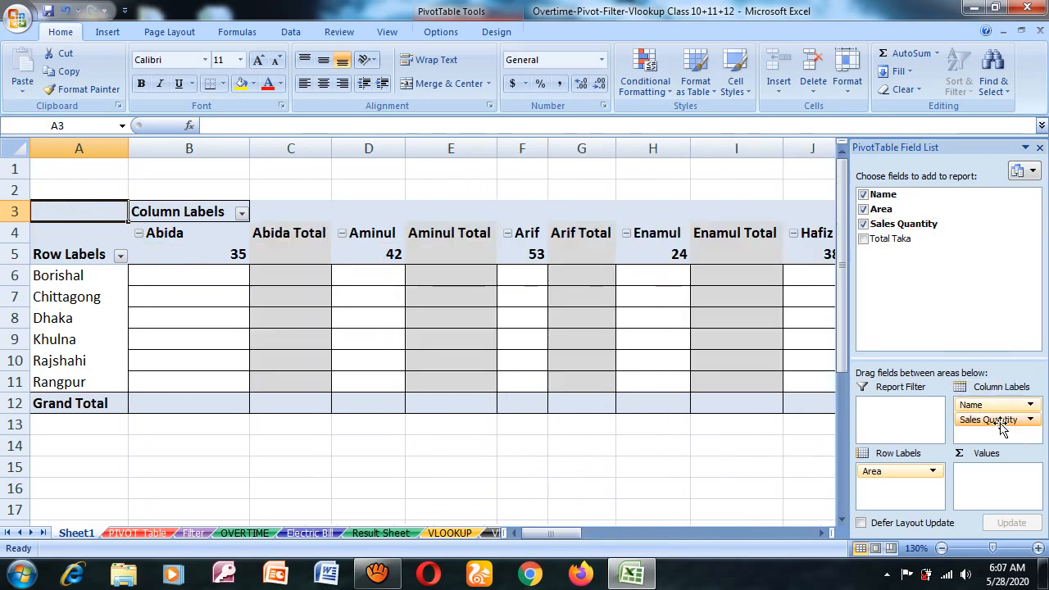
{"action": "left_click_drag", "start_coordinate": [1000, 426], "coordinate": [1016, 490]}
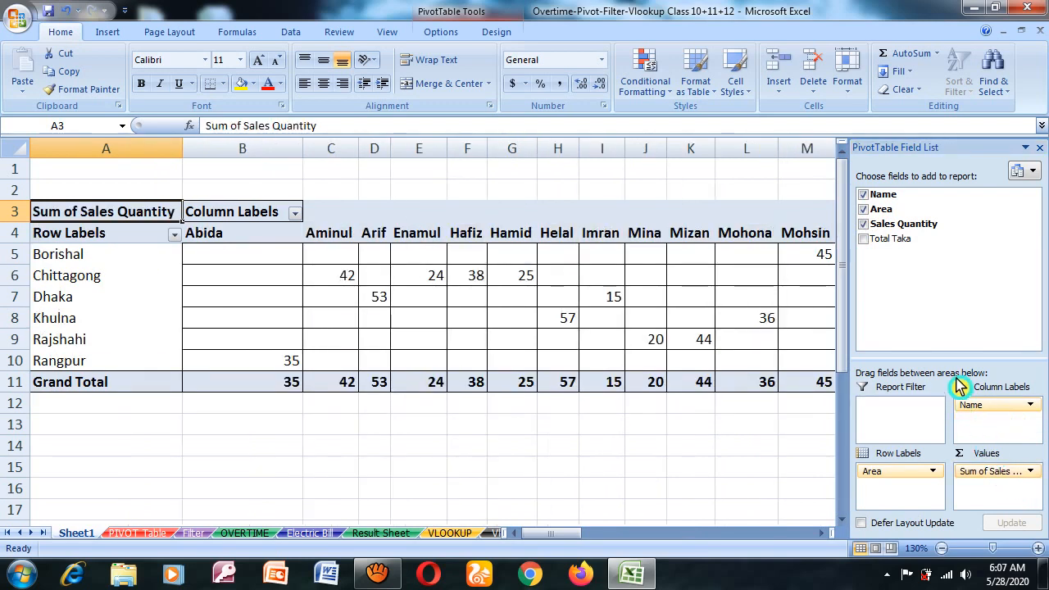
{"action": "left_click_drag", "start_coordinate": [889, 239], "coordinate": [915, 422]}
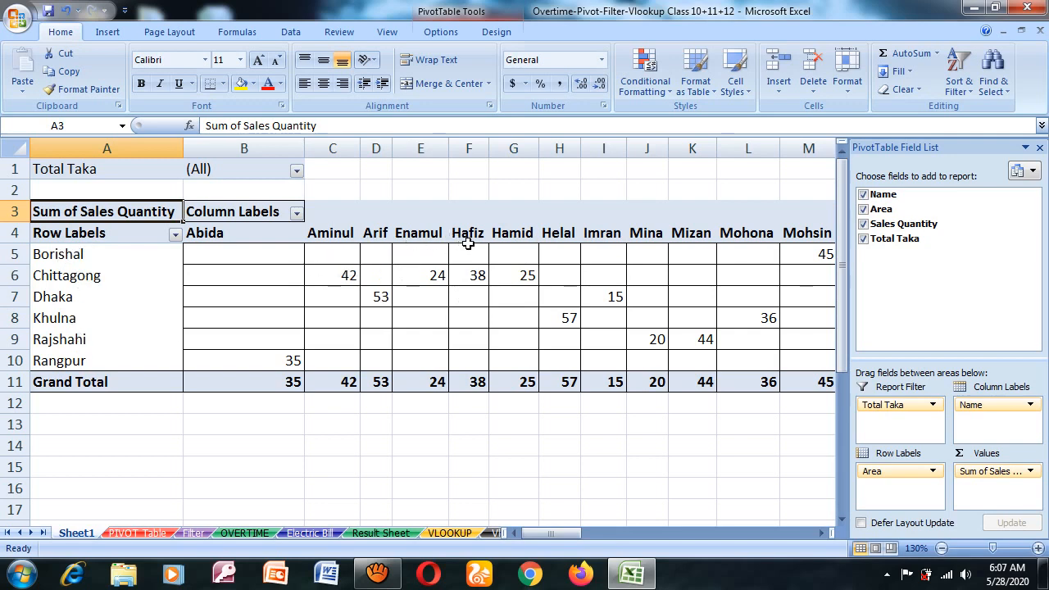
Step: Filter the pivot table's Total Taka report filter to 58000
{"action": "left_click", "coordinate": [293, 170]}
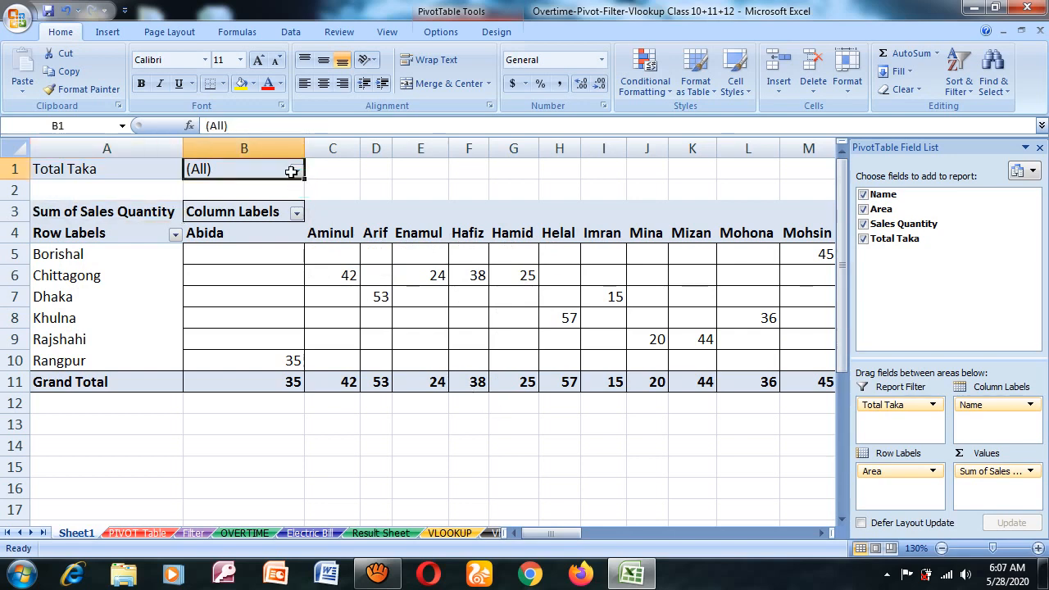
{"action": "left_click", "coordinate": [298, 173]}
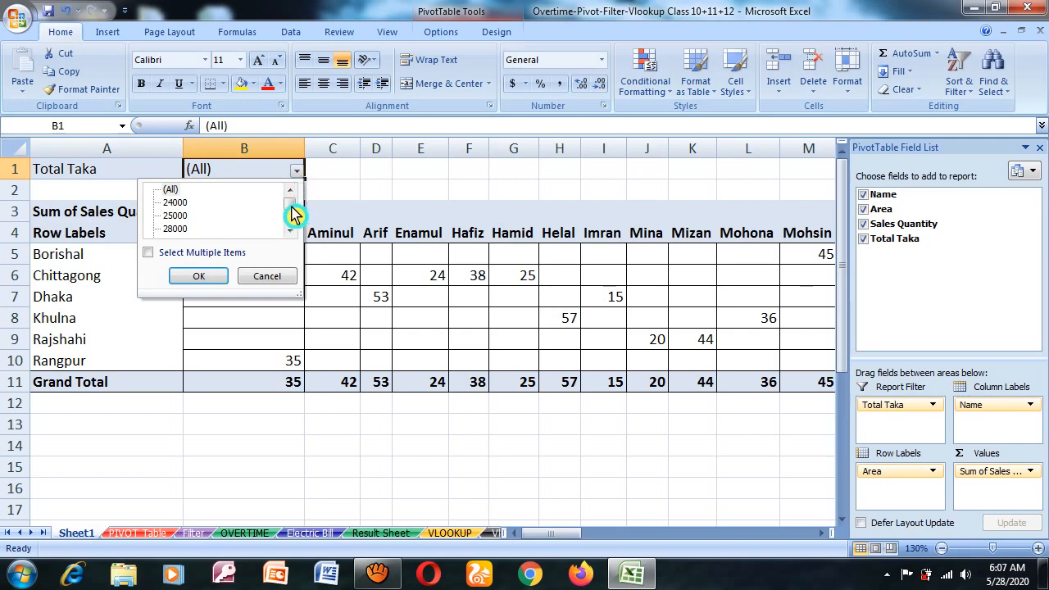
{"action": "left_click_drag", "start_coordinate": [291, 206], "coordinate": [293, 222]}
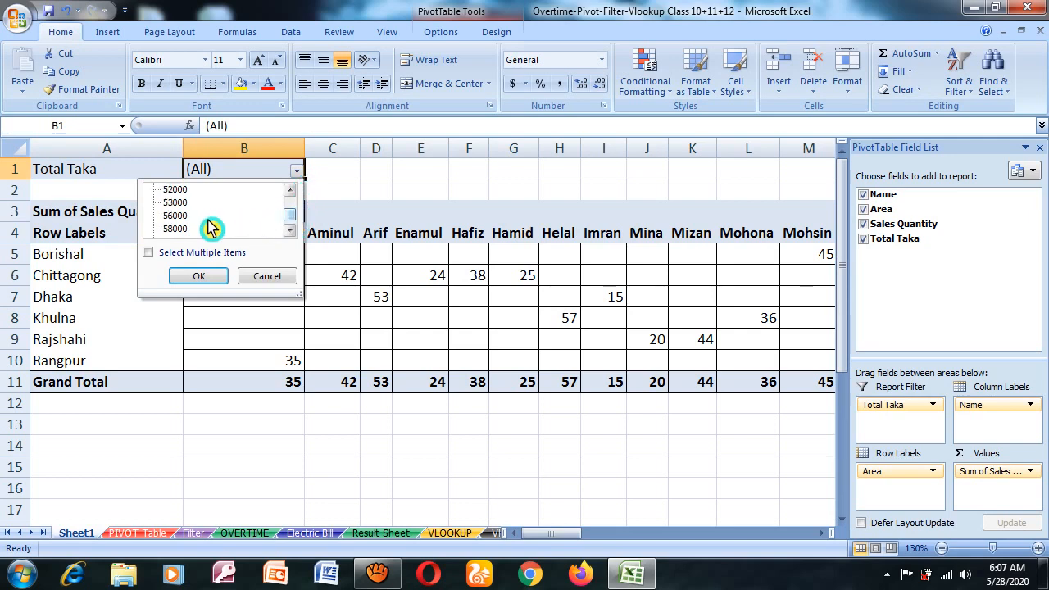
{"action": "left_click", "coordinate": [188, 231]}
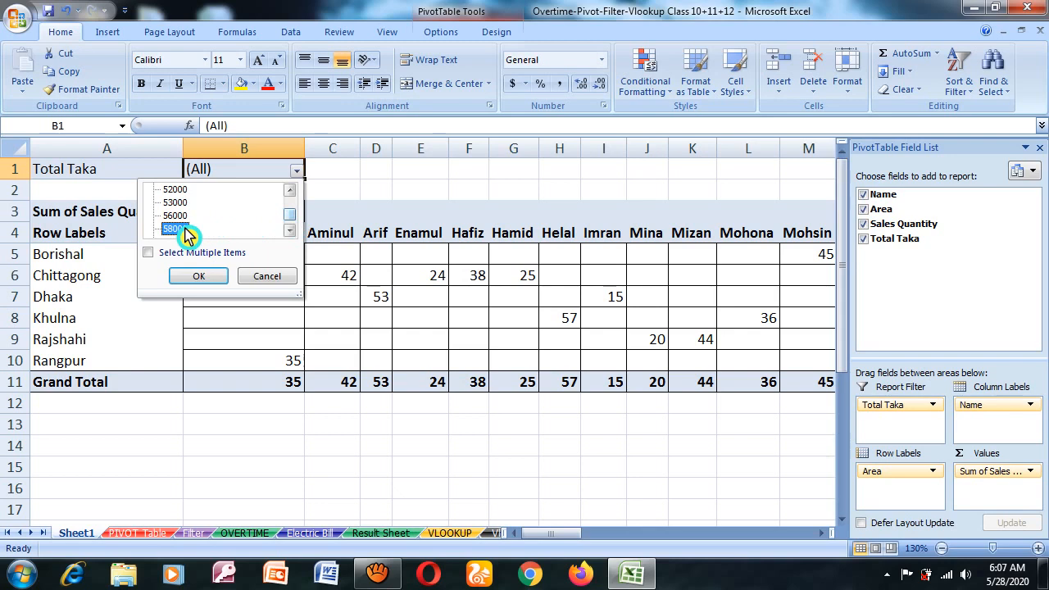
{"action": "left_click", "coordinate": [205, 279]}
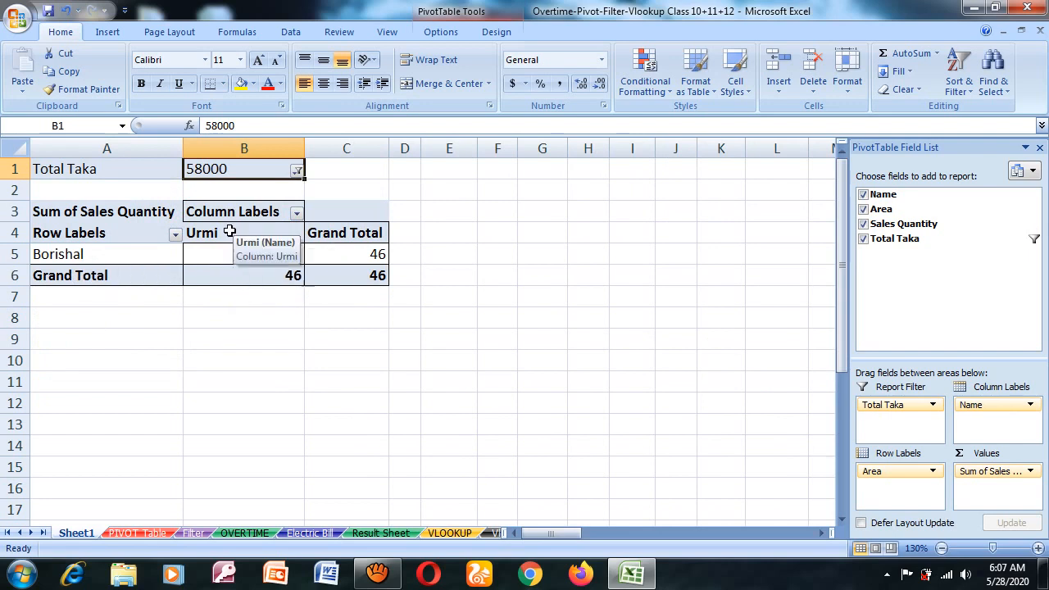
Step: Change the Total Taka report filter to 25000 and check the filter options of the column labels
{"action": "left_click", "coordinate": [296, 170]}
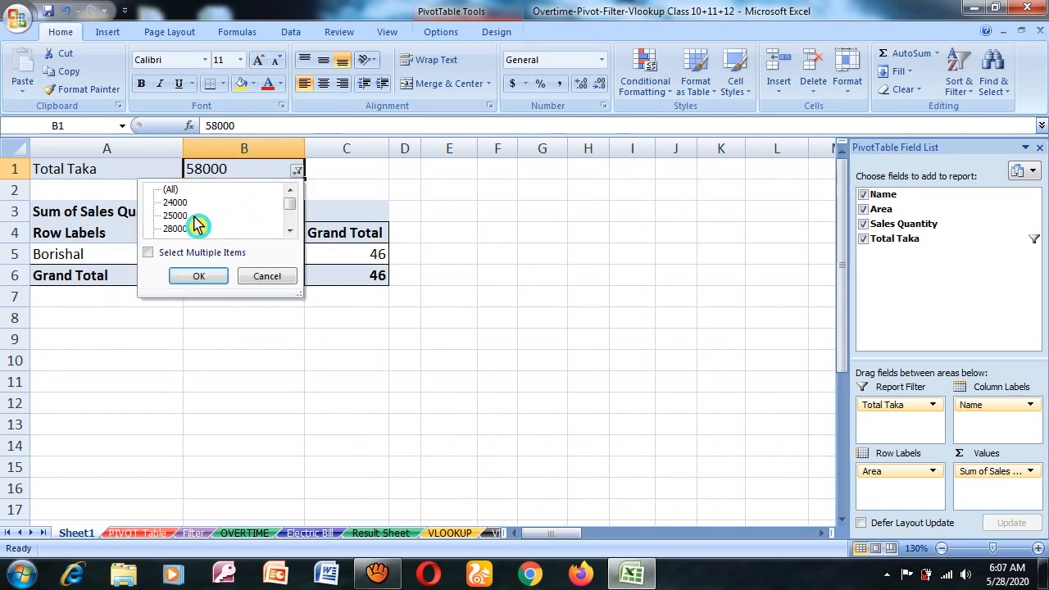
{"action": "left_click", "coordinate": [199, 276]}
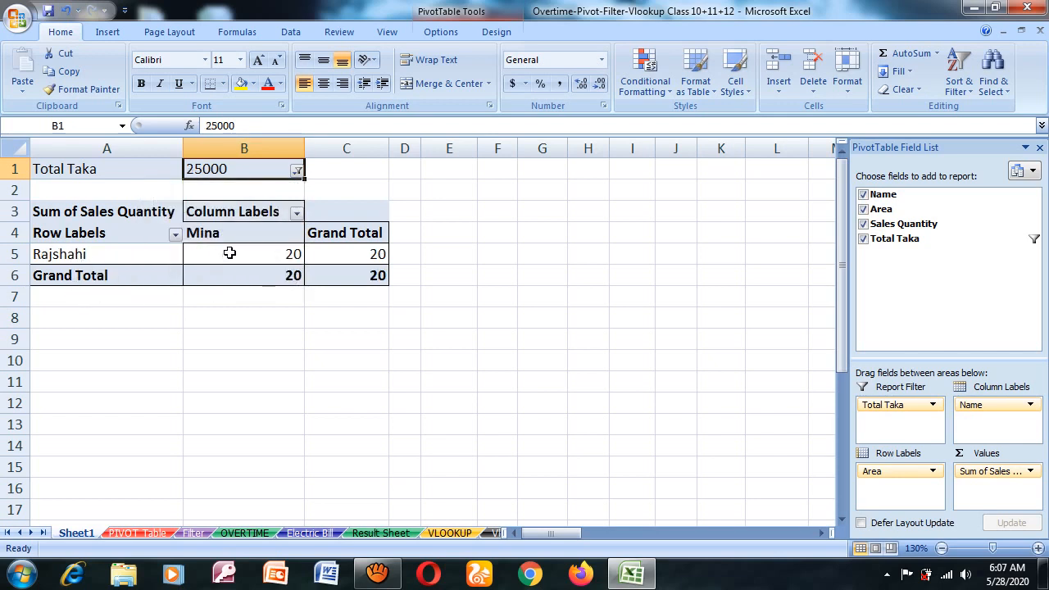
{"action": "mouse_move", "coordinate": [252, 249]}
{"action": "left_click", "coordinate": [296, 214]}
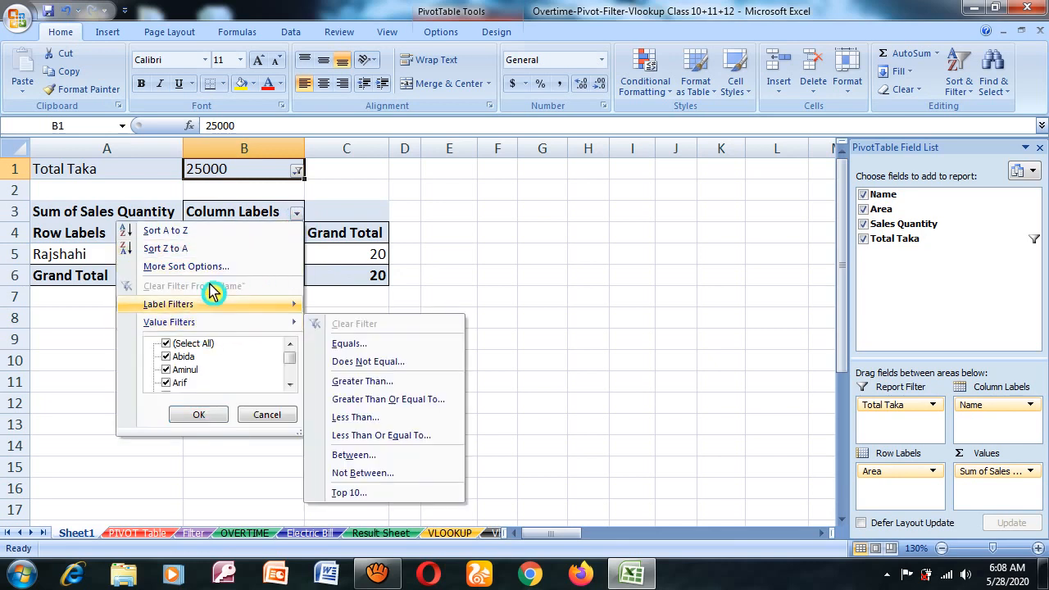
{"action": "left_click", "coordinate": [288, 170]}
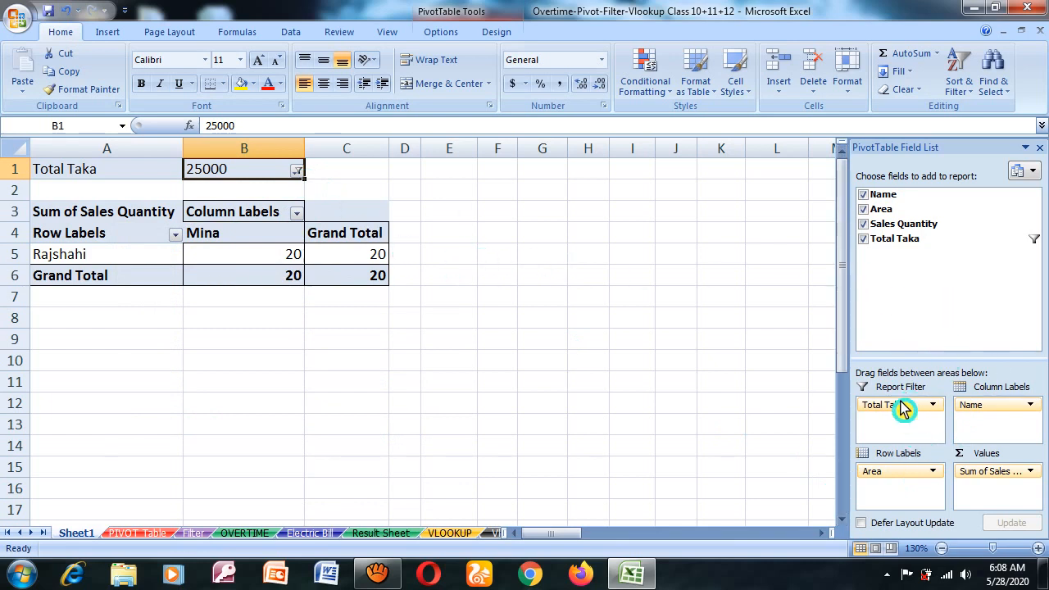
Step: Clear all four fields, including the Total Taka report filter, out of the pivot table layout
{"action": "left_click_drag", "start_coordinate": [902, 410], "coordinate": [899, 346]}
{"action": "left_click_drag", "start_coordinate": [918, 301], "coordinate": [938, 368]}
{"action": "left_click_drag", "start_coordinate": [983, 405], "coordinate": [980, 363]}
{"action": "left_click_drag", "start_coordinate": [995, 471], "coordinate": [667, 363]}
{"action": "left_click", "coordinate": [117, 533]}
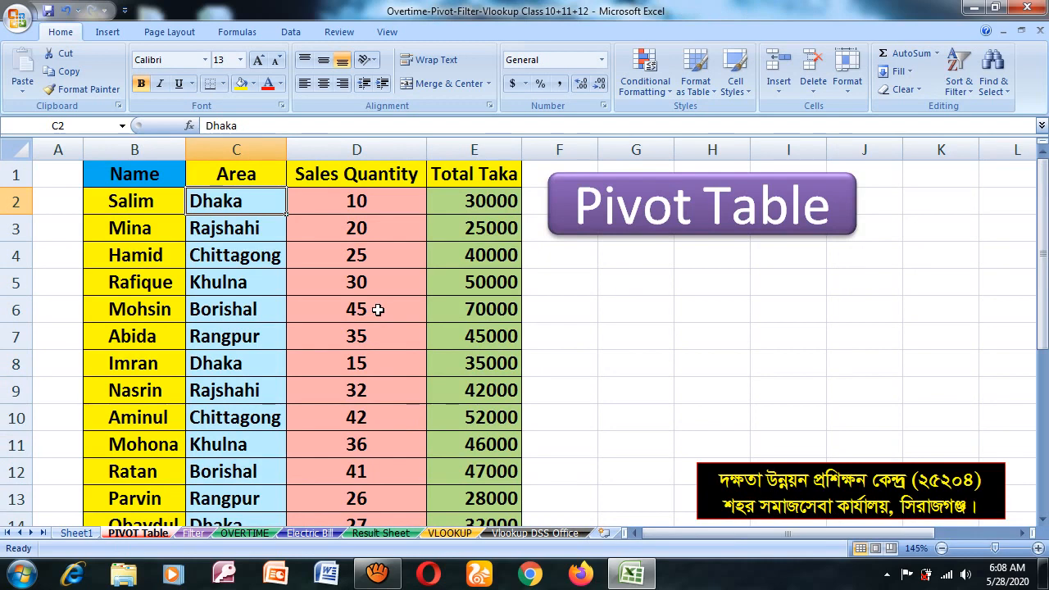
{"action": "left_click", "coordinate": [78, 534]}
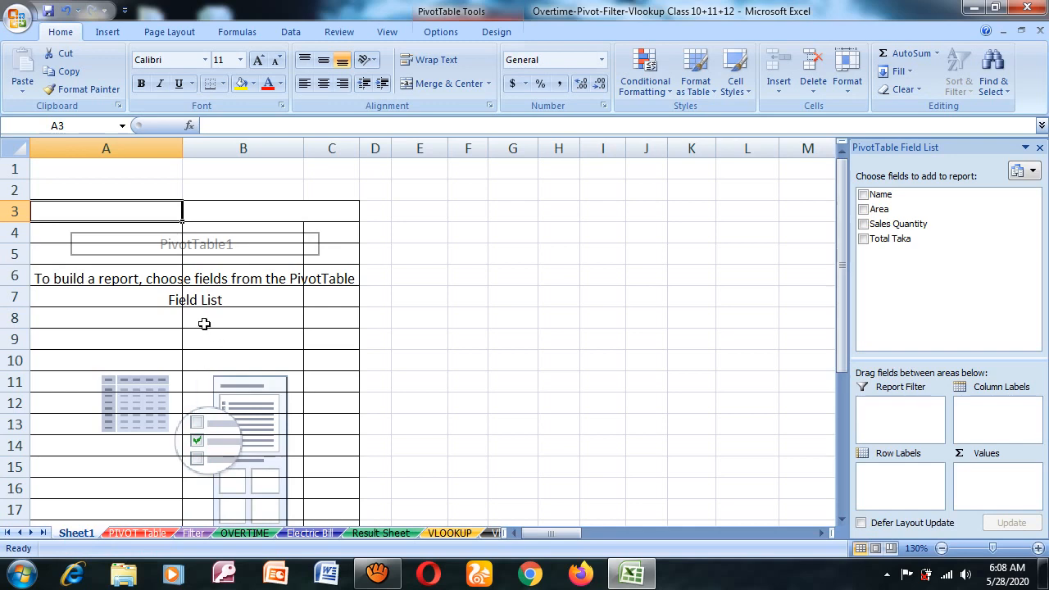
{"action": "left_click", "coordinate": [137, 534]}
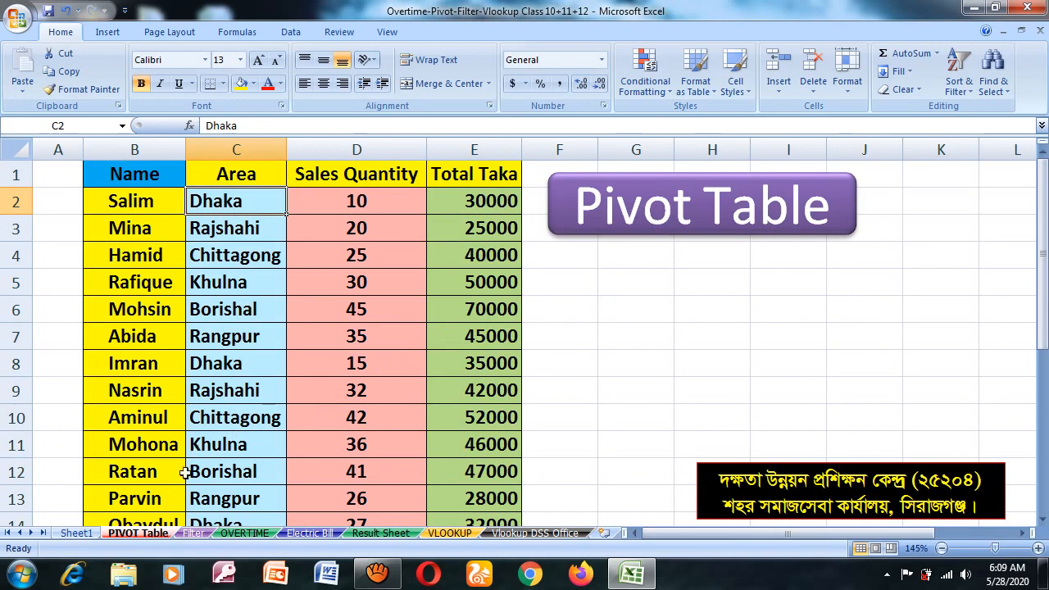
Step: Turn on filtering for the employee table in A1:G15 of the Filter sheet
{"action": "left_click", "coordinate": [195, 533]}
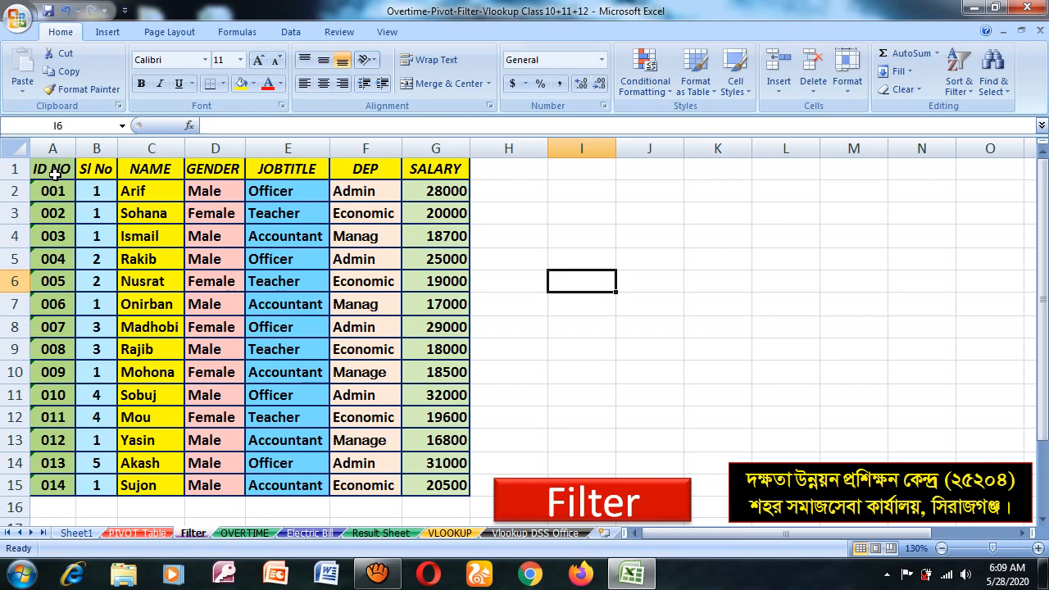
{"action": "left_click_drag", "start_coordinate": [57, 172], "coordinate": [432, 480]}
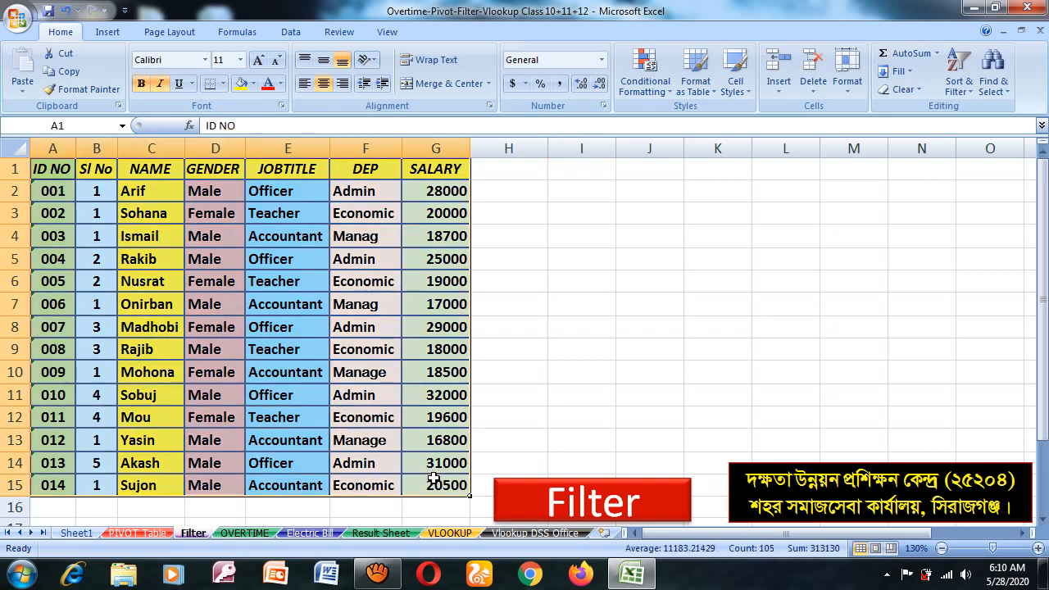
{"action": "left_click", "coordinate": [290, 33]}
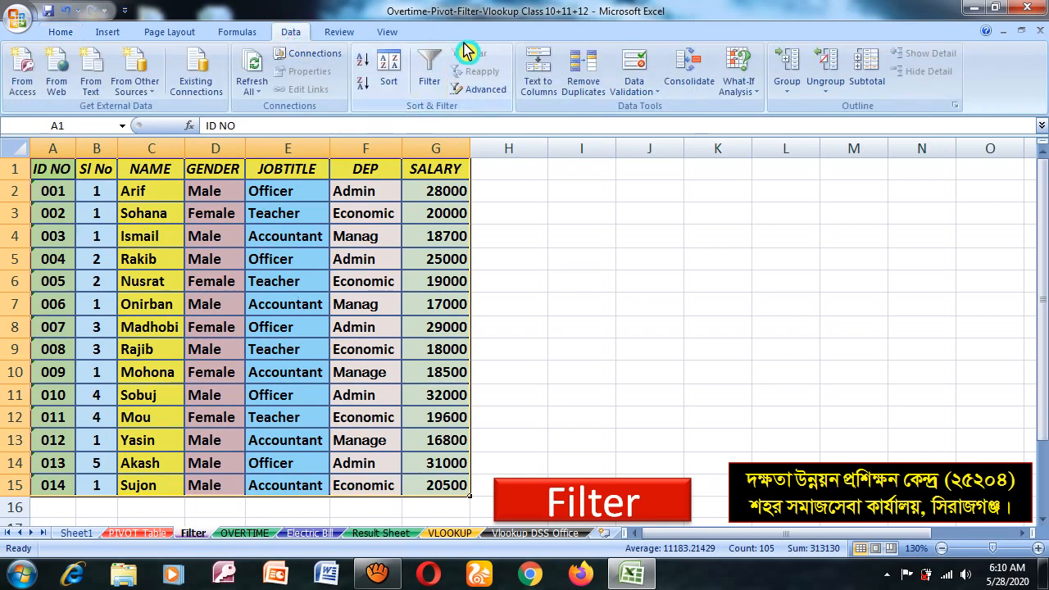
{"action": "left_click", "coordinate": [441, 85]}
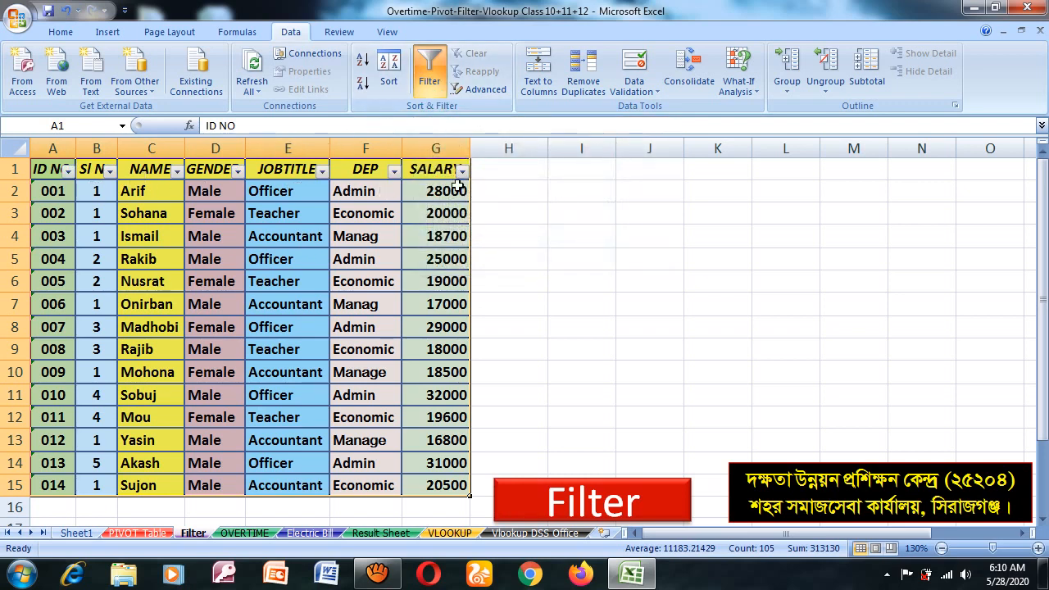
{"action": "left_click", "coordinate": [435, 82]}
{"action": "left_click", "coordinate": [434, 82]}
Step: Filter the JOBTITLE column to show only Officer rows
{"action": "left_click", "coordinate": [323, 171]}
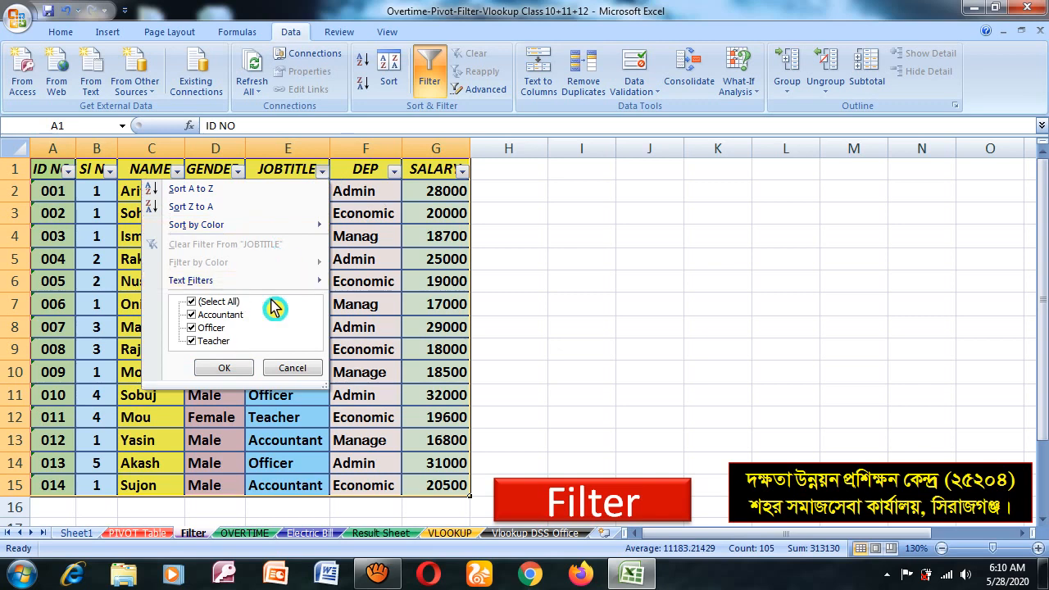
{"action": "left_click", "coordinate": [232, 310]}
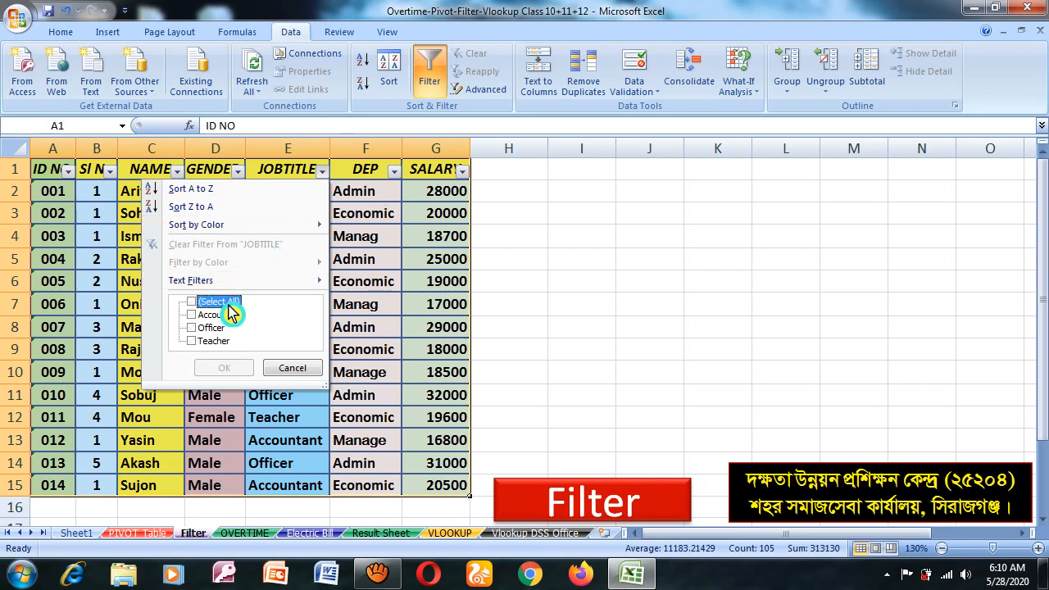
{"action": "left_click", "coordinate": [213, 329]}
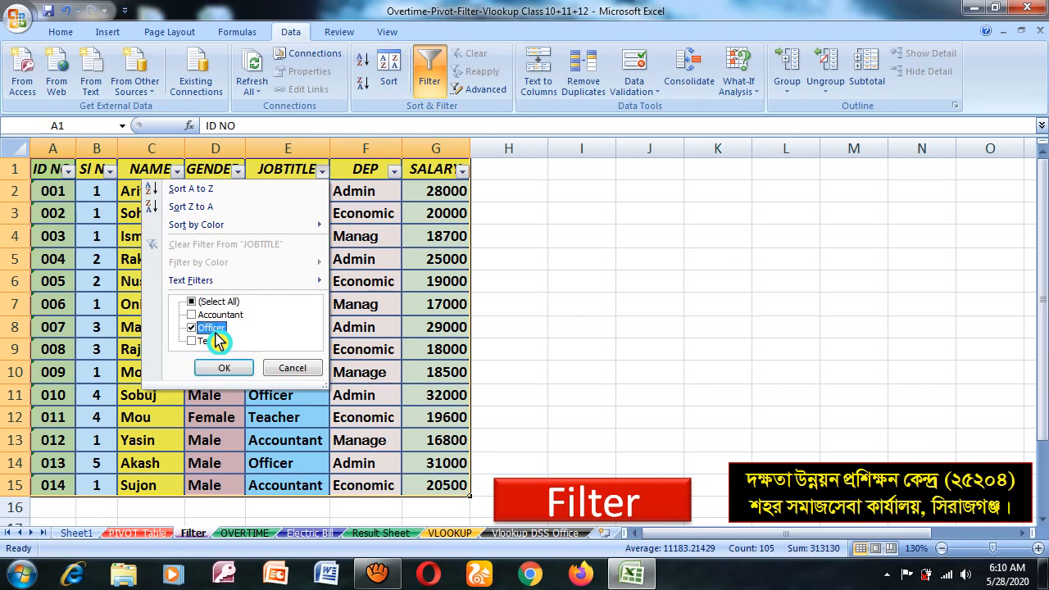
{"action": "left_click", "coordinate": [225, 367]}
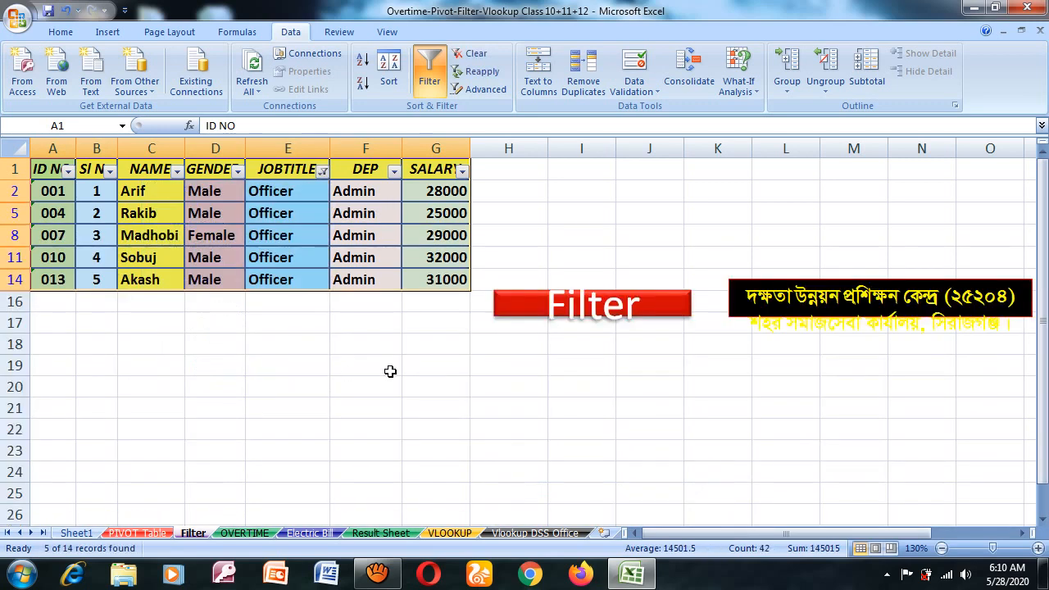
{"action": "left_click", "coordinate": [390, 371]}
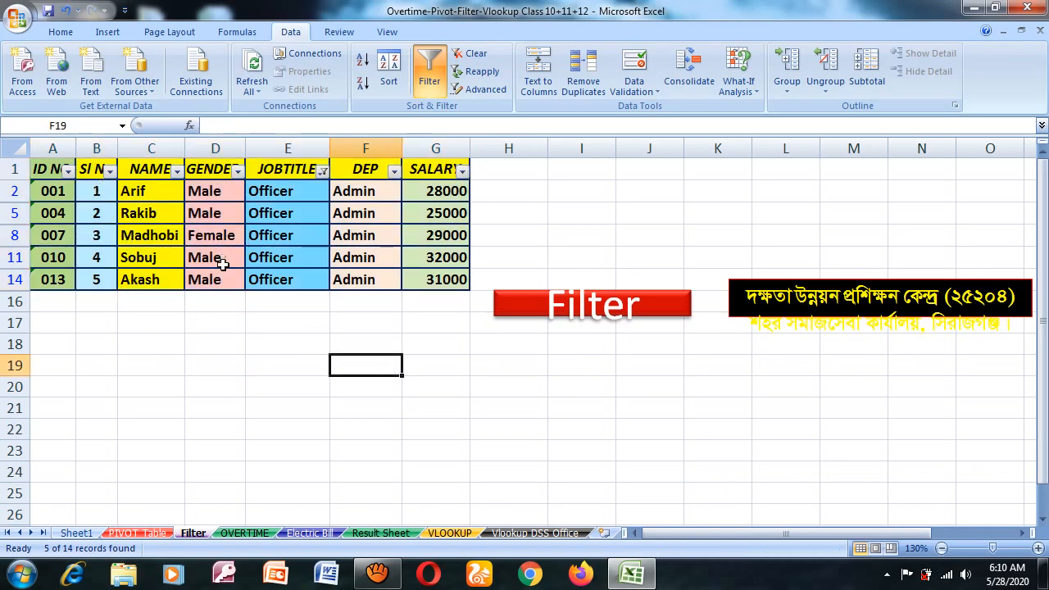
Step: Reselect all job titles in the JOBTITLE filter to show every row again
{"action": "left_click", "coordinate": [324, 172]}
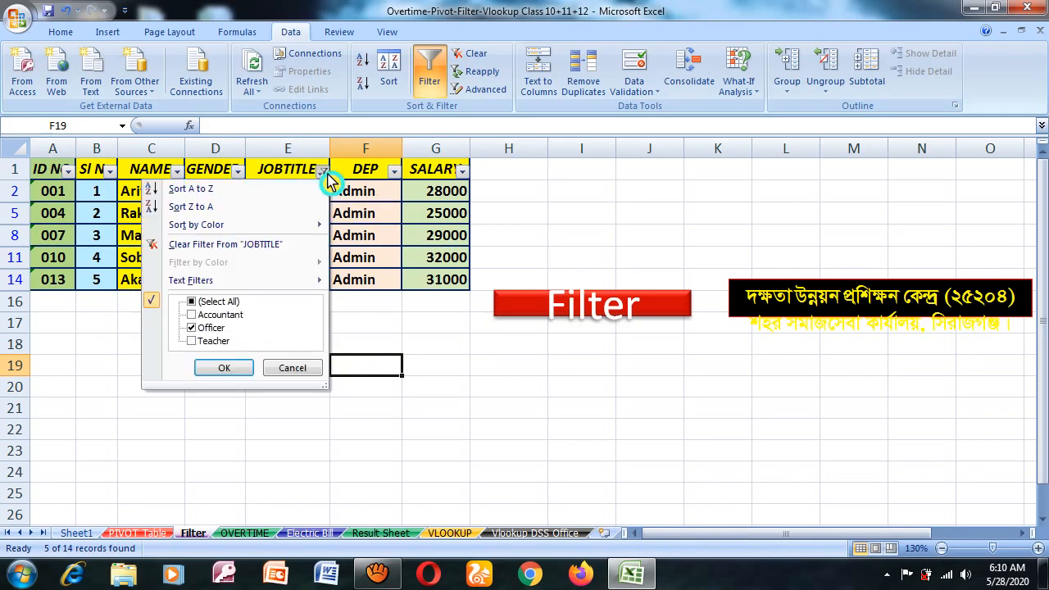
{"action": "left_click", "coordinate": [231, 302]}
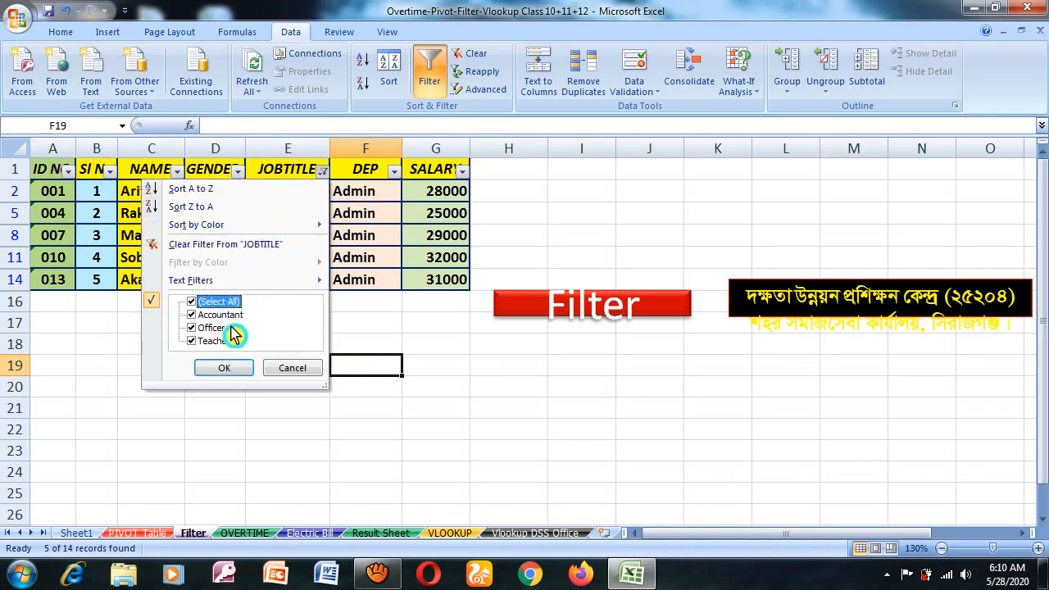
{"action": "left_click", "coordinate": [230, 368]}
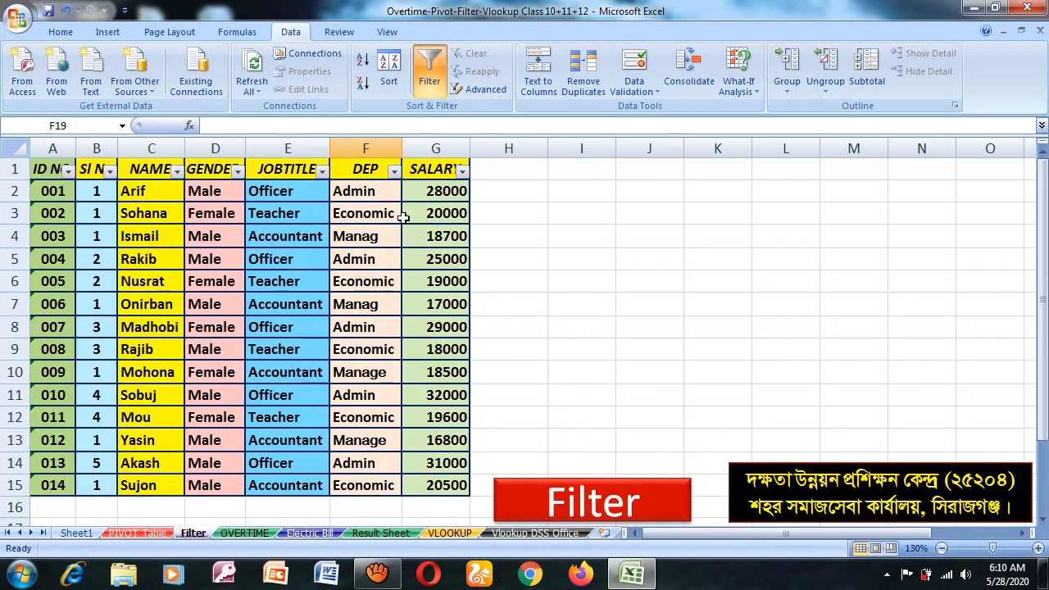
Step: Filter the DEP column of the employee table to show only Admin rows
{"action": "left_click", "coordinate": [394, 171]}
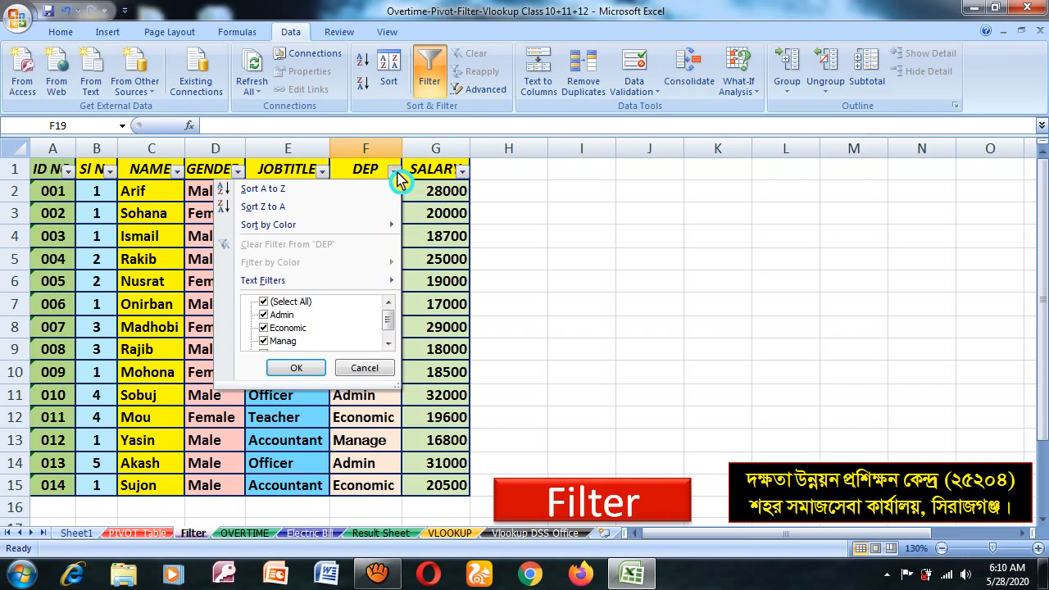
{"action": "left_click", "coordinate": [298, 303]}
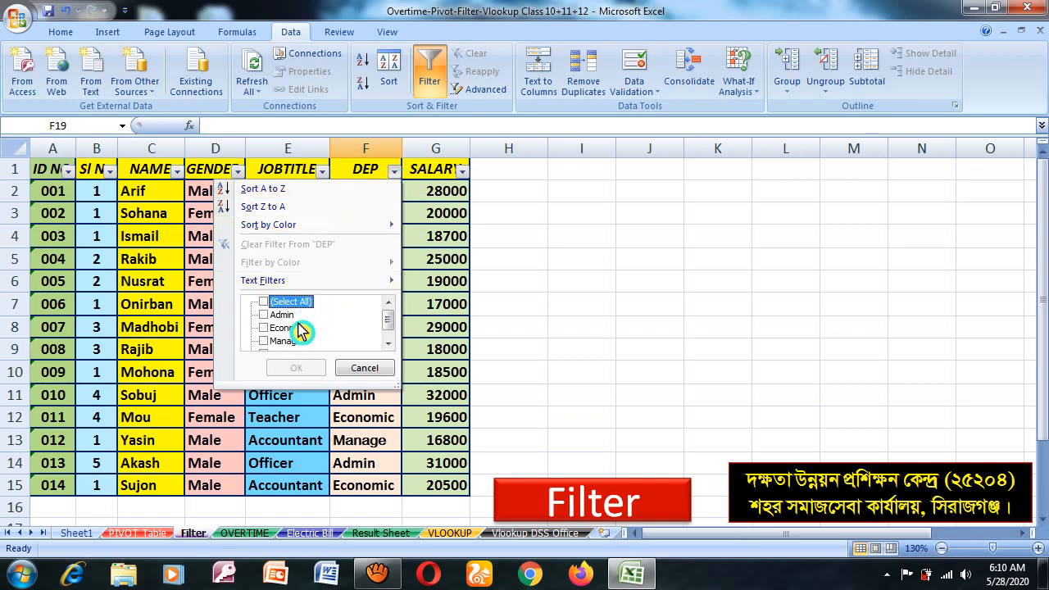
{"action": "left_click", "coordinate": [281, 316]}
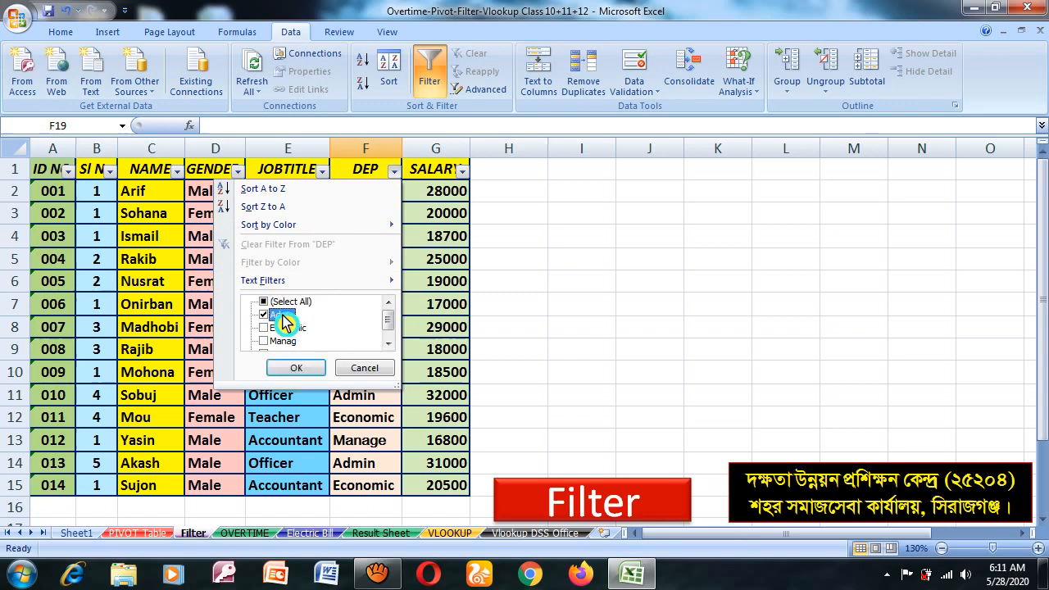
{"action": "left_click", "coordinate": [309, 369]}
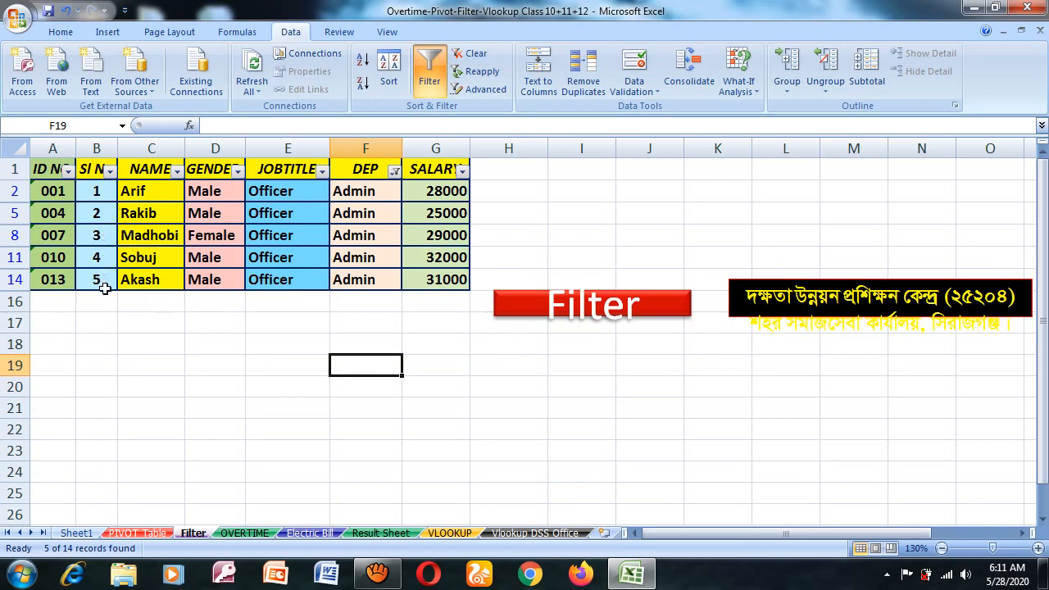
{"action": "left_click", "coordinate": [395, 171]}
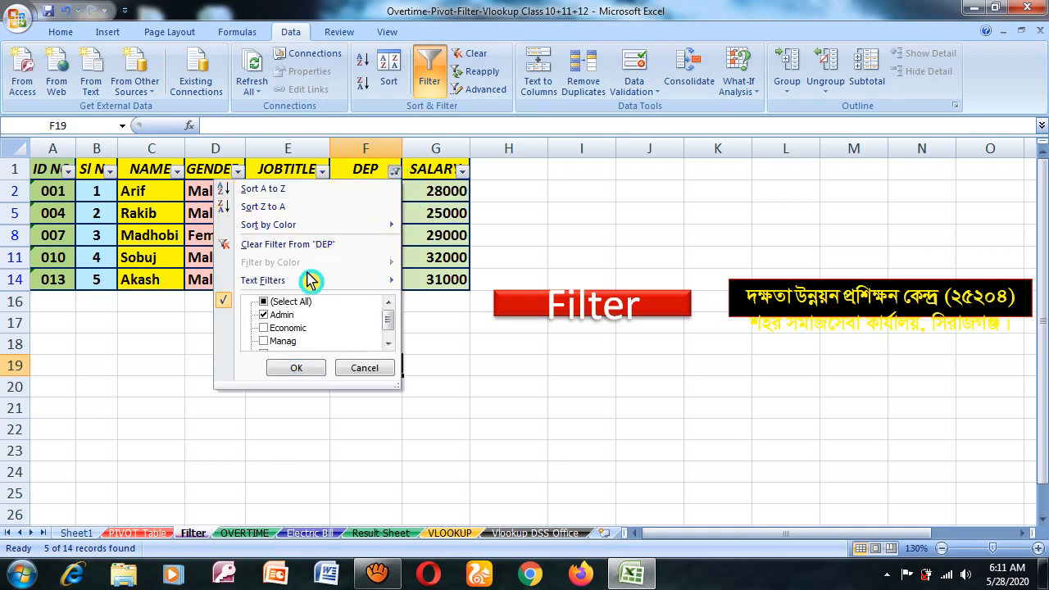
{"action": "left_click", "coordinate": [507, 224]}
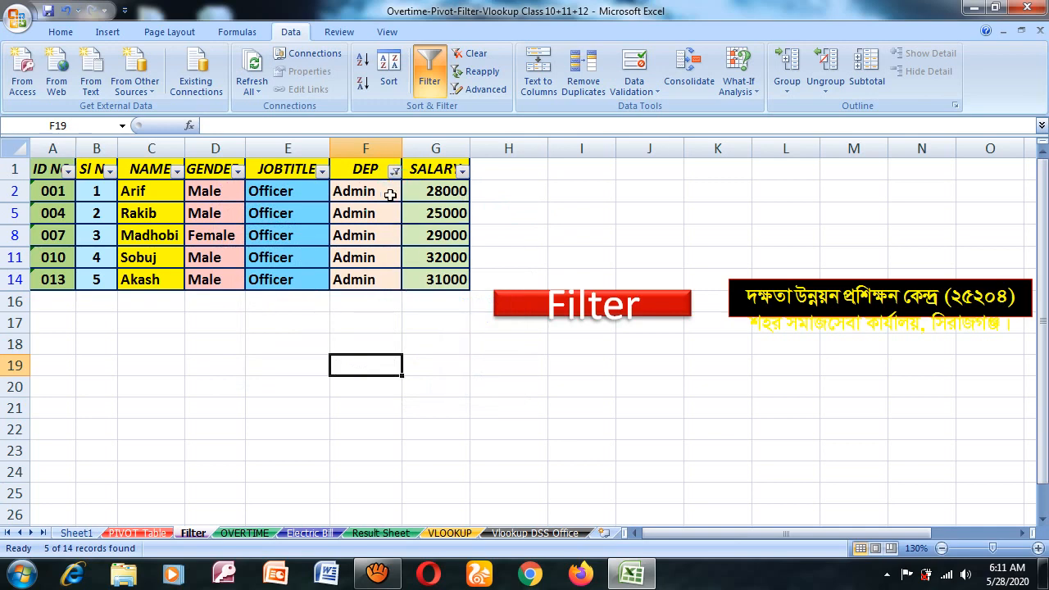
Step: Narrow the Admin rows by filtering the GENDER column to show only Female
{"action": "left_click", "coordinate": [238, 171]}
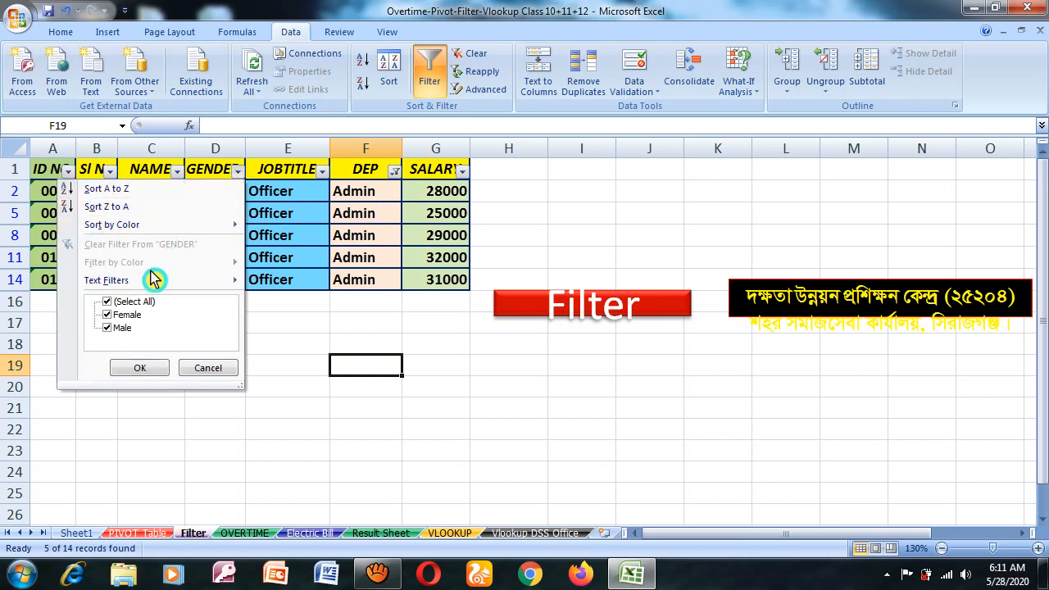
{"action": "left_click", "coordinate": [127, 302]}
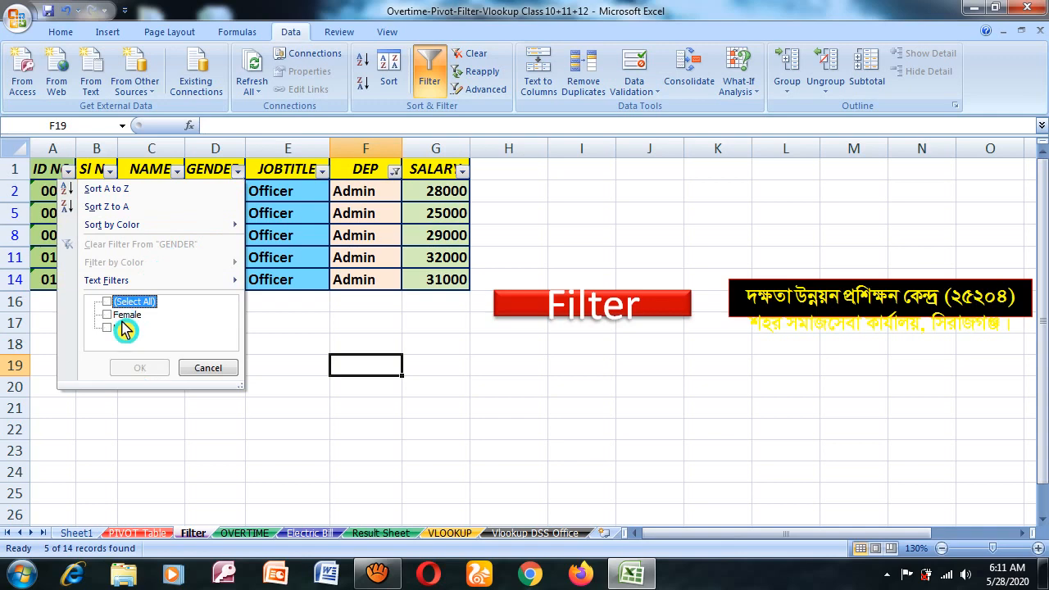
{"action": "left_click", "coordinate": [123, 315]}
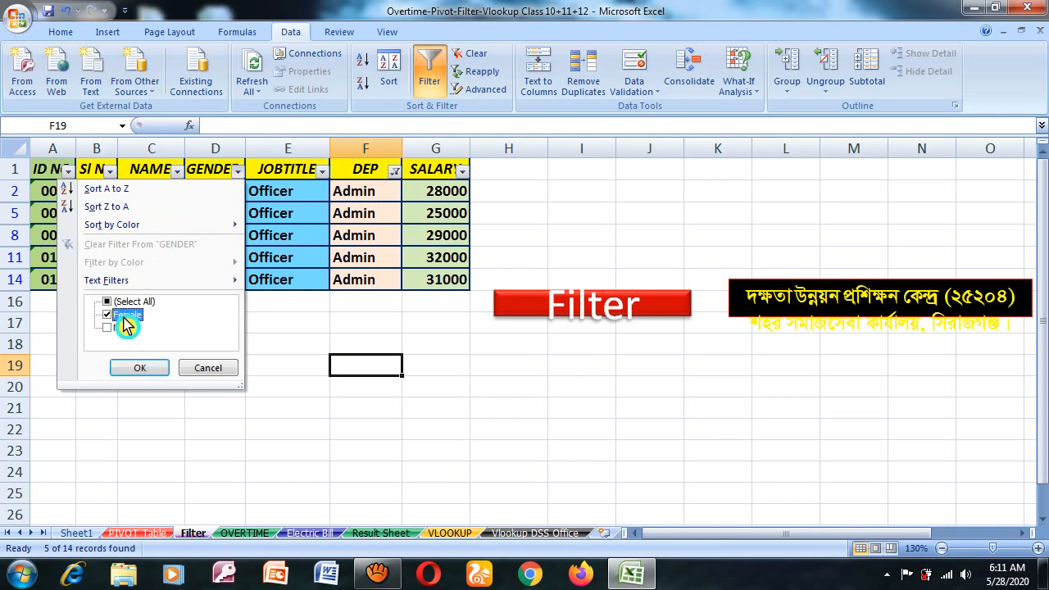
{"action": "left_click", "coordinate": [139, 368]}
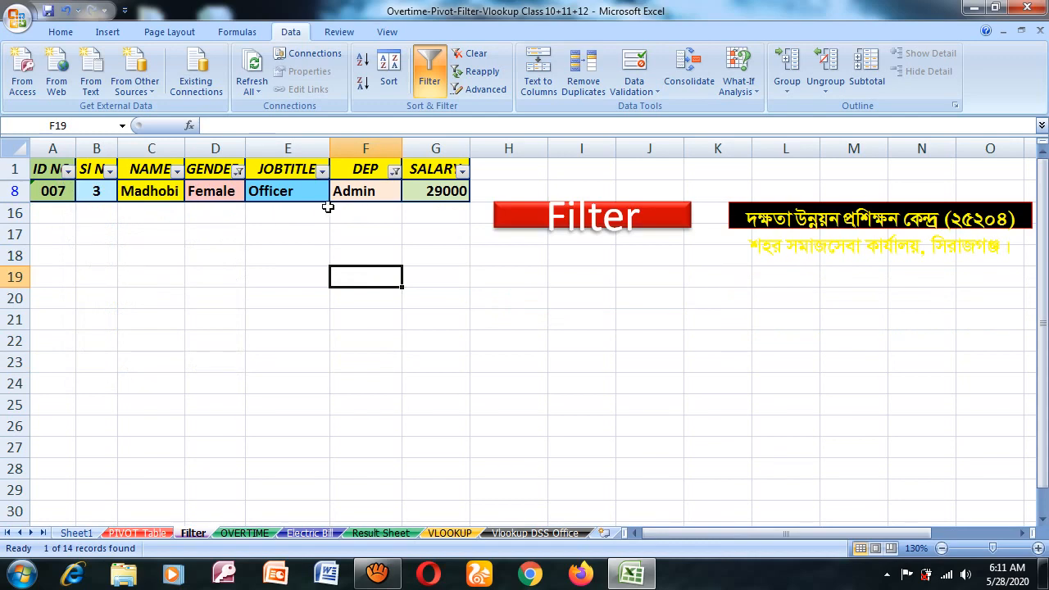
Step: Reselect all values in the GENDER filter so it no longer restricts the rows
{"action": "left_click", "coordinate": [237, 170]}
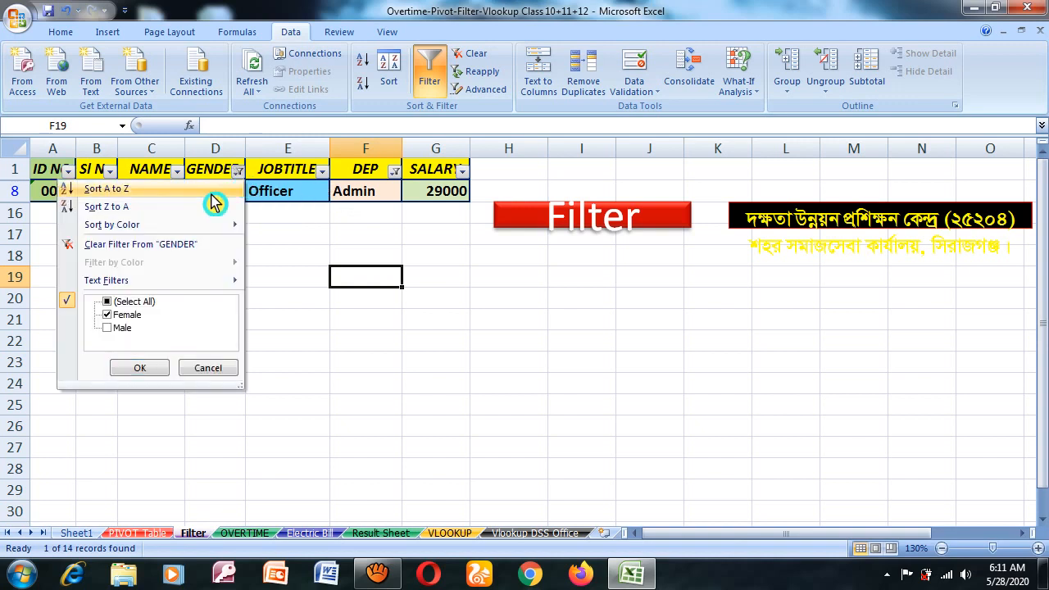
{"action": "left_click", "coordinate": [133, 301]}
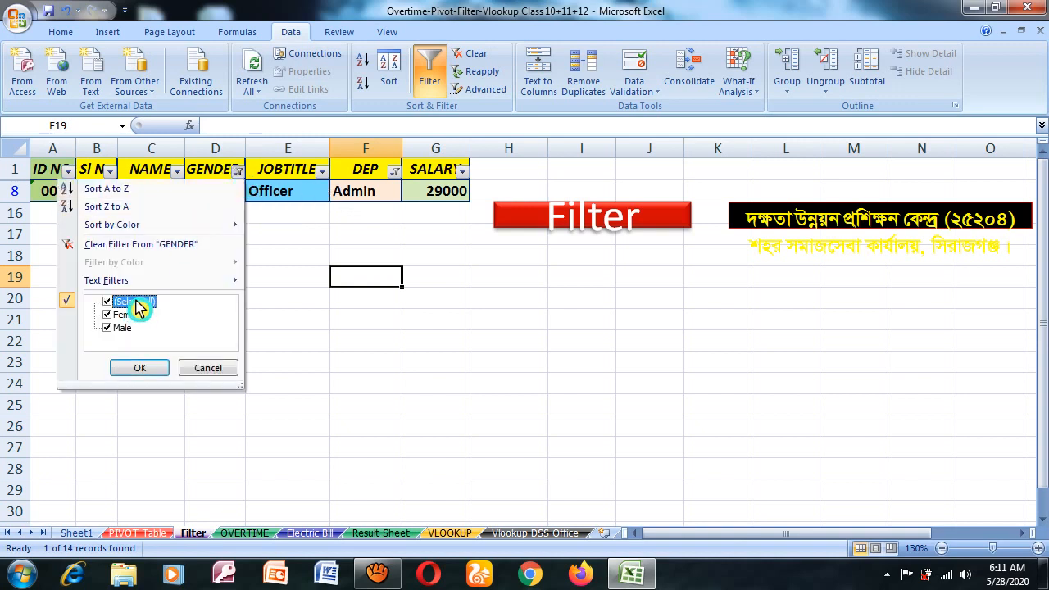
{"action": "left_click", "coordinate": [135, 360]}
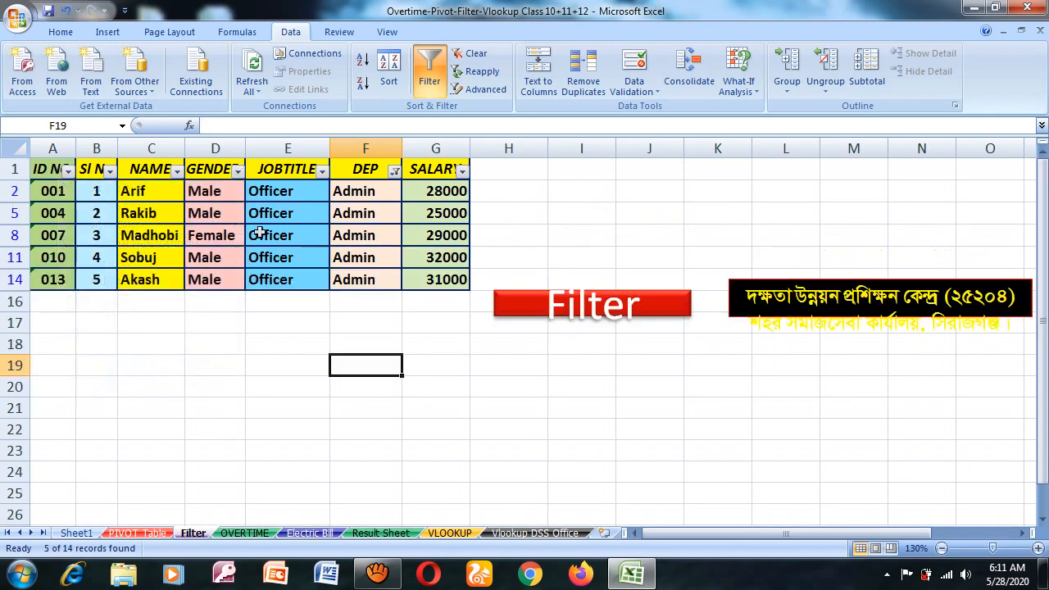
Step: Reselect all departments in the DEP filter to show every employee row again
{"action": "left_click", "coordinate": [323, 171]}
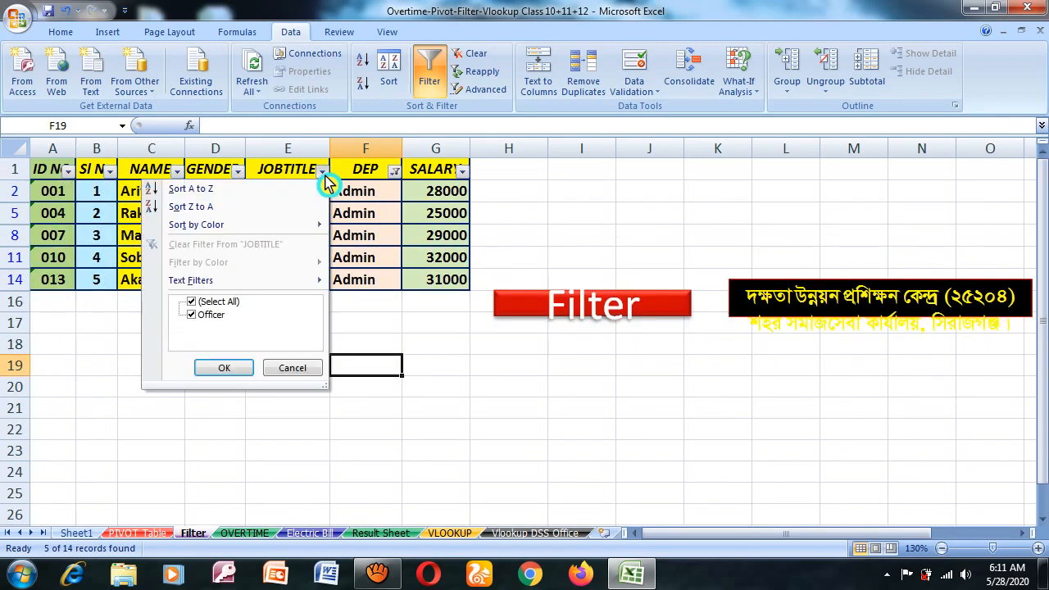
{"action": "left_click", "coordinate": [393, 171]}
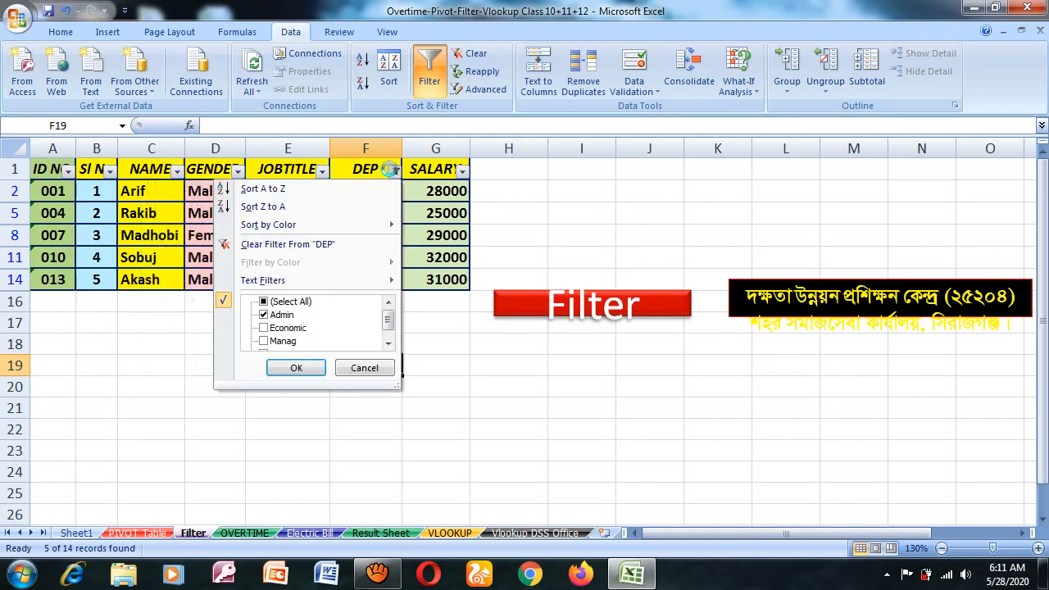
{"action": "left_click", "coordinate": [291, 302]}
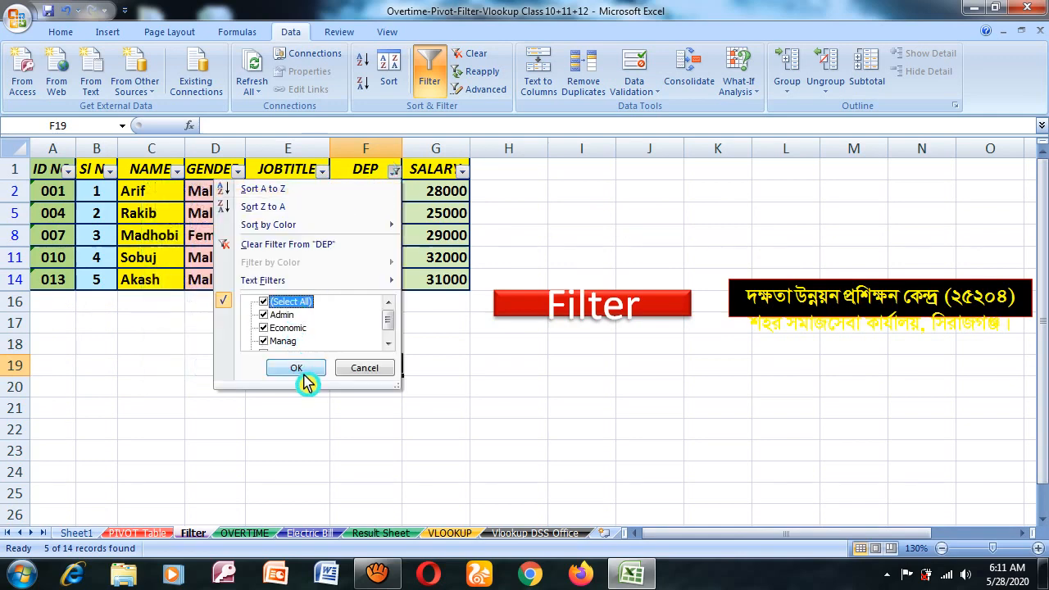
{"action": "left_click", "coordinate": [296, 369]}
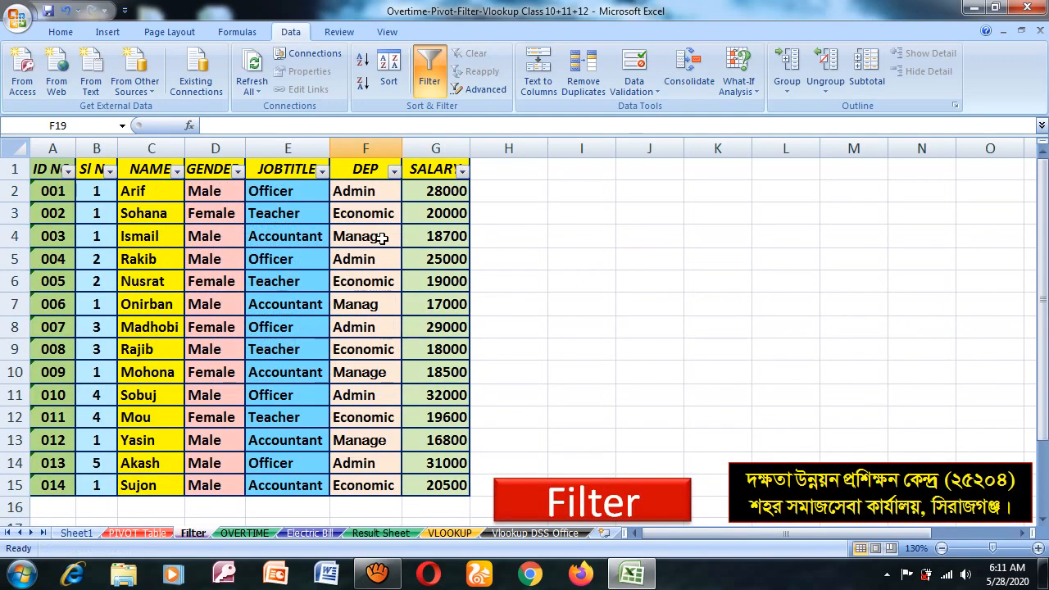
Step: Apply a number filter to the SALARY column to show only rows greater than 20000
{"action": "left_click", "coordinate": [53, 171]}
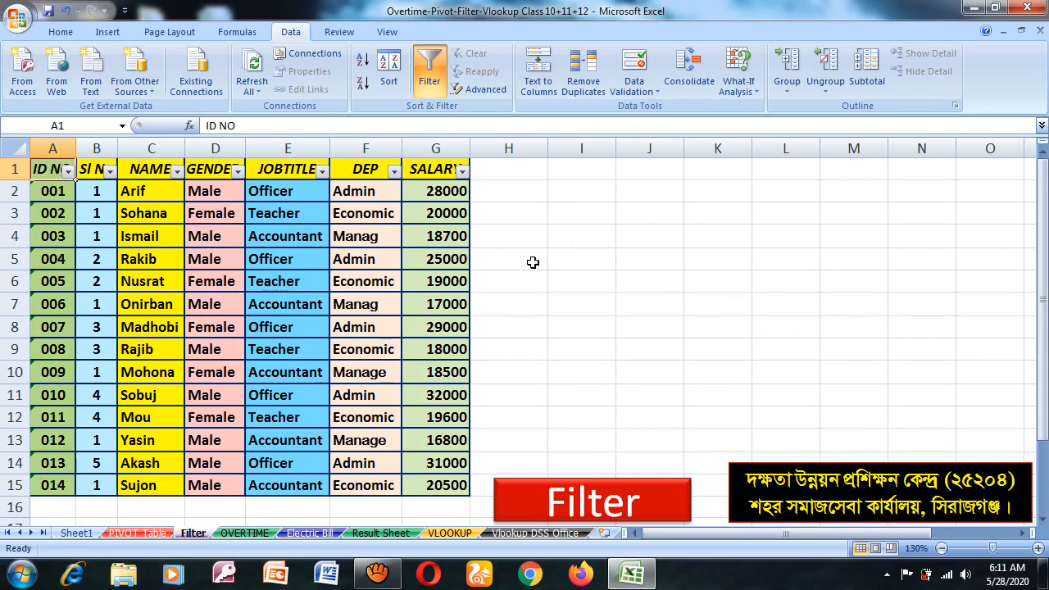
{"action": "left_click", "coordinate": [463, 172]}
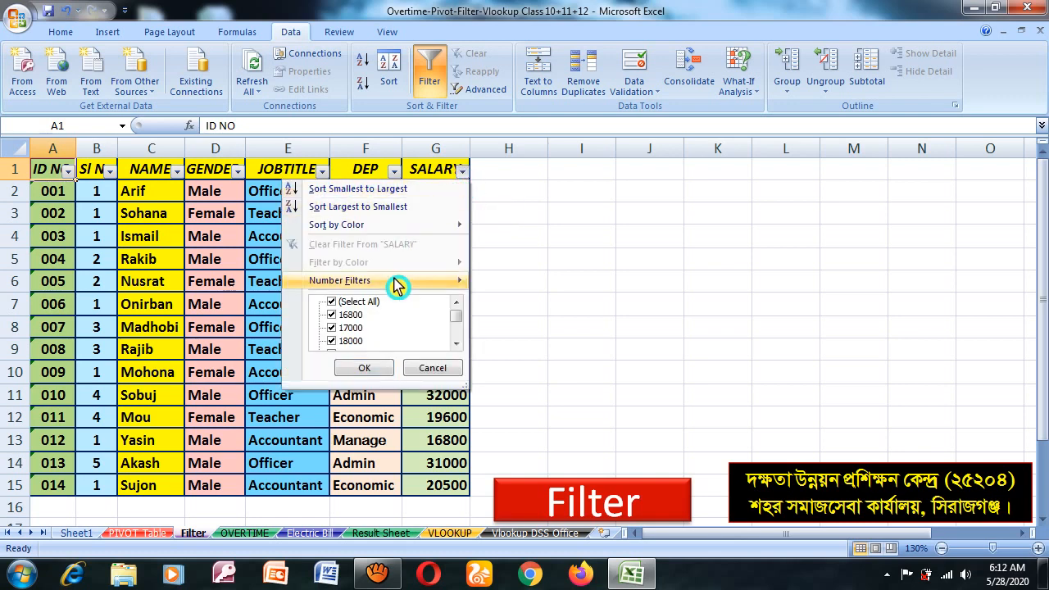
{"action": "left_click", "coordinate": [364, 285]}
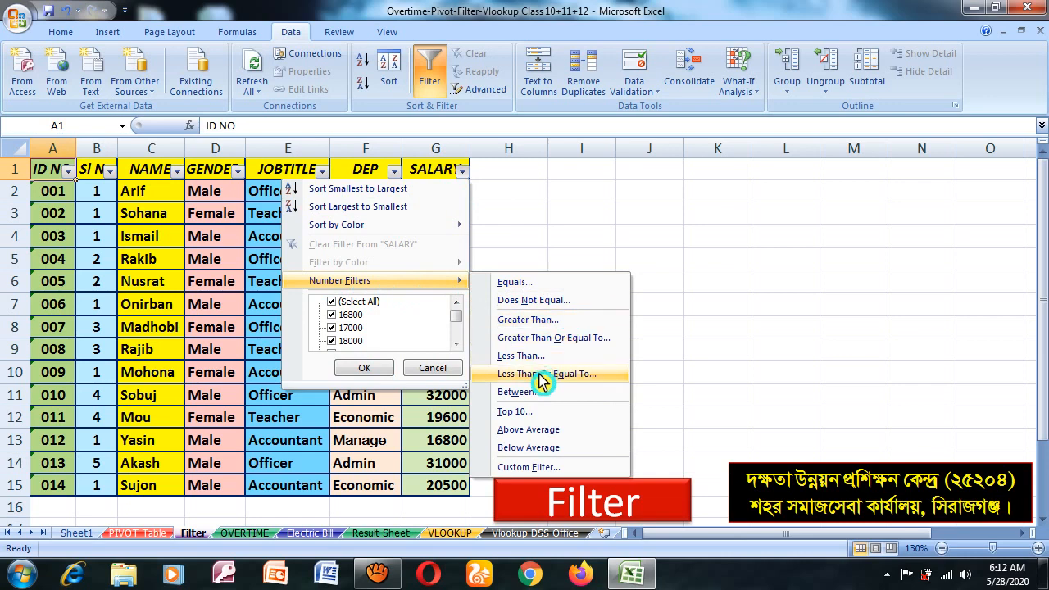
{"action": "left_click", "coordinate": [553, 324]}
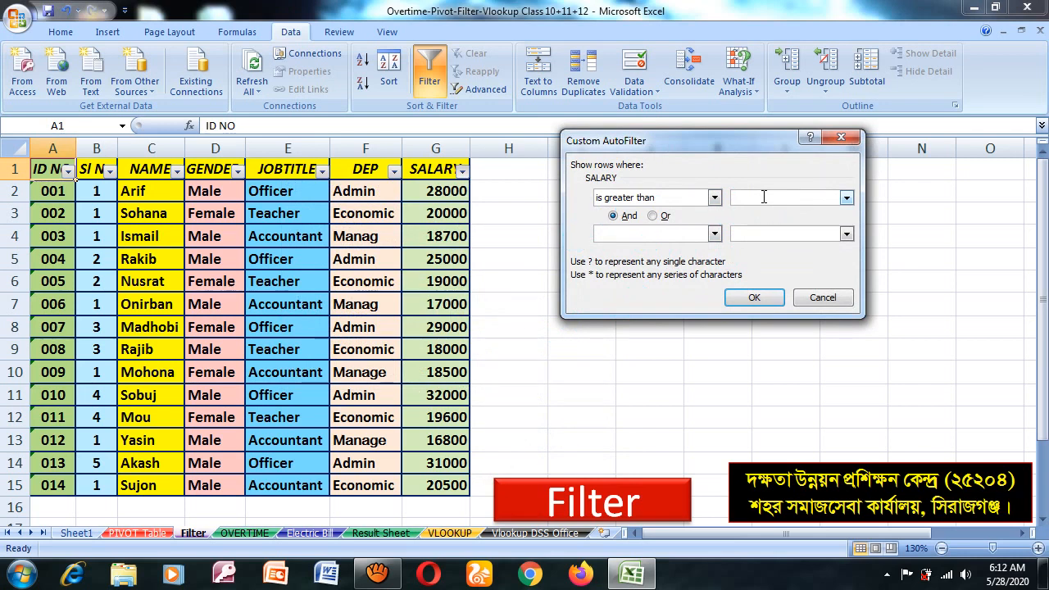
{"action": "type", "text": "20000"}
{"action": "left_click", "coordinate": [755, 297]}
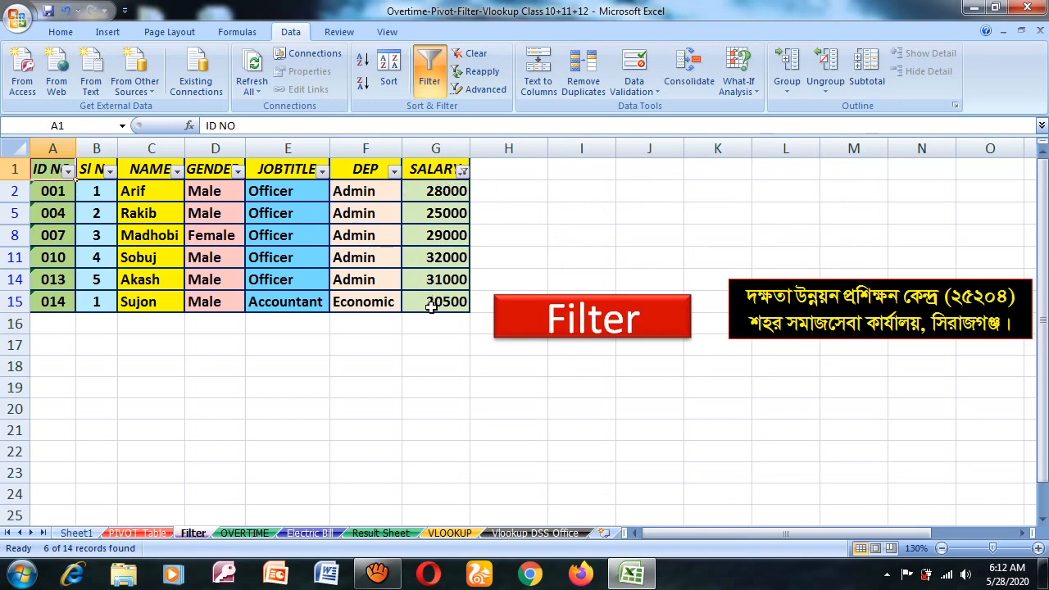
Step: Replace the SALARY number filter with one that shows only rows less than 19000
{"action": "left_click", "coordinate": [463, 172]}
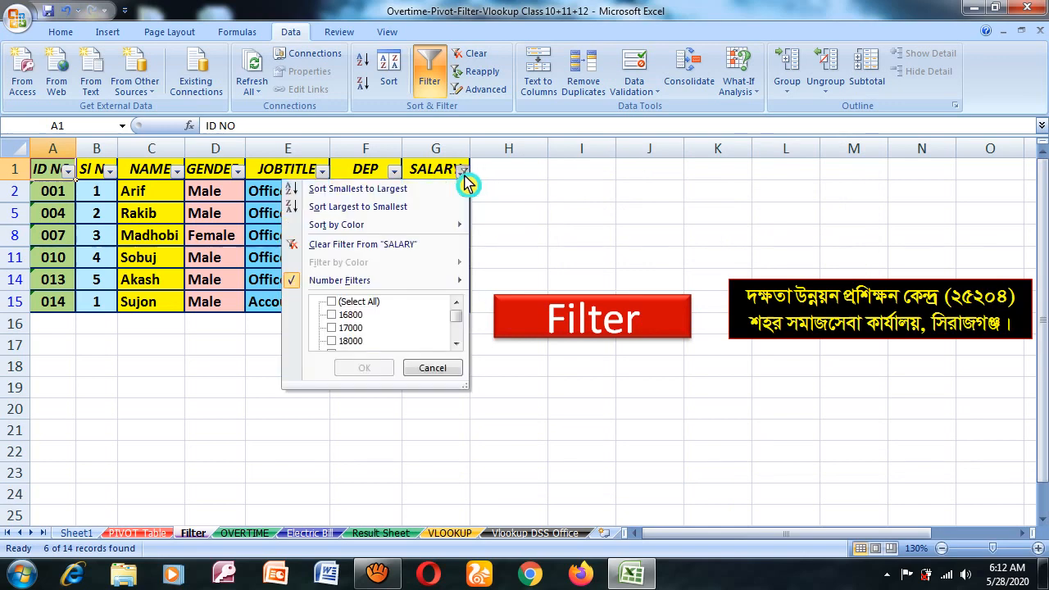
{"action": "mouse_move", "coordinate": [346, 281]}
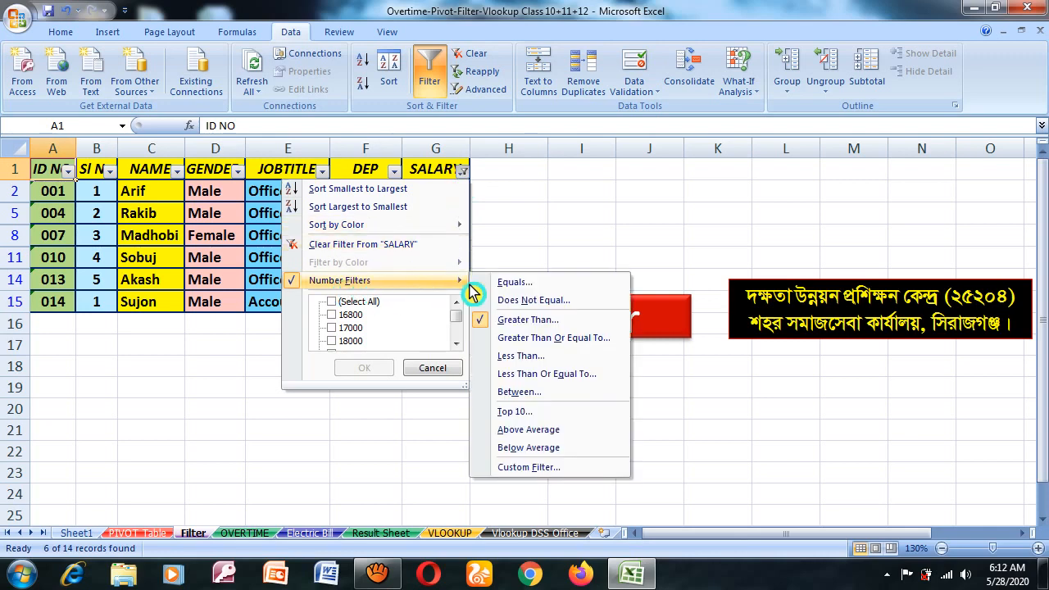
{"action": "left_click", "coordinate": [533, 360]}
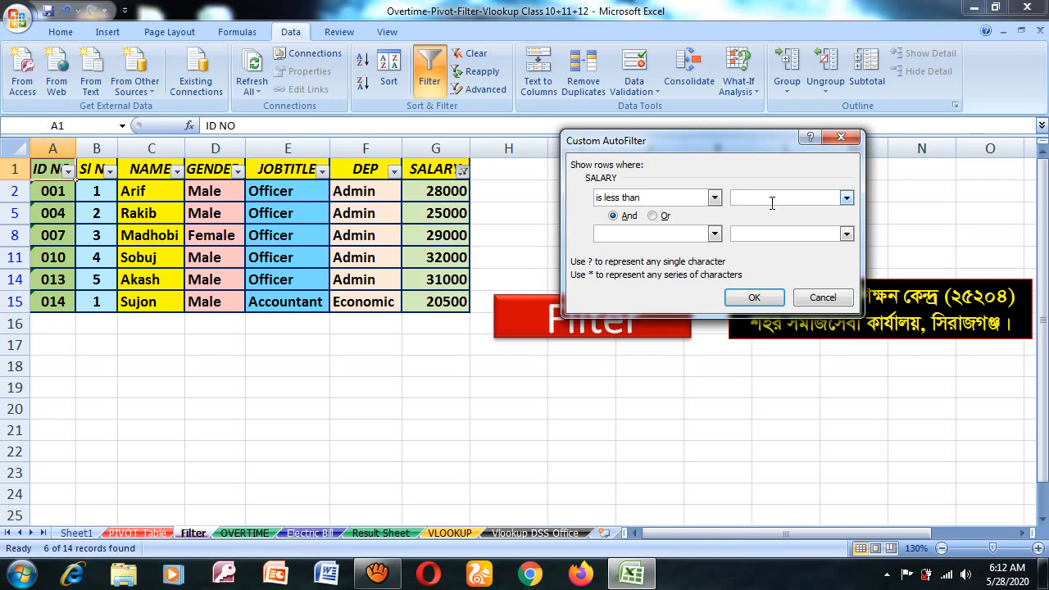
{"action": "type", "text": "19000"}
{"action": "left_click", "coordinate": [686, 198]}
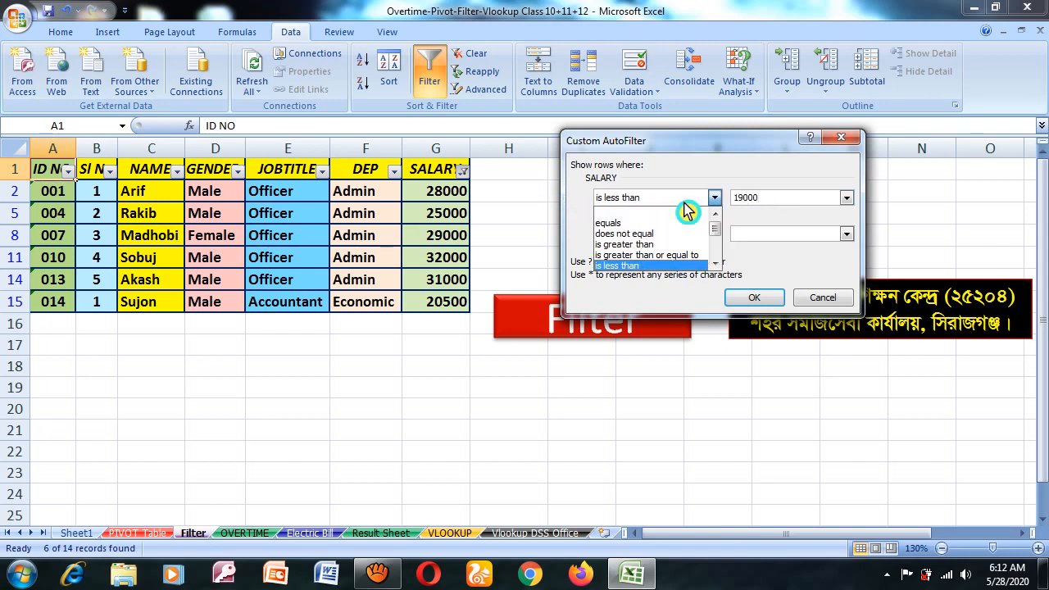
{"action": "left_click", "coordinate": [684, 199]}
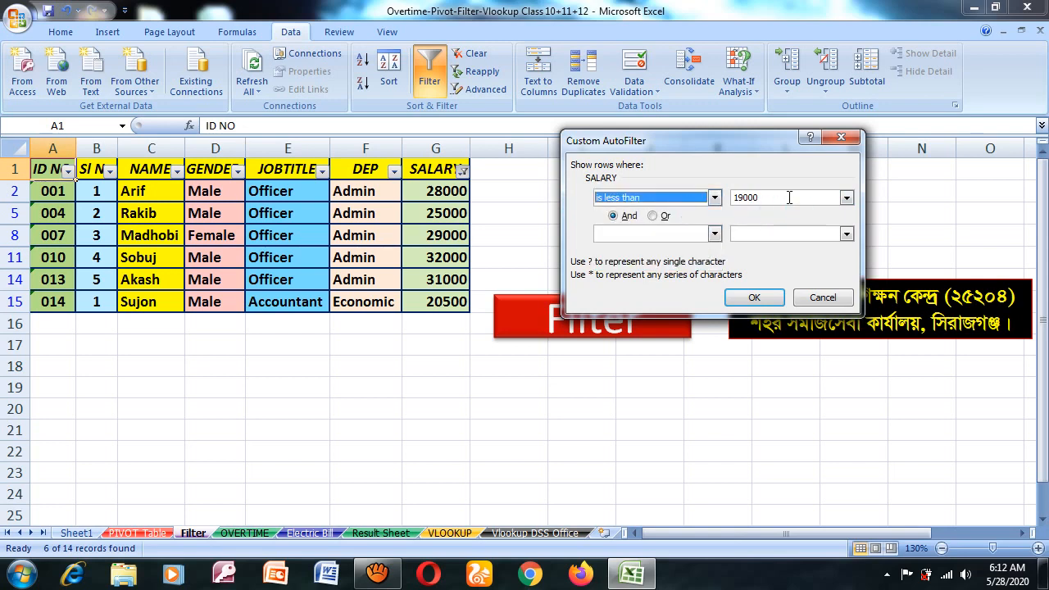
{"action": "left_click", "coordinate": [765, 297]}
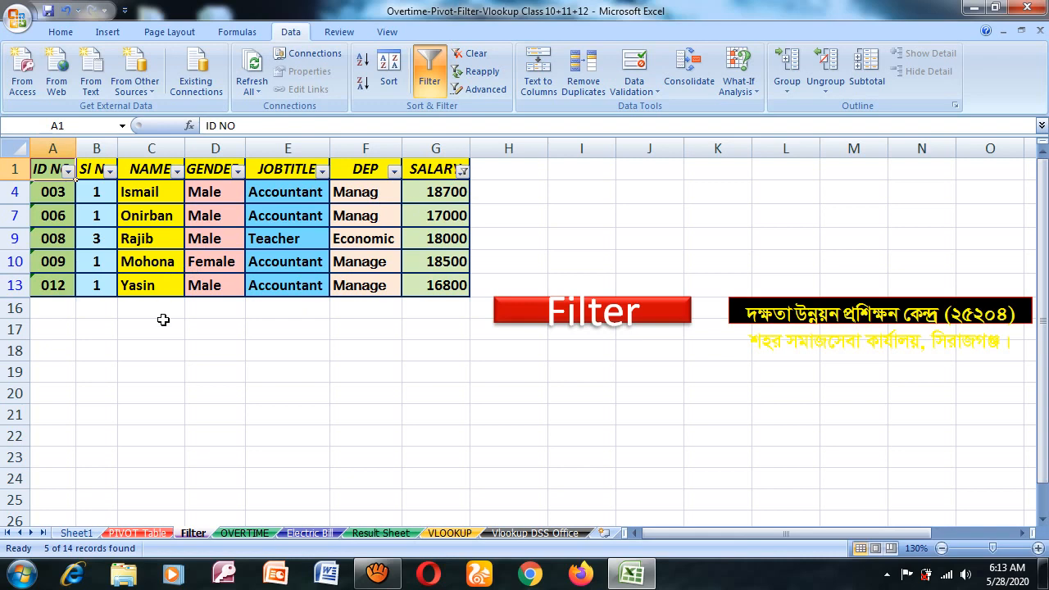
Step: Reselect all salaries in the SALARY filter to show every row again
{"action": "left_click", "coordinate": [462, 171]}
{"action": "left_click", "coordinate": [363, 306]}
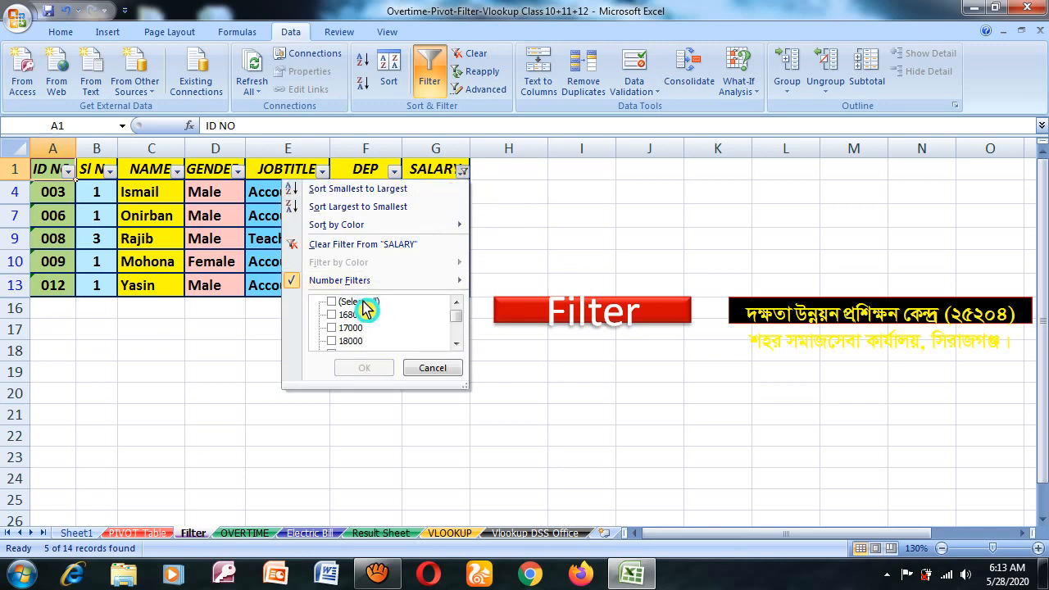
{"action": "left_click", "coordinate": [363, 306]}
{"action": "left_click", "coordinate": [365, 368]}
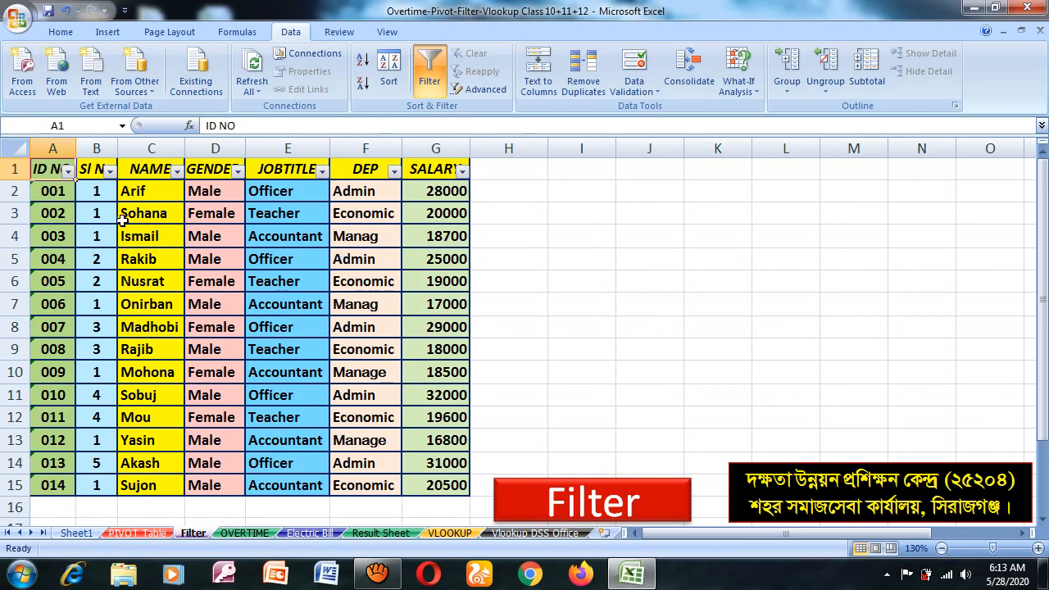
Step: Turn off filtering for the header row A1:G1 of the employee table
{"action": "left_click_drag", "start_coordinate": [46, 168], "coordinate": [464, 172]}
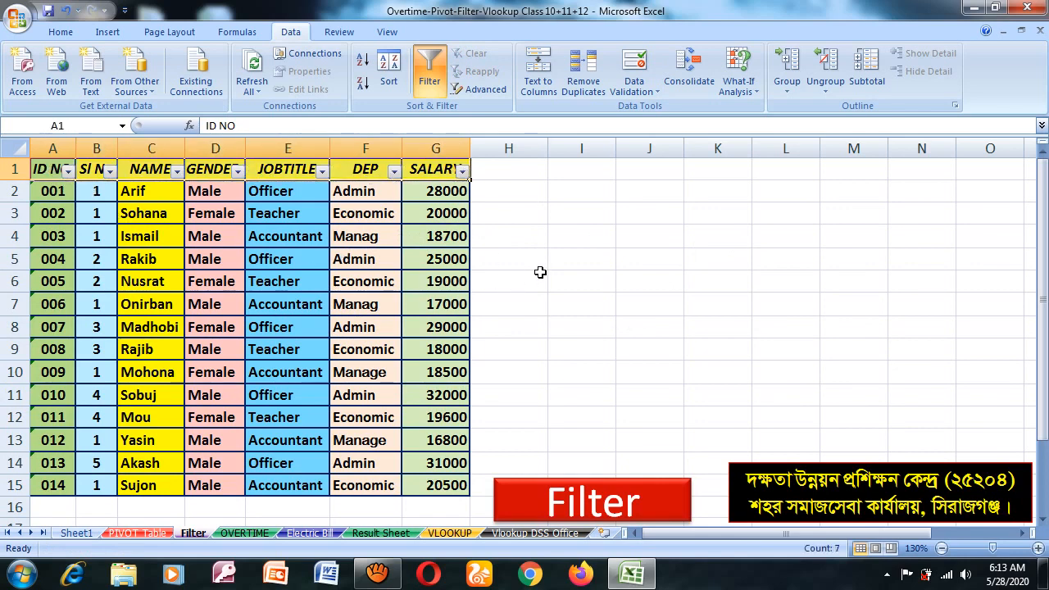
{"action": "left_click", "coordinate": [430, 86]}
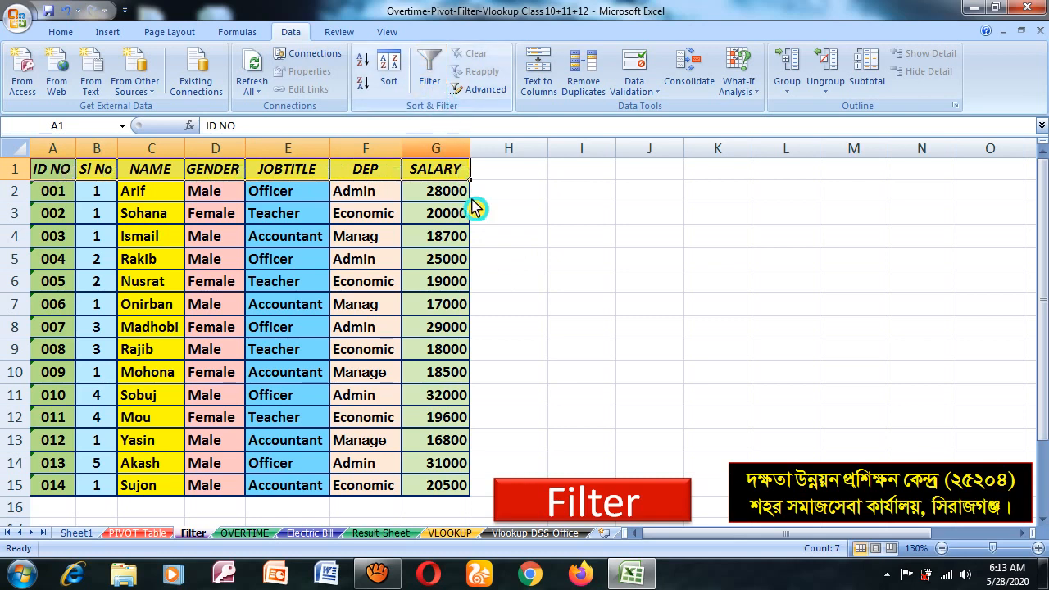
{"action": "left_click", "coordinate": [544, 295]}
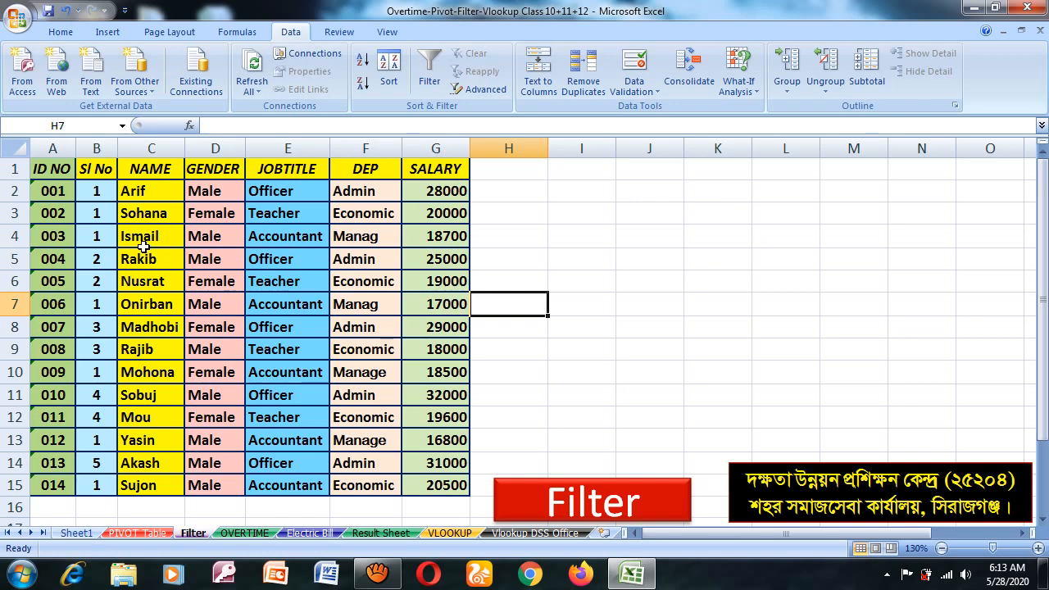
Step: Enter JOBTITLE in cell K1 and OFFICER in cell K2 as filter criteria beside the table
{"action": "left_click", "coordinate": [707, 172]}
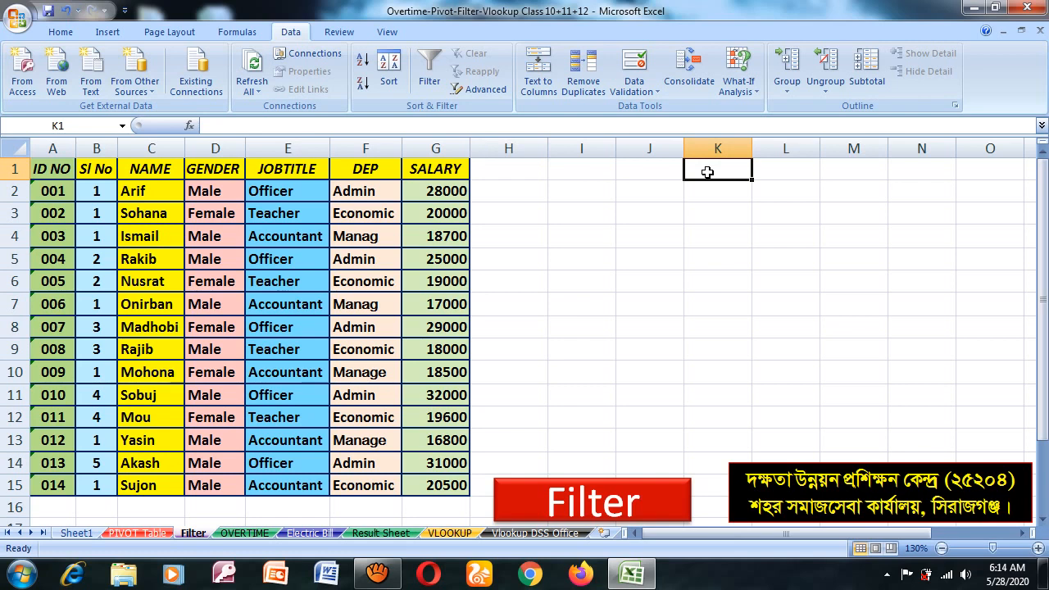
{"action": "type", "text": "JO"}
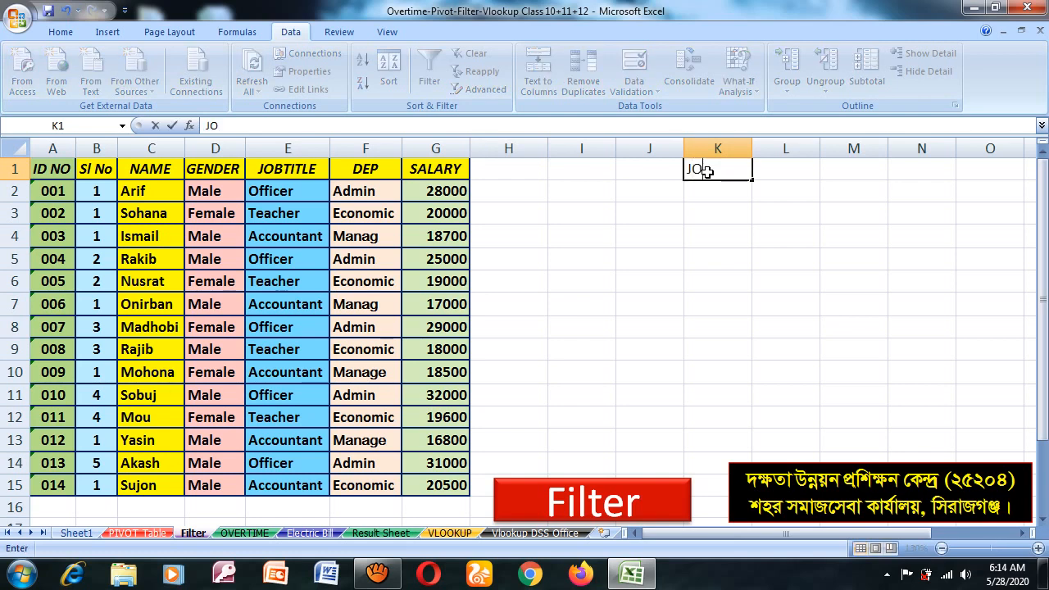
{"action": "type", "text": "BTITLE"}
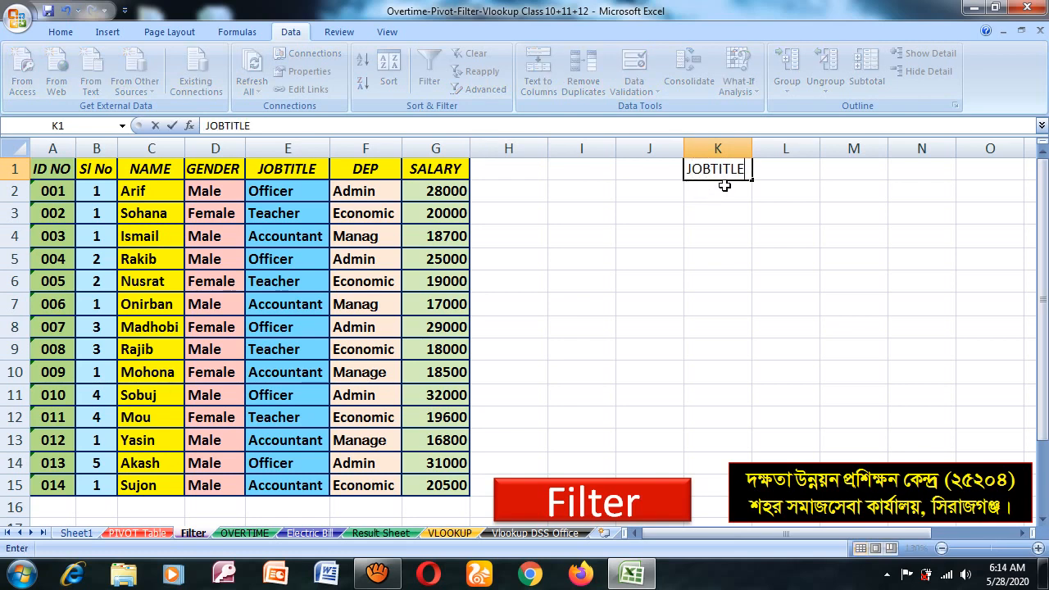
{"action": "left_click", "coordinate": [718, 194]}
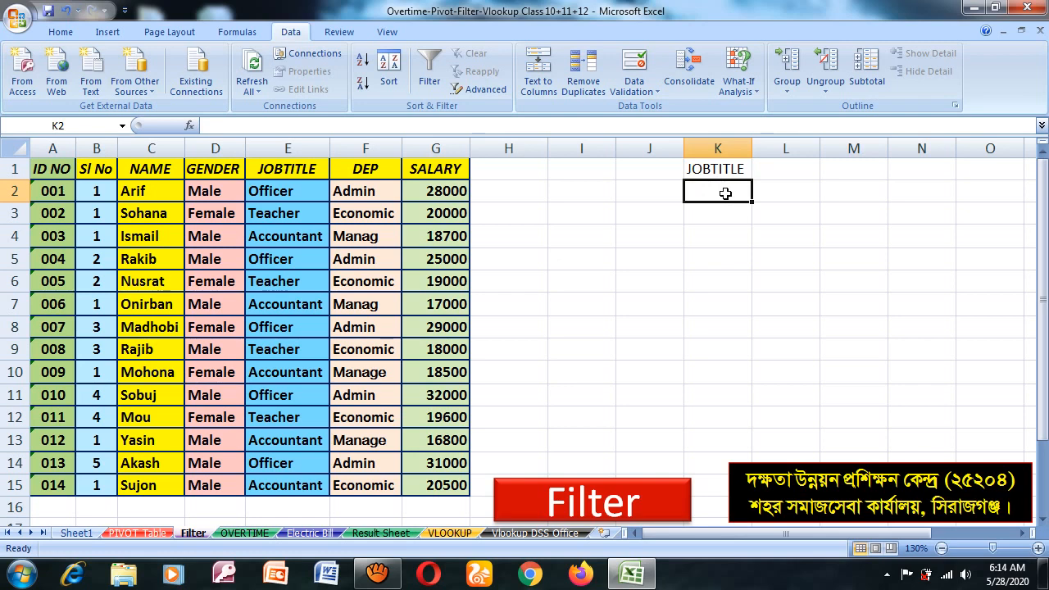
{"action": "type", "text": "OFFICER"}
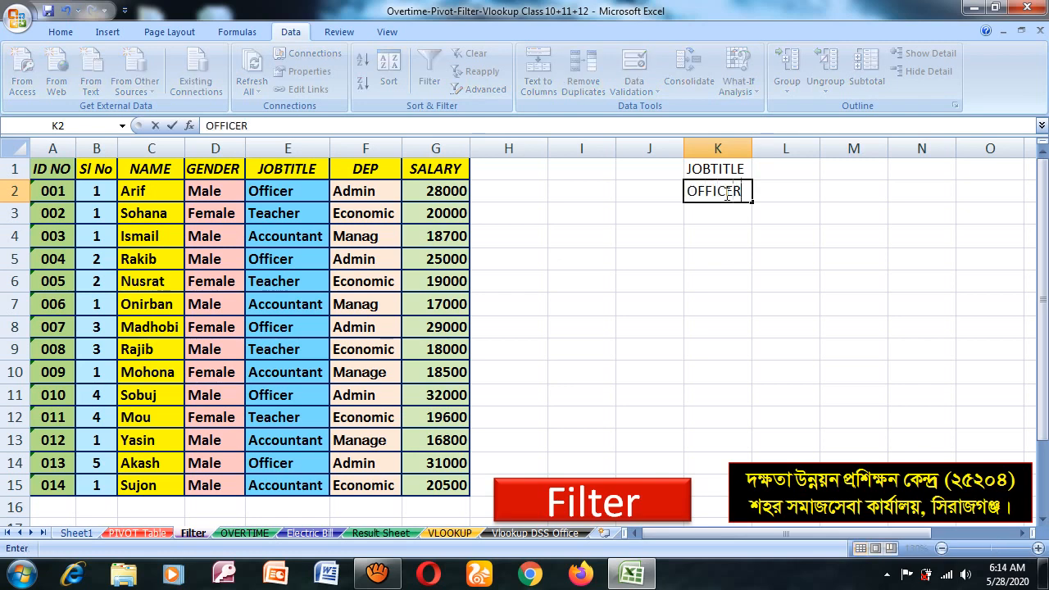
{"action": "left_click", "coordinate": [675, 285]}
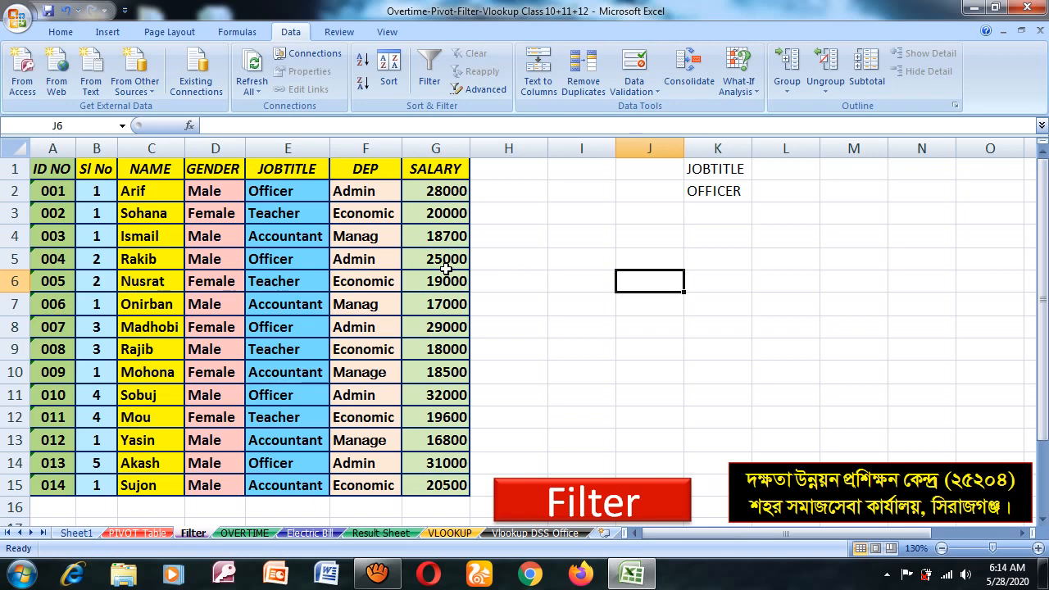
{"action": "left_click", "coordinate": [40, 168]}
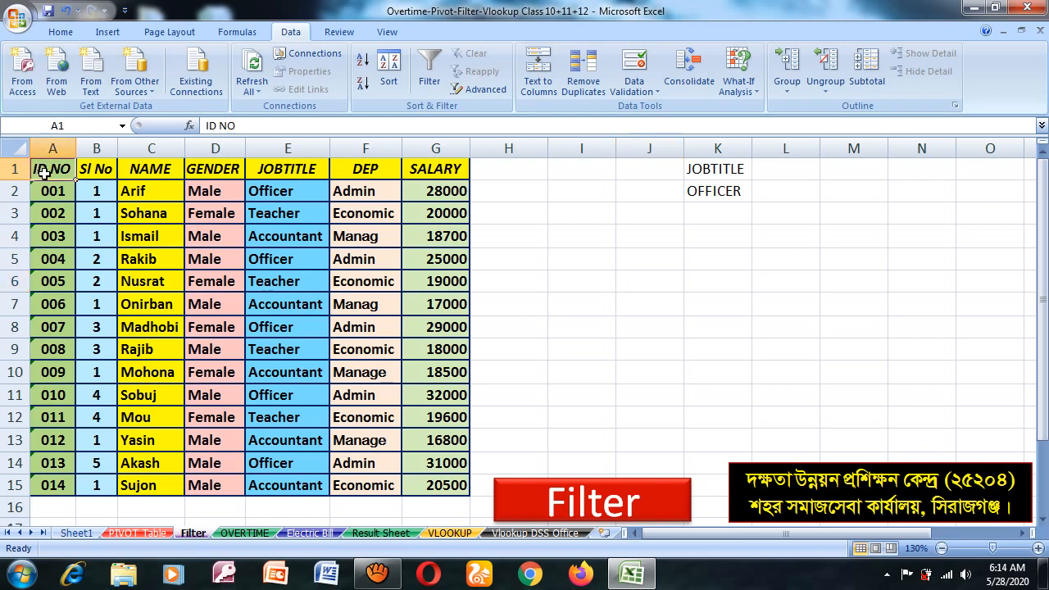
{"action": "left_click_drag", "start_coordinate": [45, 168], "coordinate": [444, 485]}
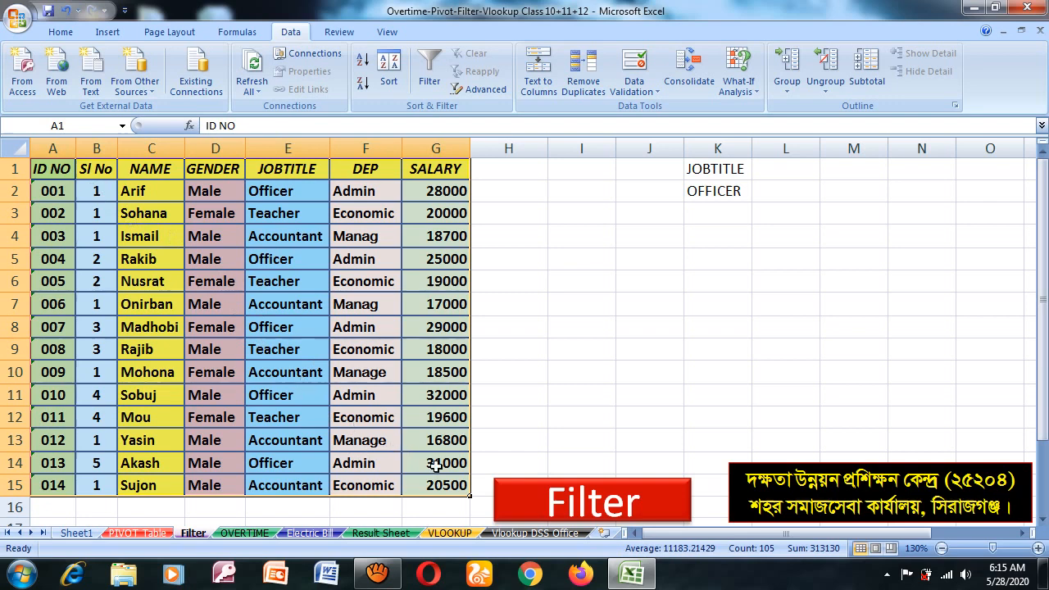
{"action": "left_click", "coordinate": [45, 169]}
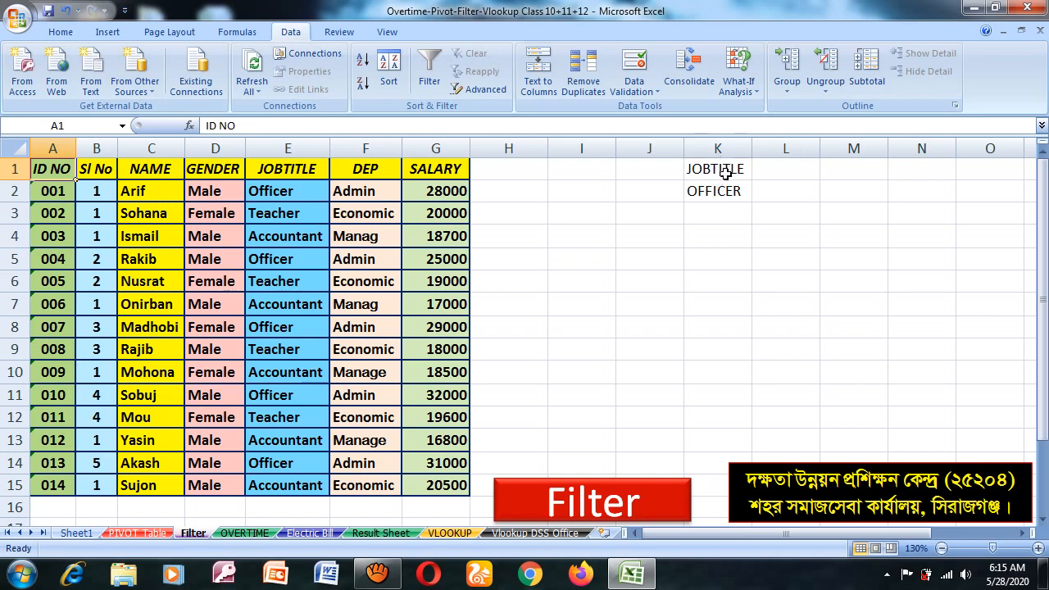
Step: Clear the typed criteria from cells K1:K2
{"action": "left_click_drag", "start_coordinate": [714, 168], "coordinate": [717, 191]}
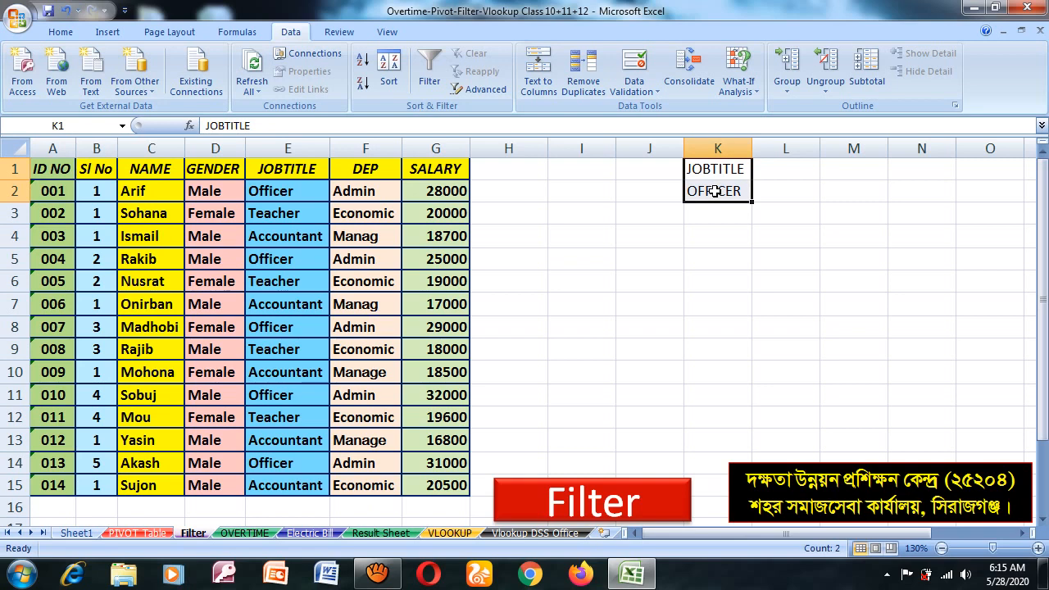
{"action": "key", "text": "Delete"}
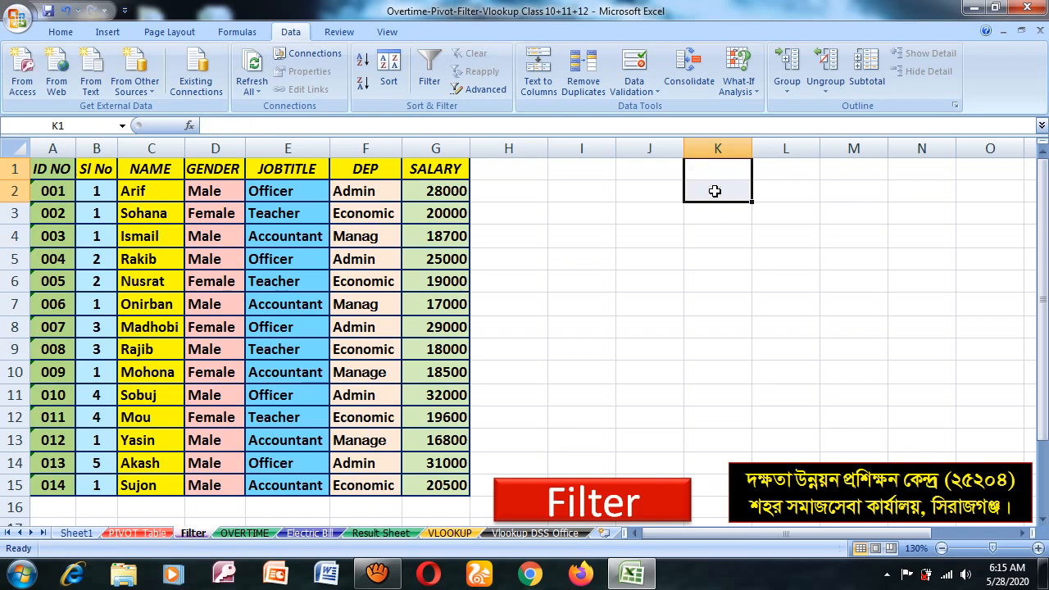
Step: Copy the JOBTITLE header from E1 to K1 and the Officer entry from E2 to K2 as filter criteria
{"action": "right_click", "coordinate": [288, 175]}
{"action": "left_click", "coordinate": [342, 207]}
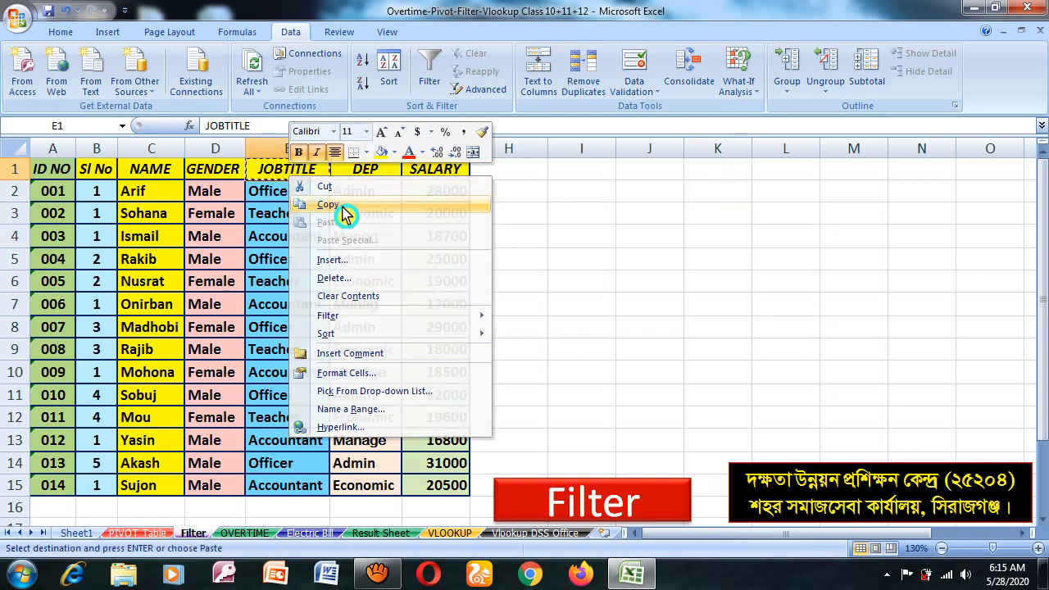
{"action": "right_click", "coordinate": [717, 168]}
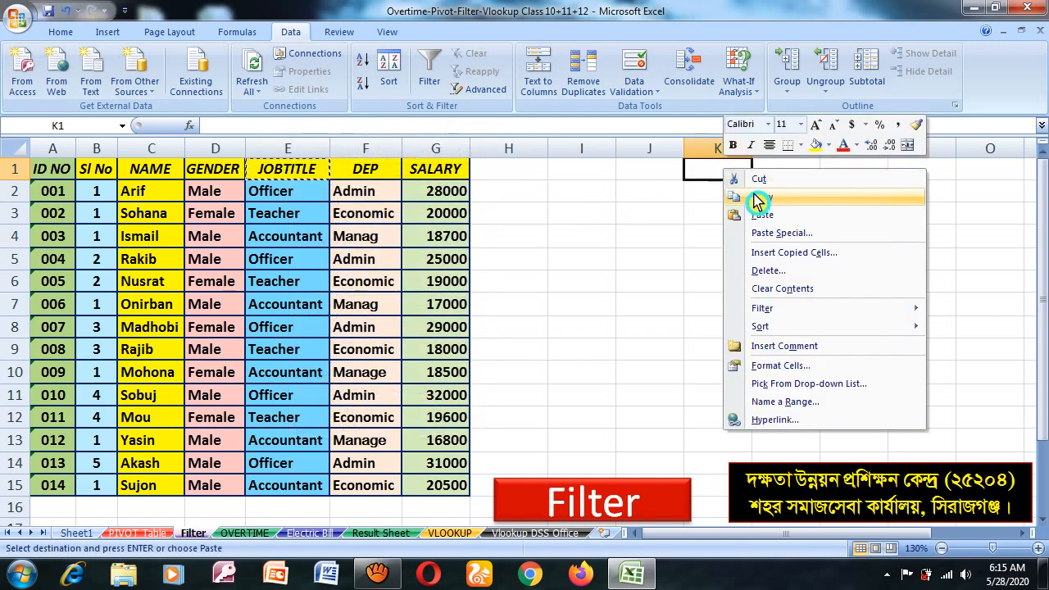
{"action": "left_click", "coordinate": [762, 215]}
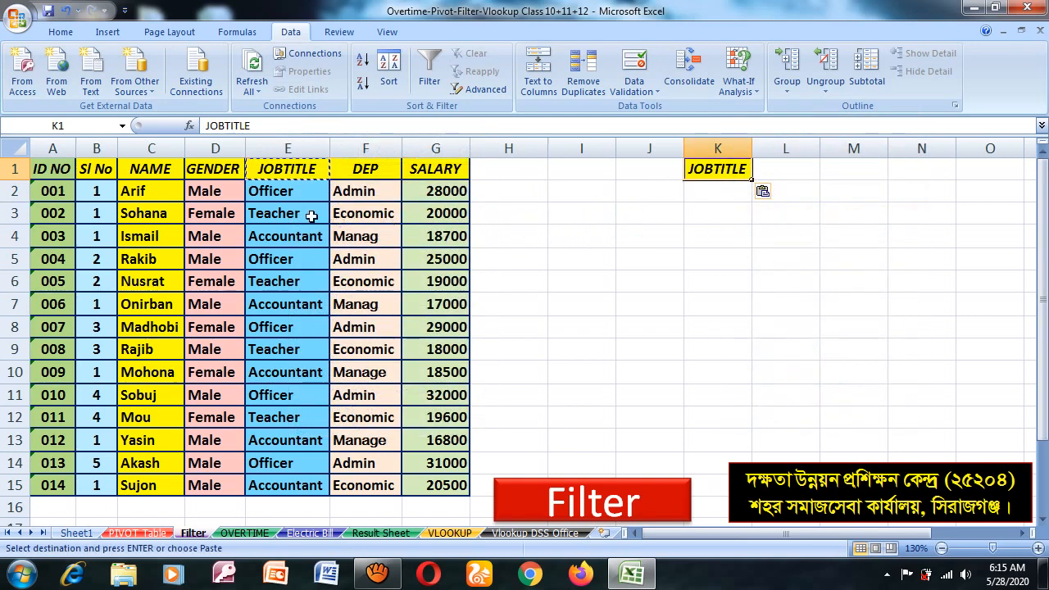
{"action": "left_click", "coordinate": [281, 192]}
{"action": "right_click", "coordinate": [281, 191]}
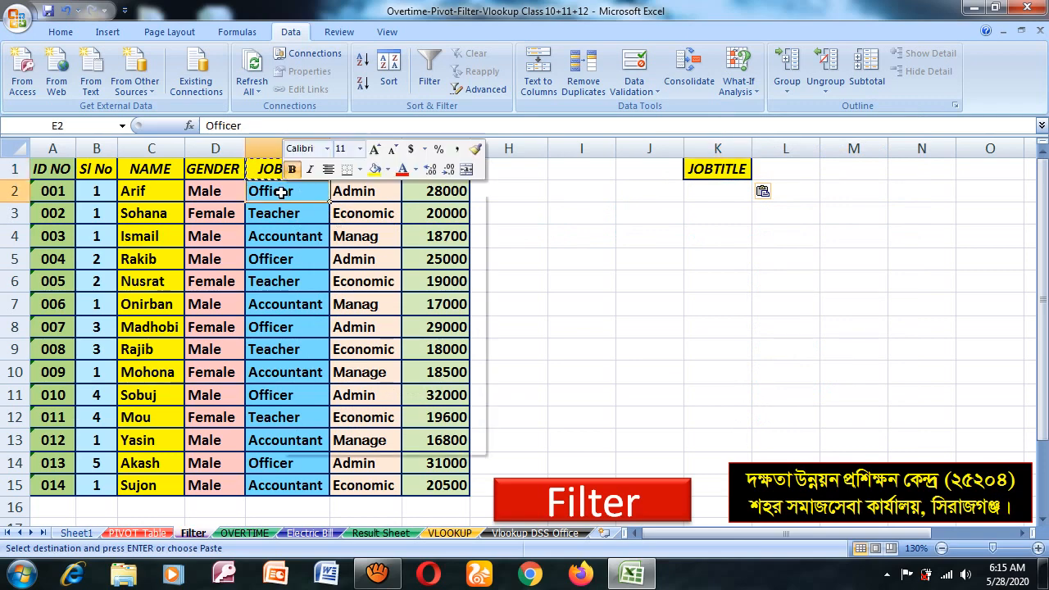
{"action": "left_click", "coordinate": [320, 223]}
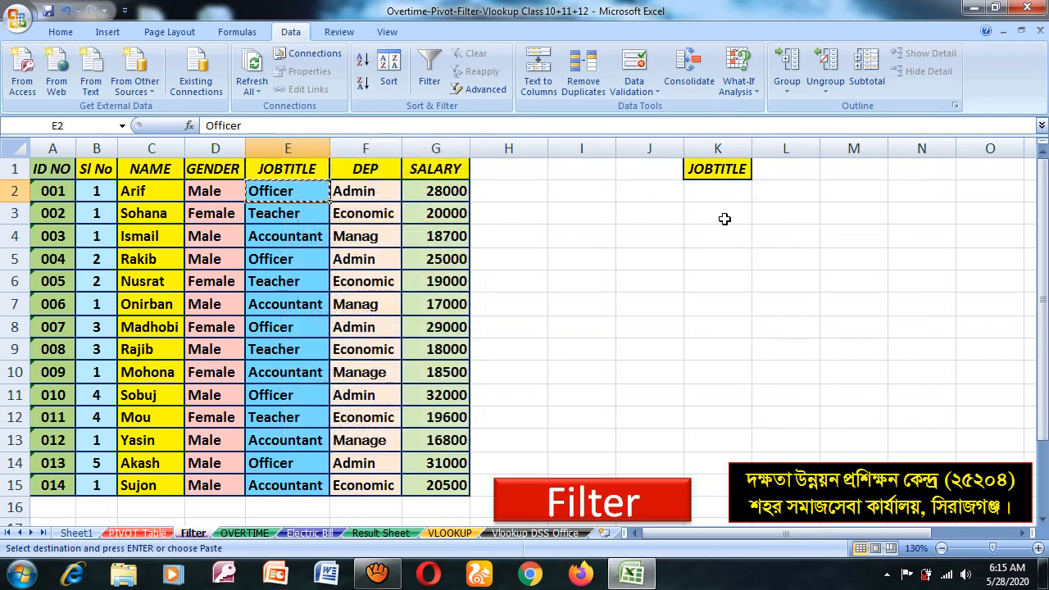
{"action": "right_click", "coordinate": [716, 194]}
{"action": "left_click", "coordinate": [696, 235]}
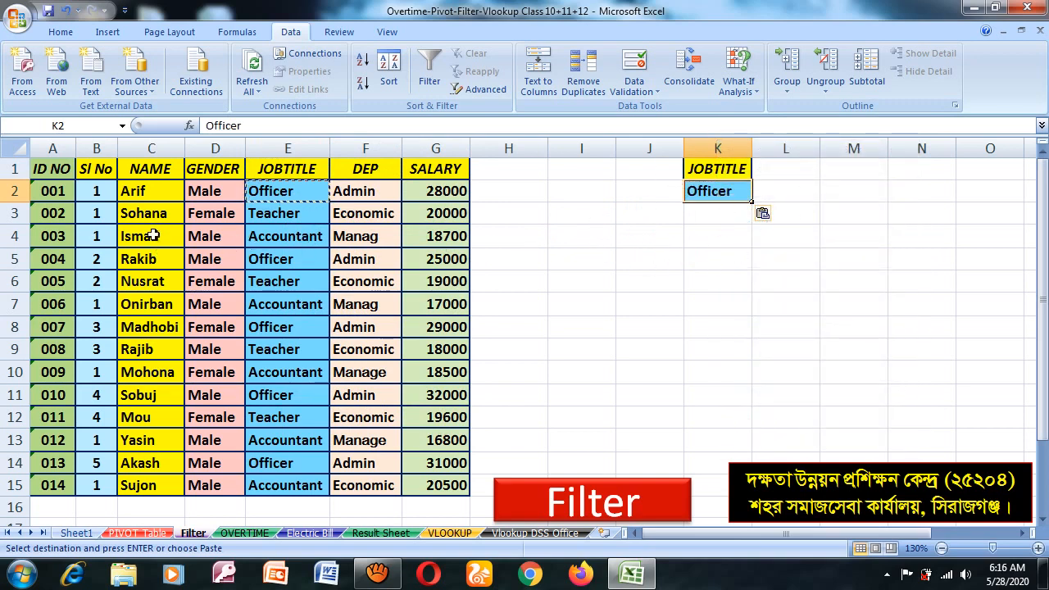
Step: Start an Advanced Filter on the employee table and set its list range to A1:G15
{"action": "left_click", "coordinate": [223, 258]}
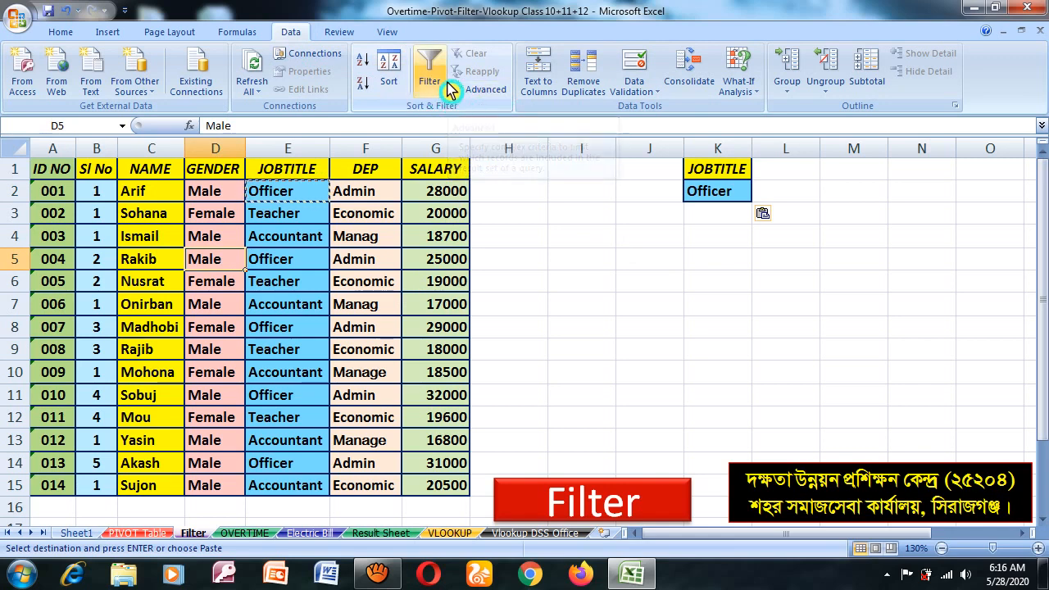
{"action": "left_click", "coordinate": [494, 98]}
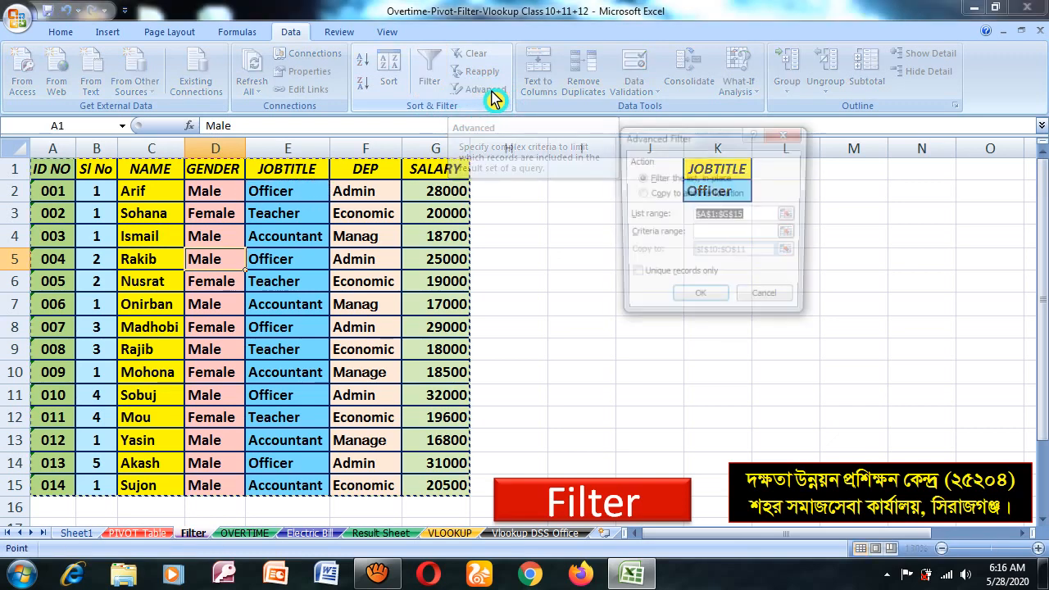
{"action": "left_click_drag", "start_coordinate": [732, 147], "coordinate": [660, 239]}
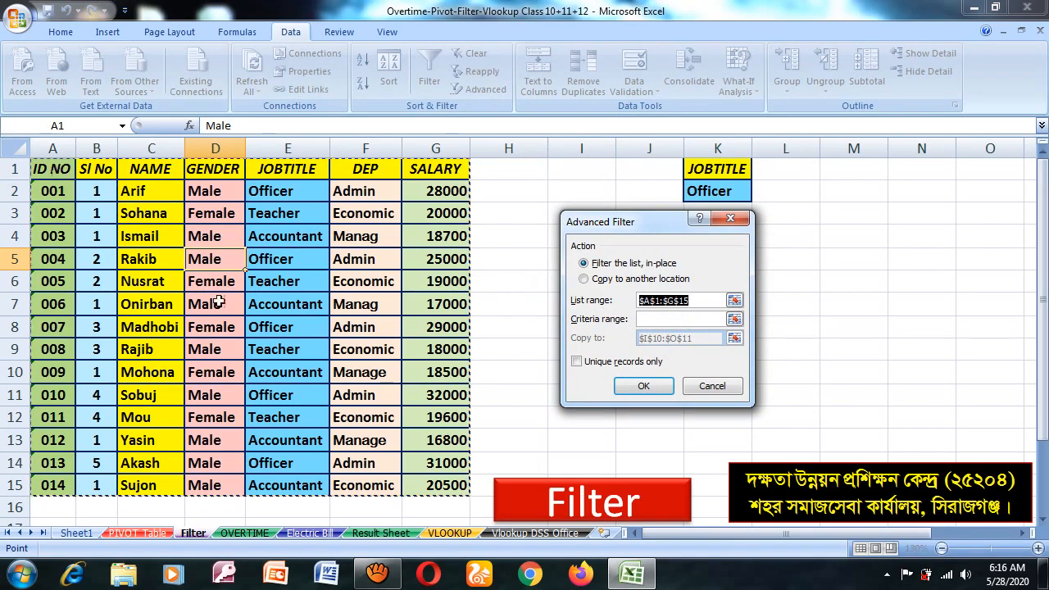
{"action": "left_click", "coordinate": [660, 300]}
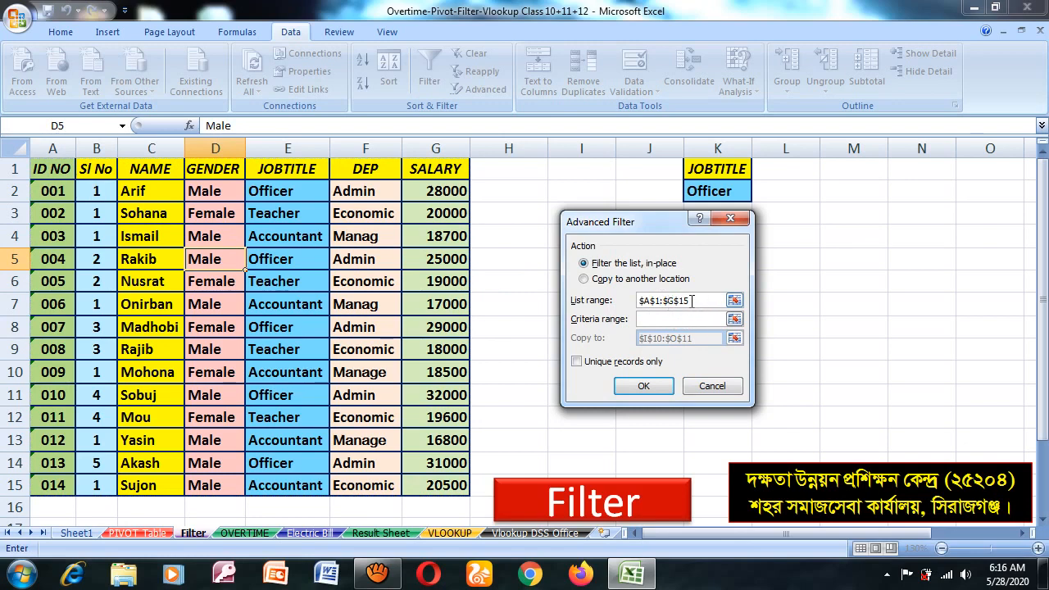
{"action": "left_click_drag", "start_coordinate": [692, 300], "coordinate": [638, 315]}
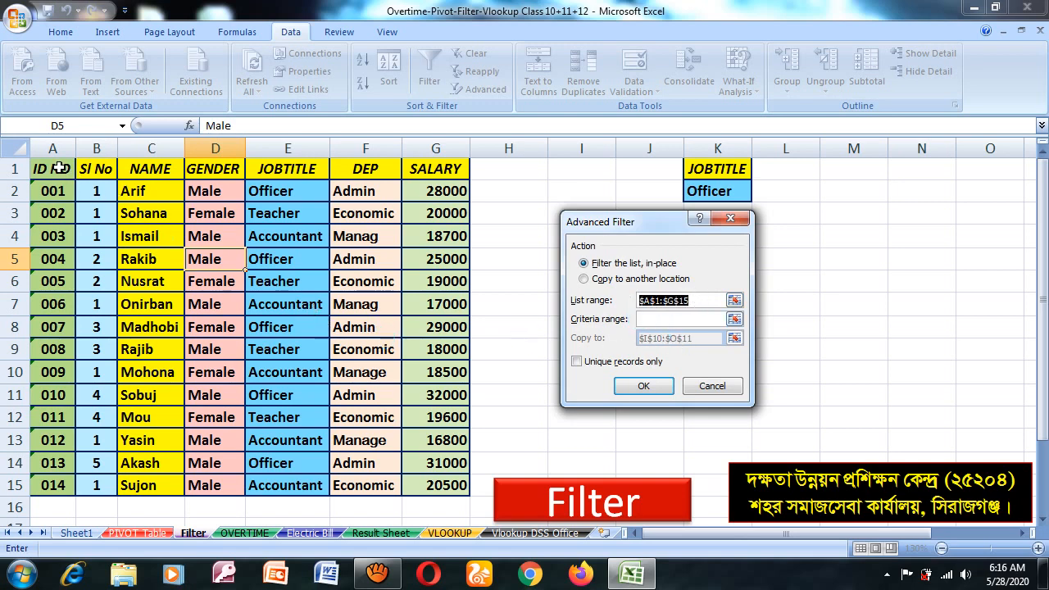
{"action": "left_click_drag", "start_coordinate": [57, 167], "coordinate": [418, 485]}
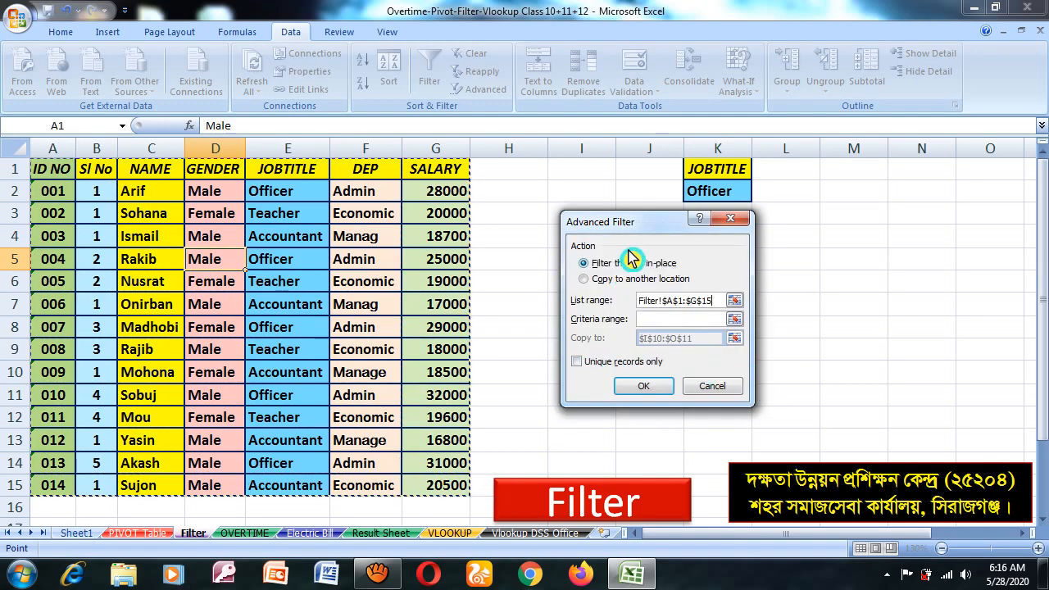
Step: Set the criteria range of the Advanced Filter to K1:K2
{"action": "left_click_drag", "start_coordinate": [637, 230], "coordinate": [854, 114]}
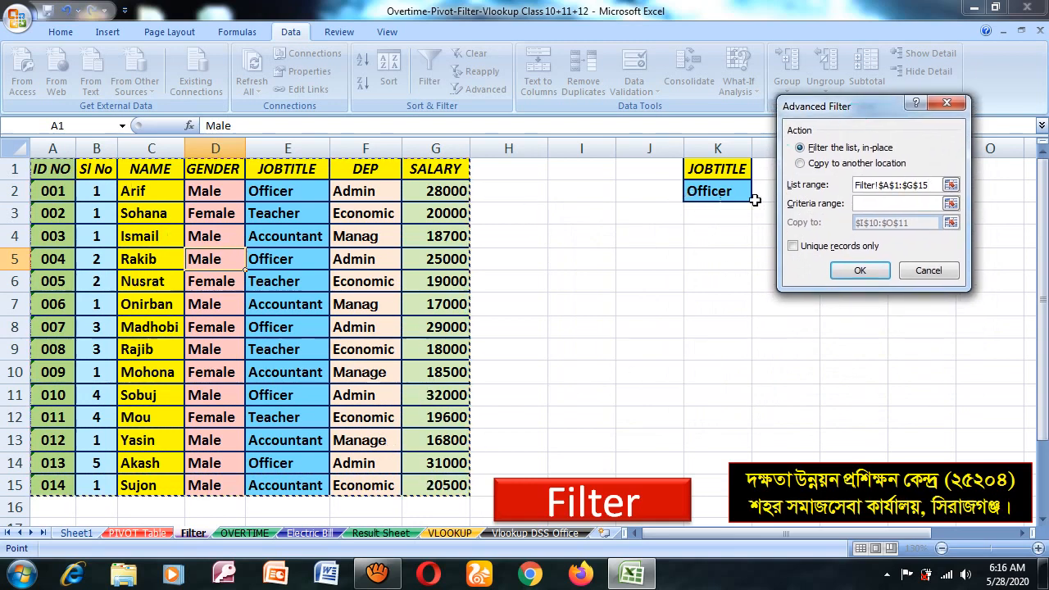
{"action": "left_click_drag", "start_coordinate": [873, 115], "coordinate": [895, 84]}
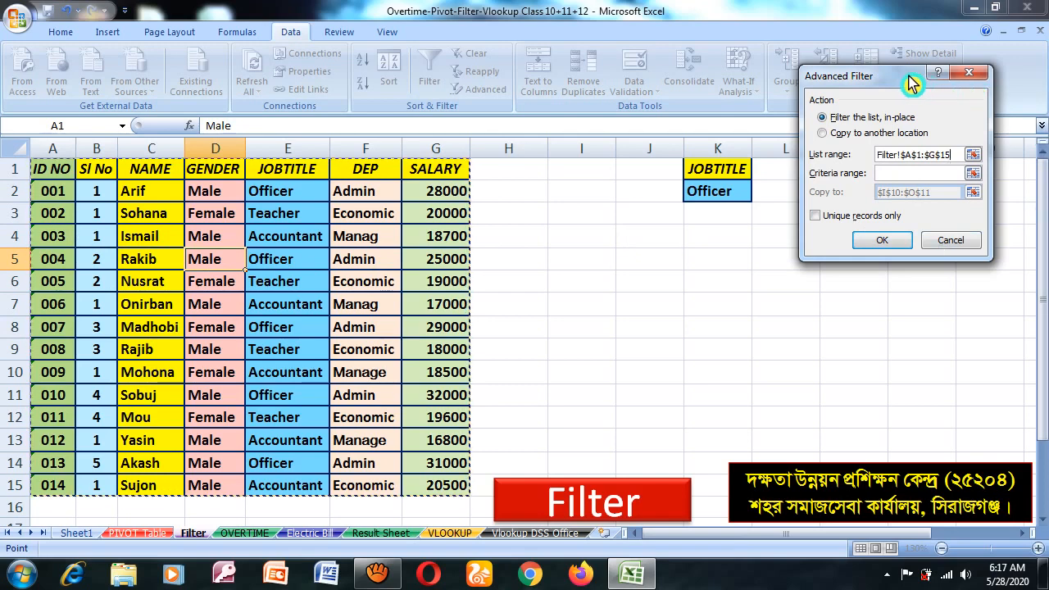
{"action": "left_click_drag", "start_coordinate": [912, 84], "coordinate": [906, 201]}
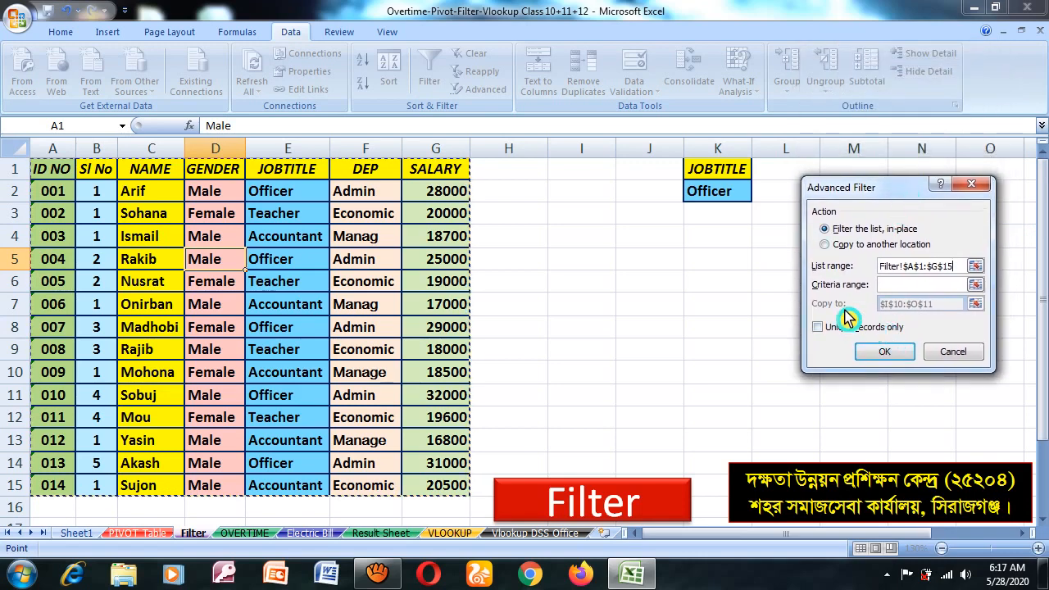
{"action": "left_click", "coordinate": [903, 283]}
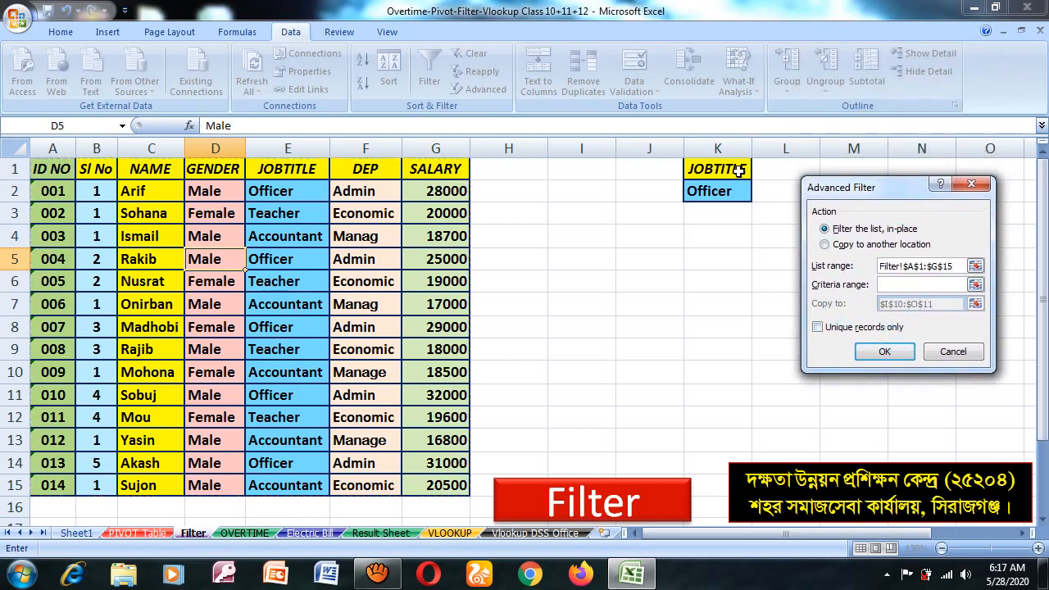
{"action": "left_click_drag", "start_coordinate": [896, 190], "coordinate": [928, 184]}
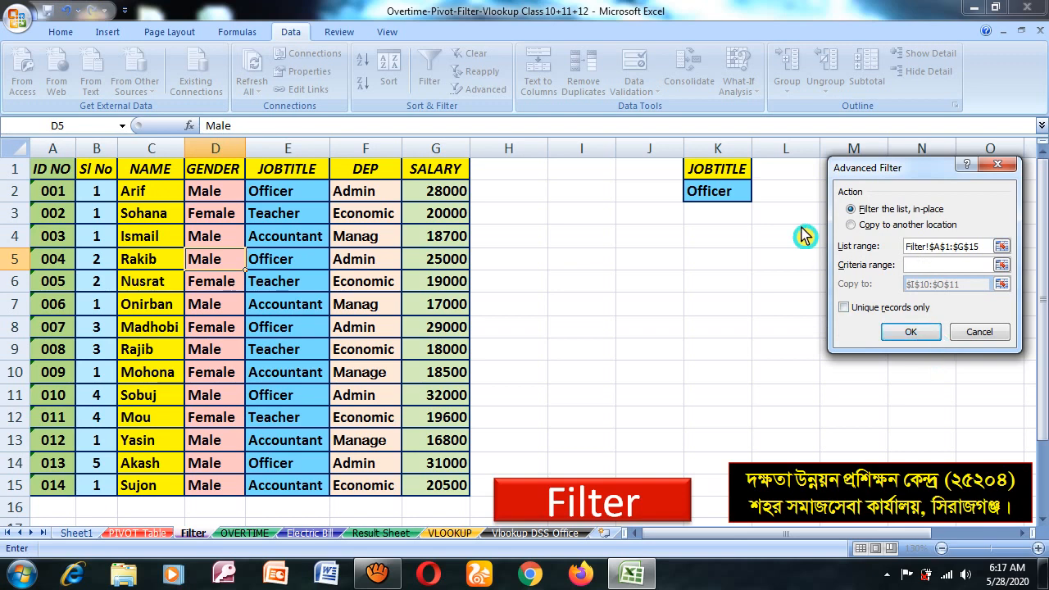
{"action": "left_click_drag", "start_coordinate": [725, 170], "coordinate": [726, 194]}
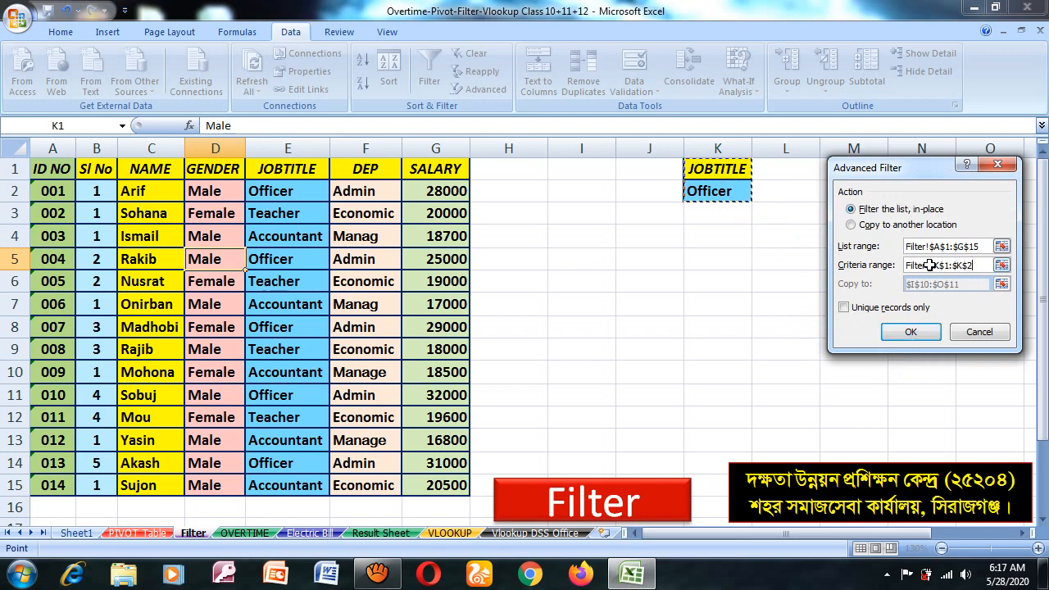
Step: Have the Advanced Filter copy its results to another location, I4:O11, and run it
{"action": "left_click_drag", "start_coordinate": [893, 169], "coordinate": [473, 222]}
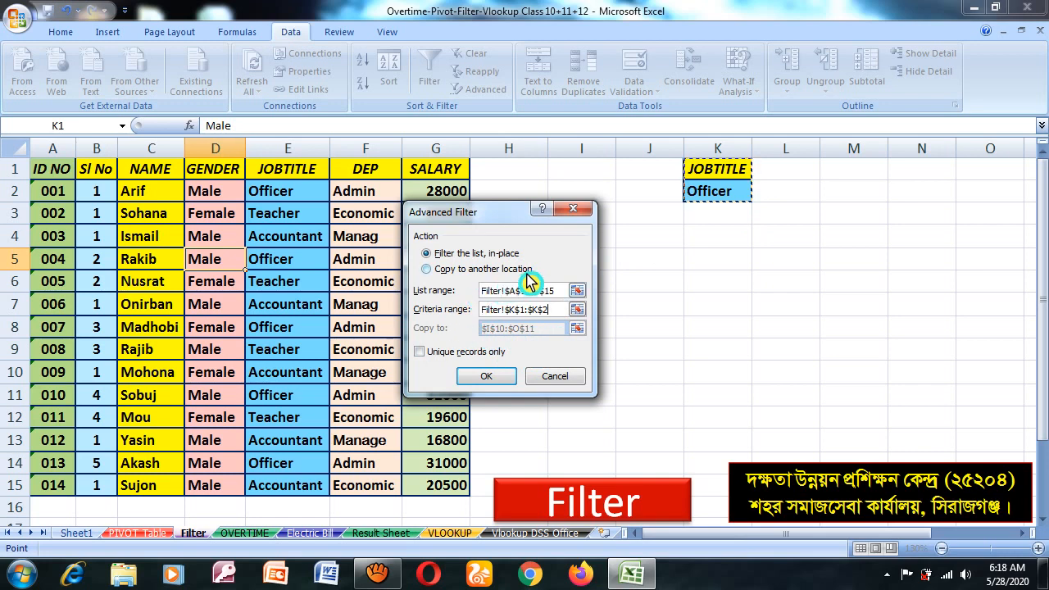
{"action": "left_click", "coordinate": [449, 270]}
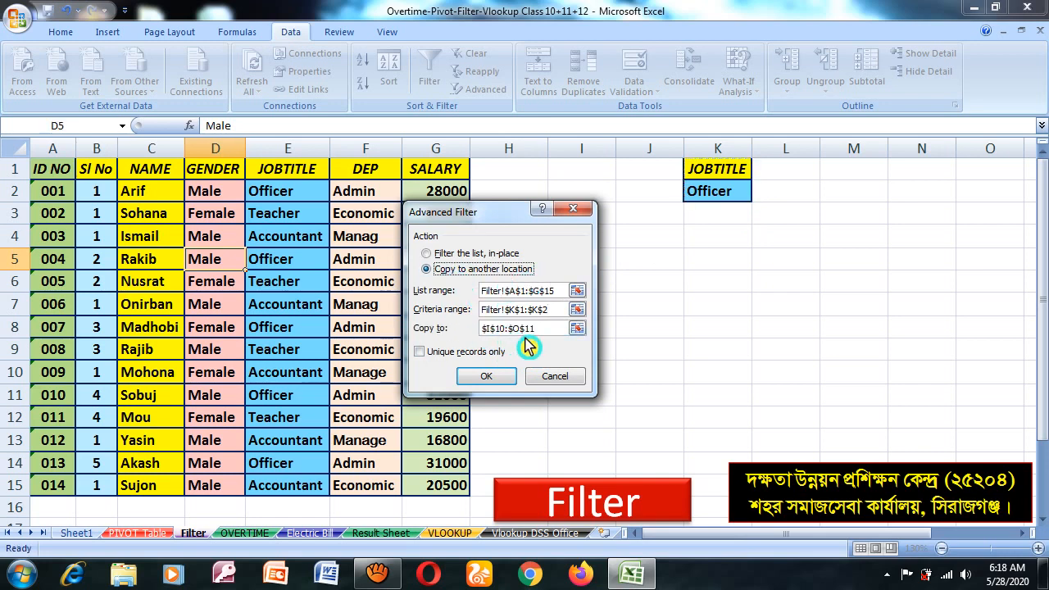
{"action": "left_click_drag", "start_coordinate": [539, 329], "coordinate": [412, 327]}
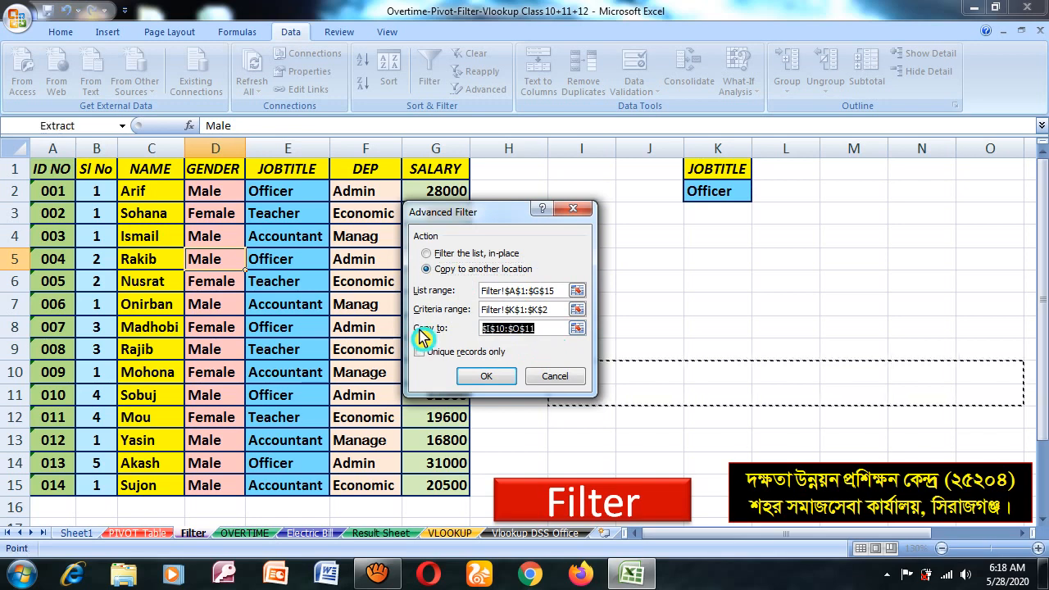
{"action": "key", "text": "BackSpace"}
{"action": "left_click_drag", "start_coordinate": [491, 212], "coordinate": [212, 226]}
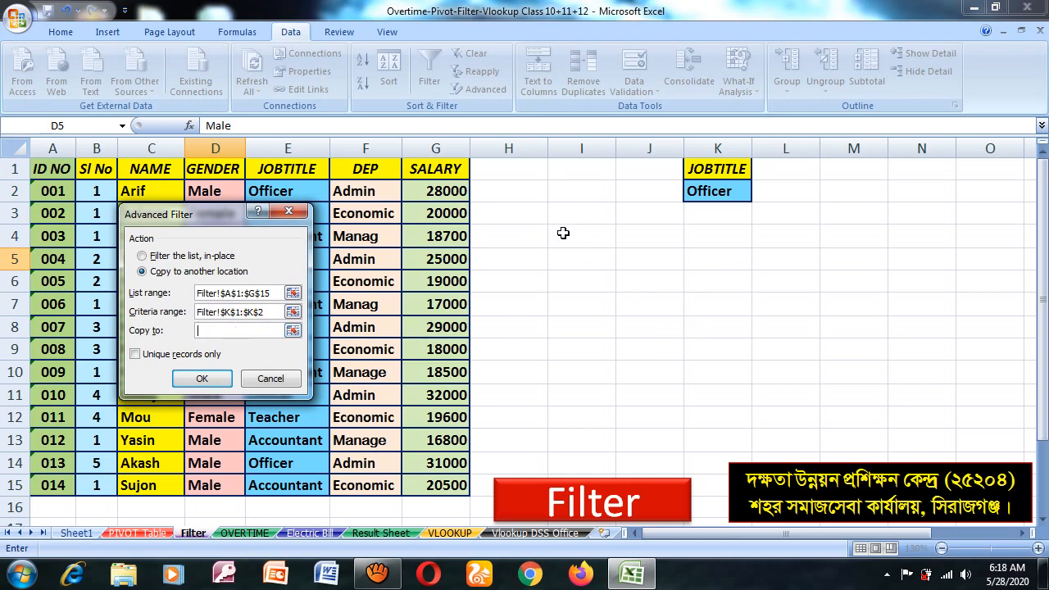
{"action": "left_click_drag", "start_coordinate": [564, 233], "coordinate": [794, 243]}
{"action": "left_click_drag", "start_coordinate": [851, 241], "coordinate": [1008, 403]}
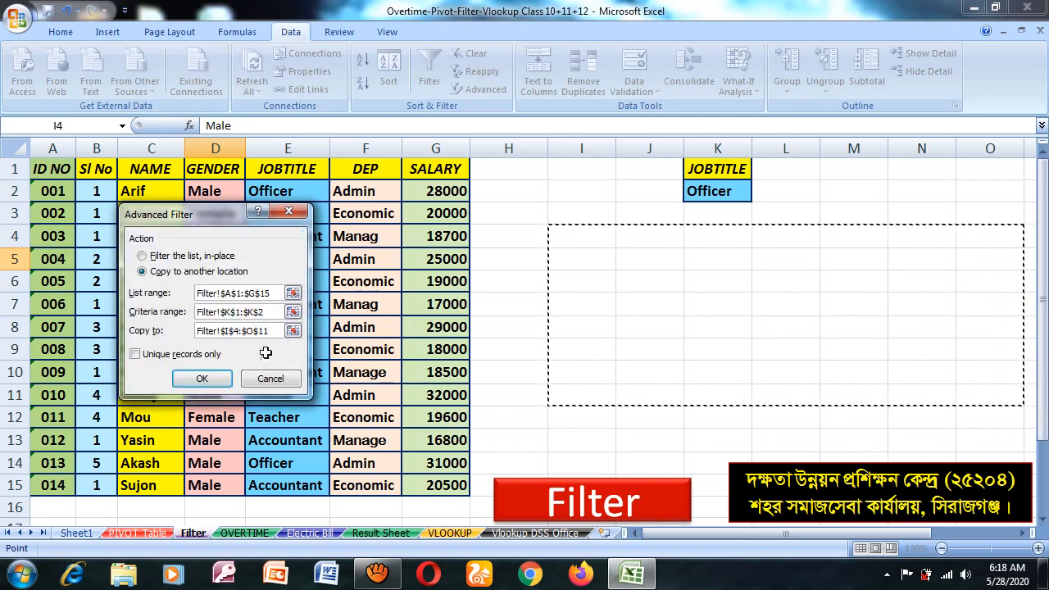
{"action": "left_click", "coordinate": [206, 376]}
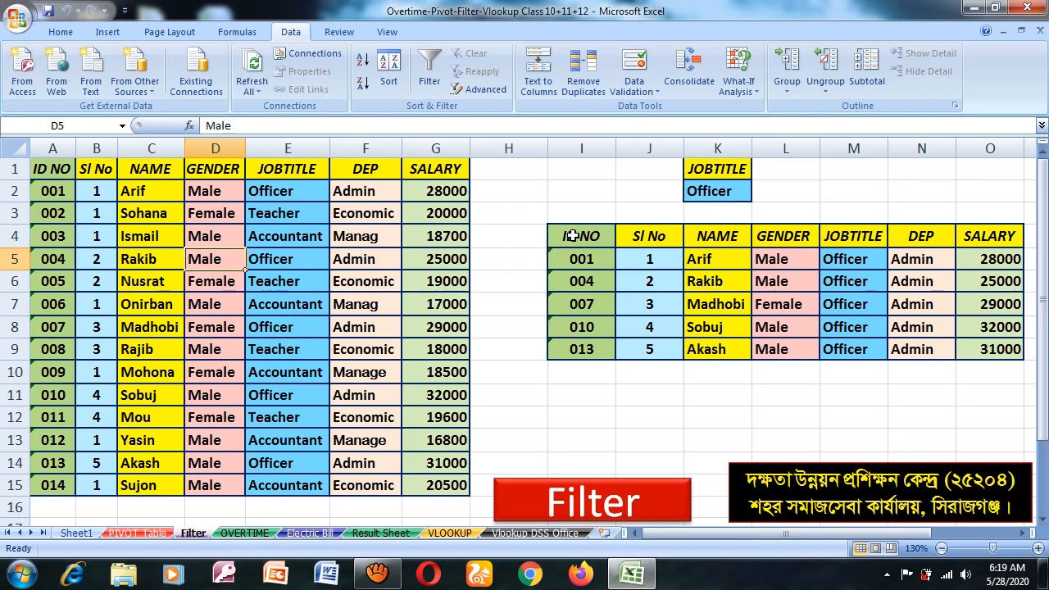
Step: Delete the extracted Officer results in I4:O9, shifting cells left
{"action": "left_click_drag", "start_coordinate": [571, 236], "coordinate": [1000, 347]}
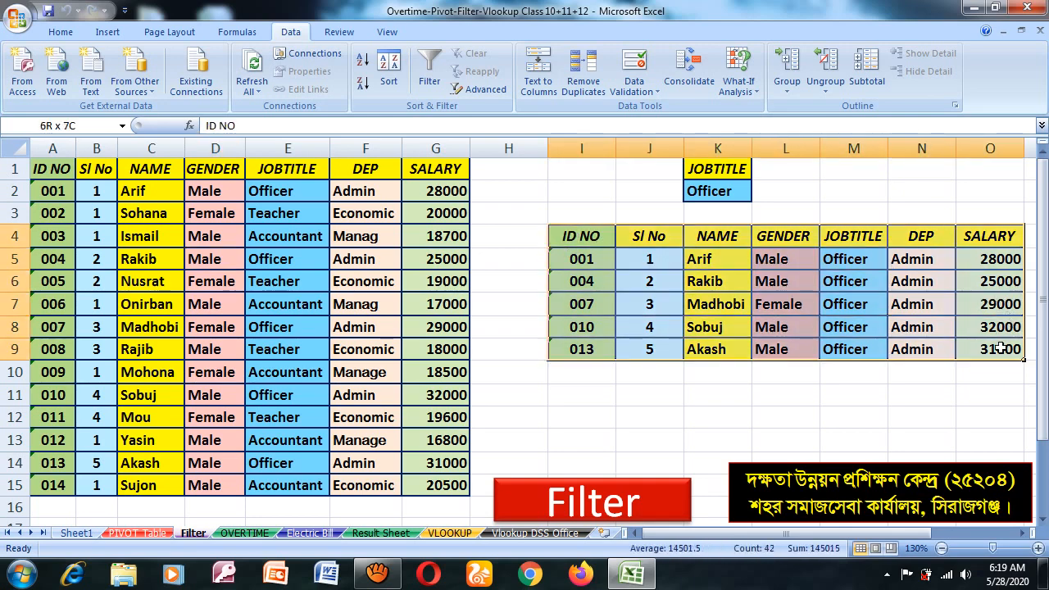
{"action": "right_click", "coordinate": [677, 270]}
{"action": "left_click", "coordinate": [735, 374]}
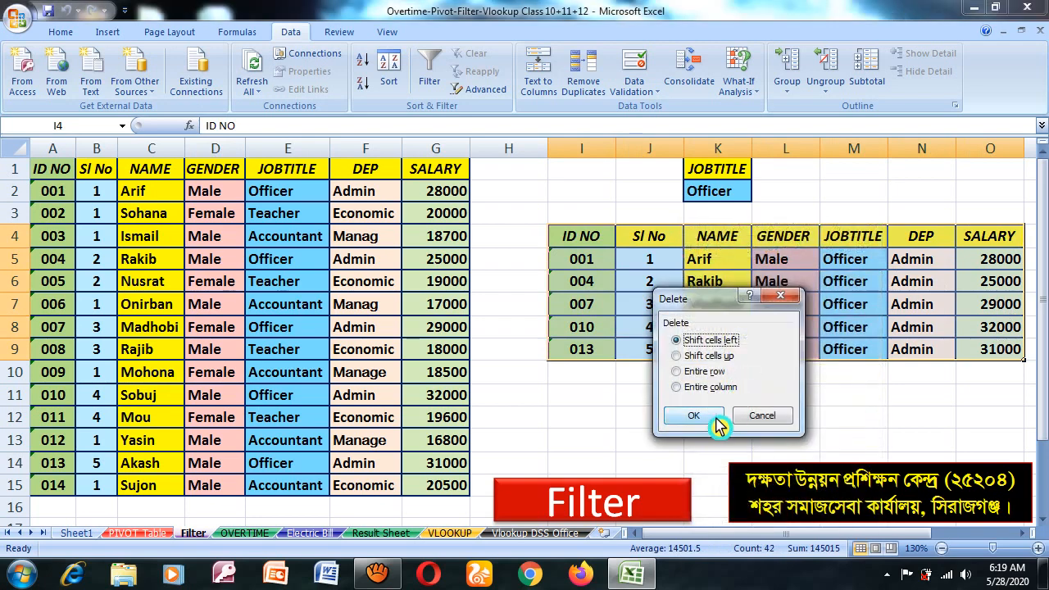
{"action": "left_click", "coordinate": [718, 424]}
{"action": "left_click", "coordinate": [645, 284]}
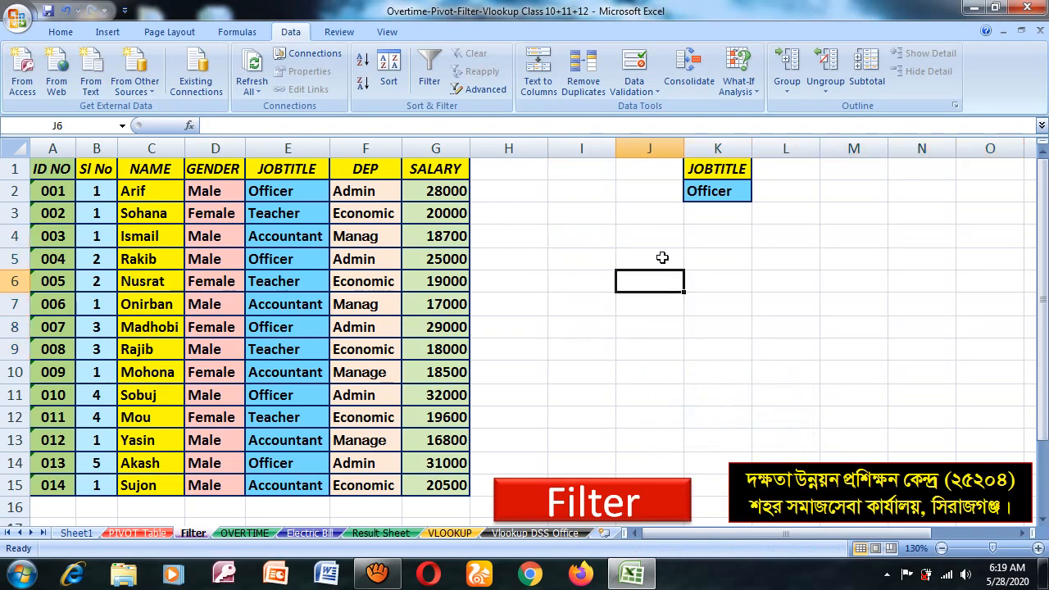
Step: Clear the criterion in K2 and replace it with the Teacher entry copied from E3
{"action": "left_click", "coordinate": [720, 197]}
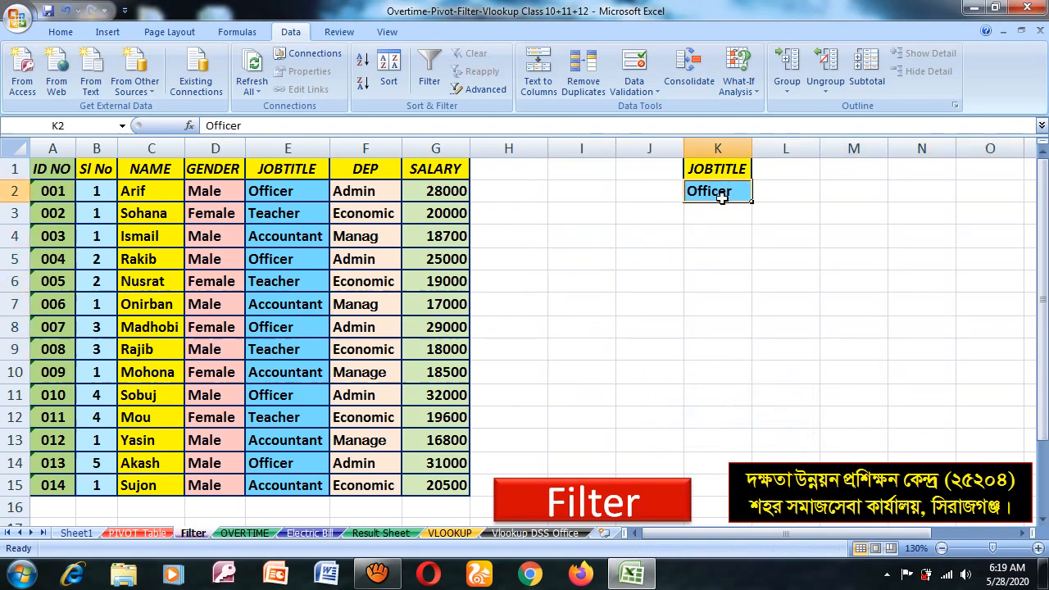
{"action": "key", "text": "Delete"}
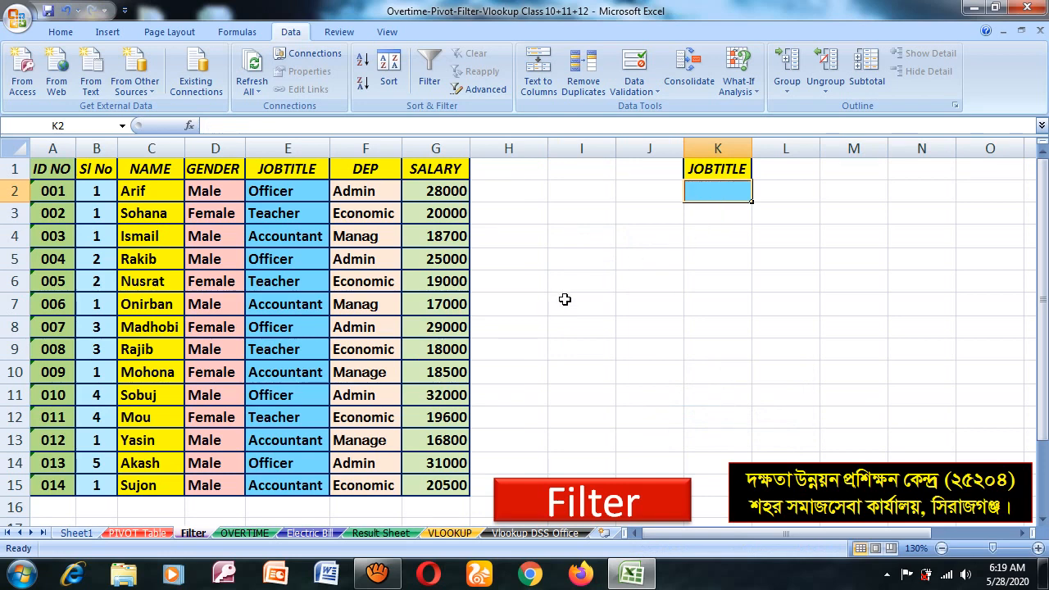
{"action": "left_click", "coordinate": [567, 299]}
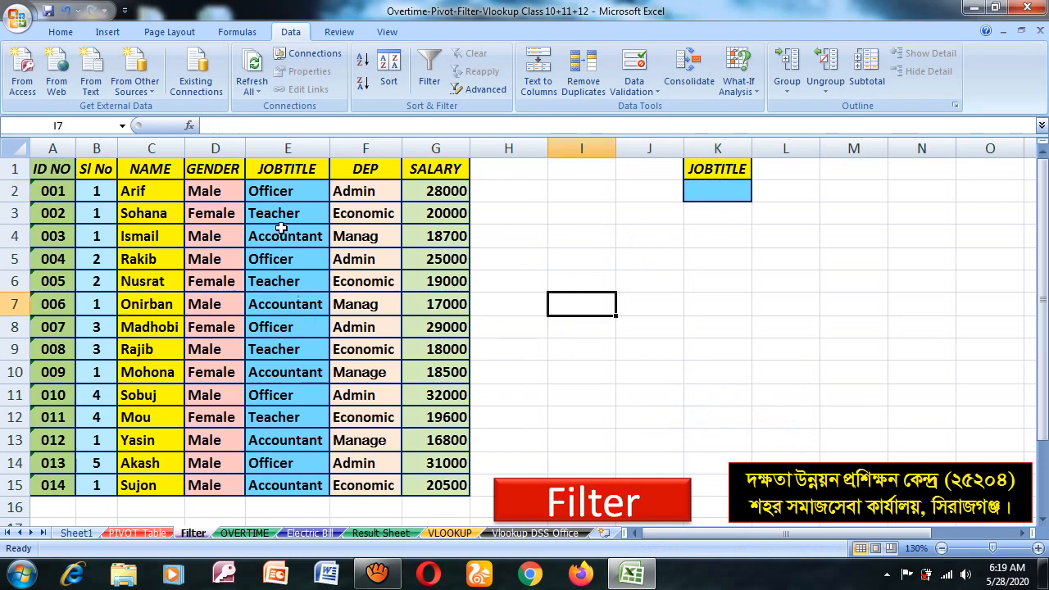
{"action": "right_click", "coordinate": [270, 214]}
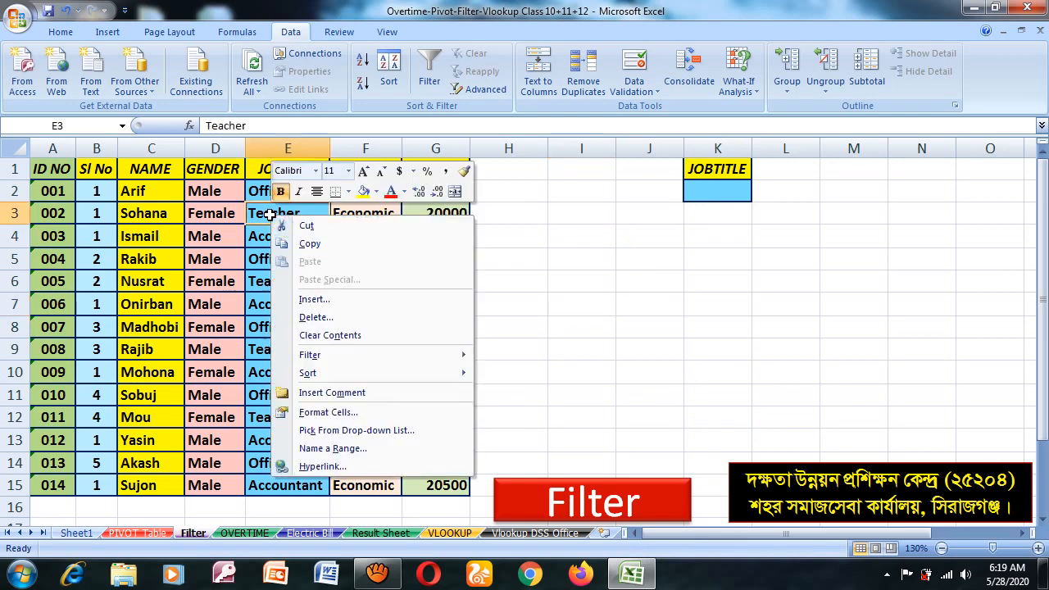
{"action": "left_click", "coordinate": [313, 245]}
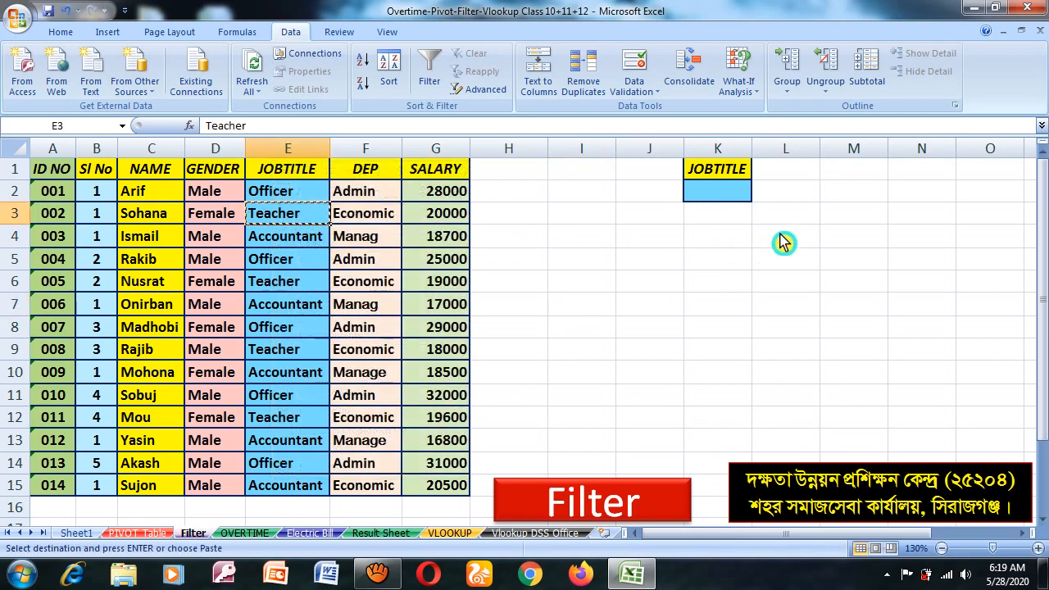
{"action": "right_click", "coordinate": [729, 195]}
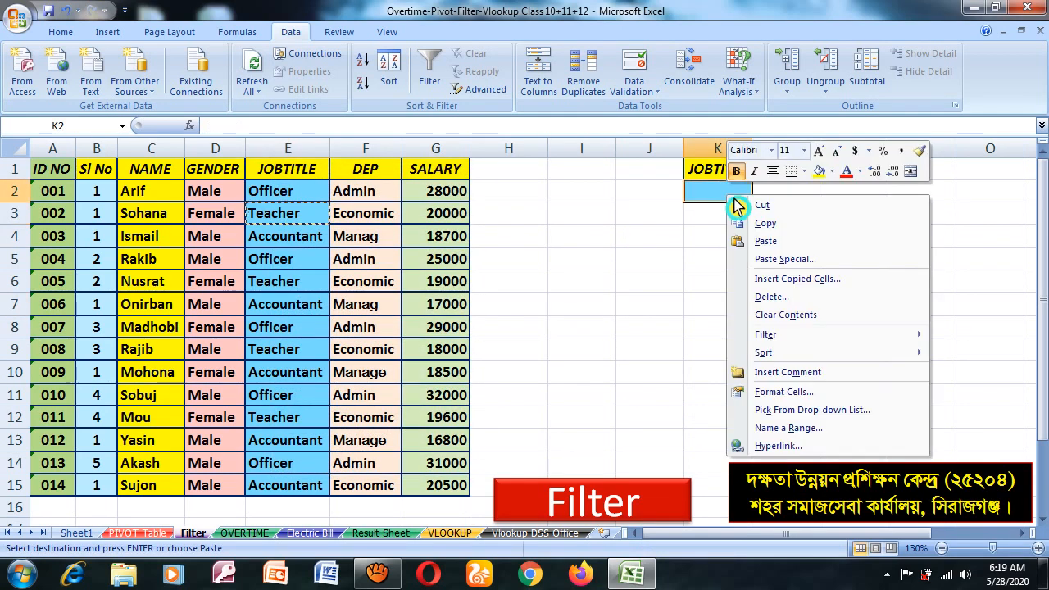
{"action": "left_click", "coordinate": [765, 241]}
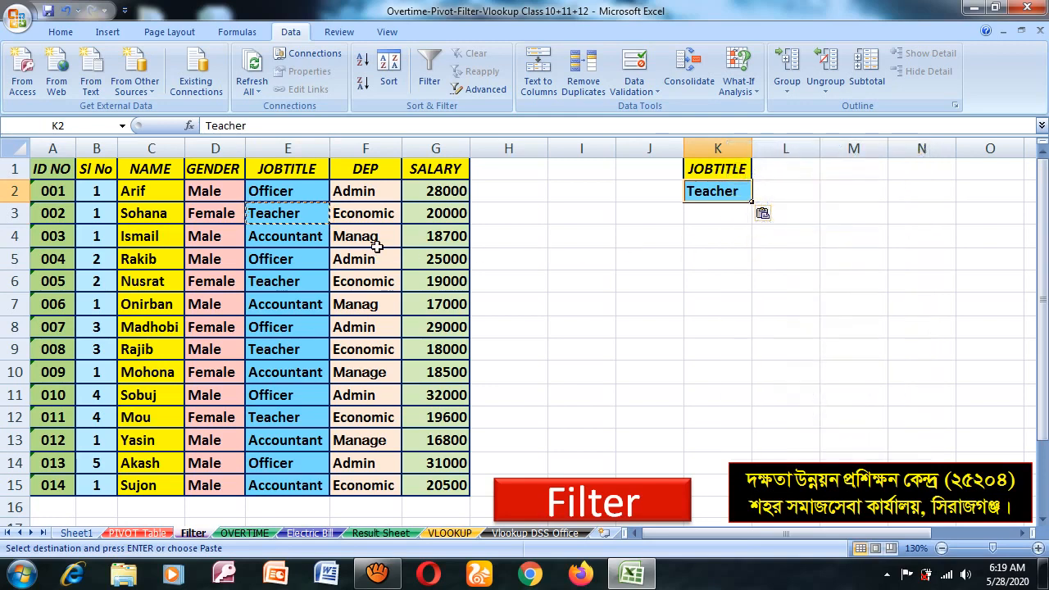
Step: Start an Advanced Filter on the employee table A1:G15 and reselect K1:K2 as its criteria range
{"action": "left_click", "coordinate": [219, 275]}
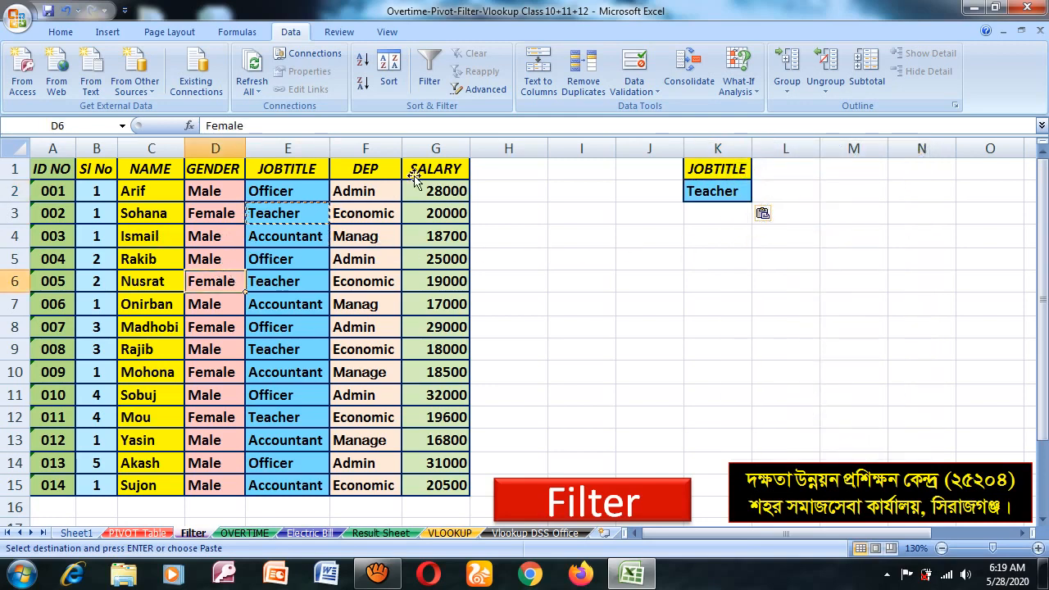
{"action": "left_click", "coordinate": [482, 90]}
{"action": "left_click_drag", "start_coordinate": [208, 219], "coordinate": [910, 187]}
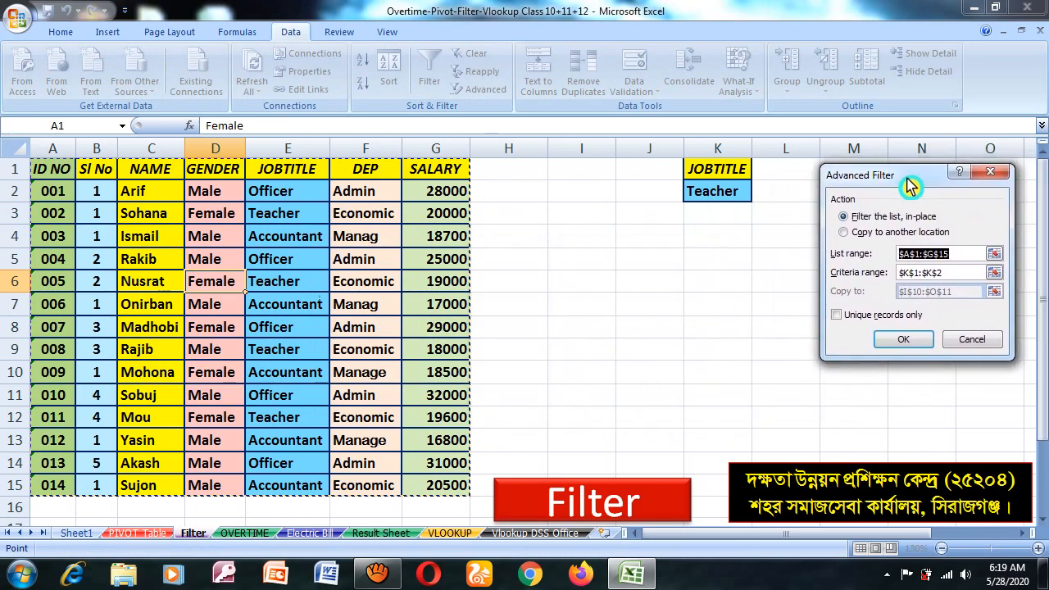
{"action": "left_click", "coordinate": [952, 272]}
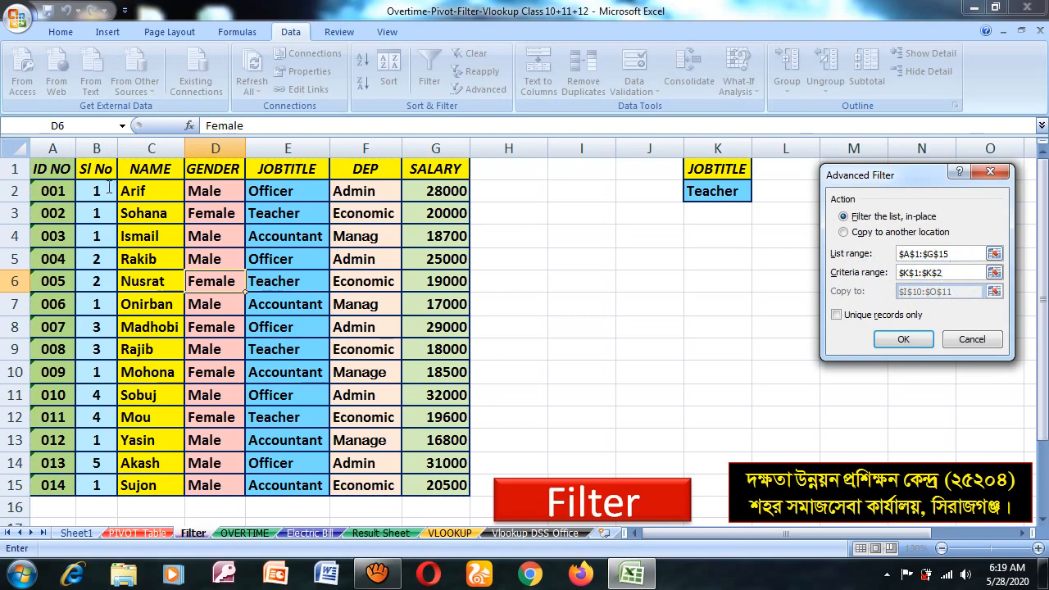
{"action": "left_click_drag", "start_coordinate": [952, 272], "coordinate": [898, 272]}
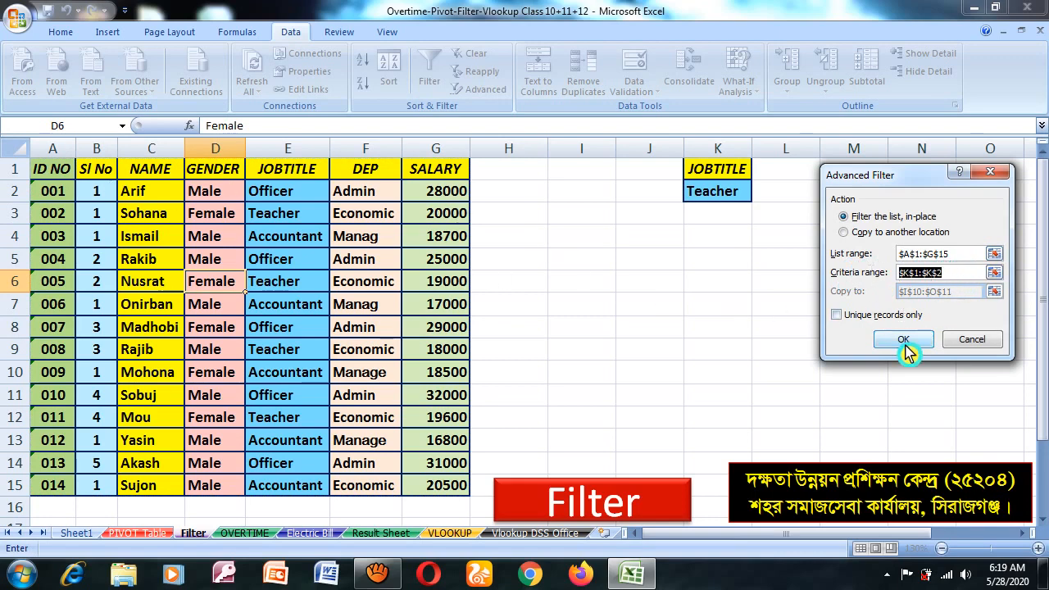
{"action": "key", "text": "BackSpace"}
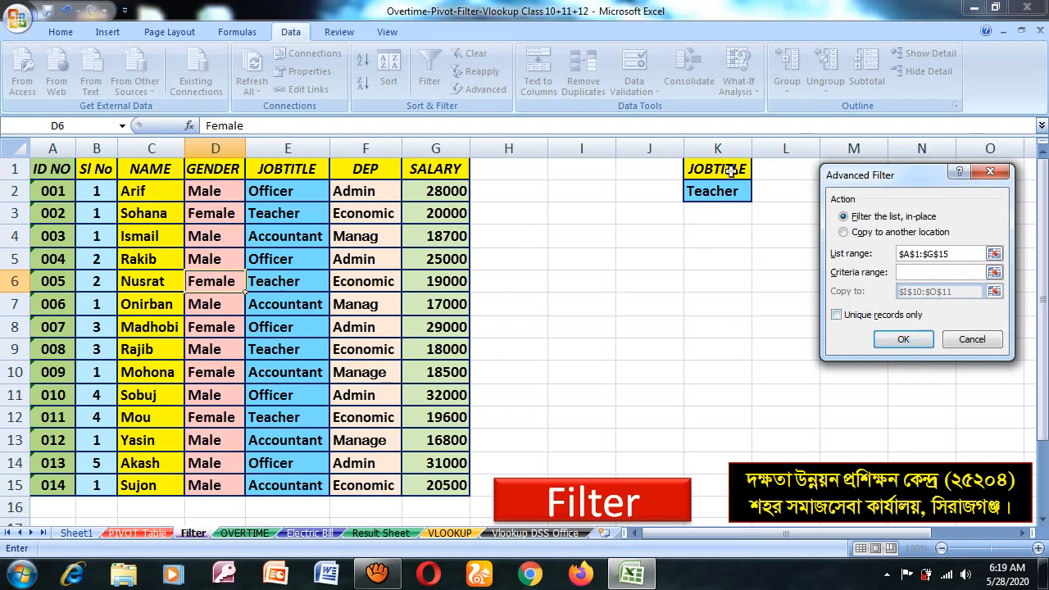
{"action": "left_click_drag", "start_coordinate": [730, 170], "coordinate": [719, 193]}
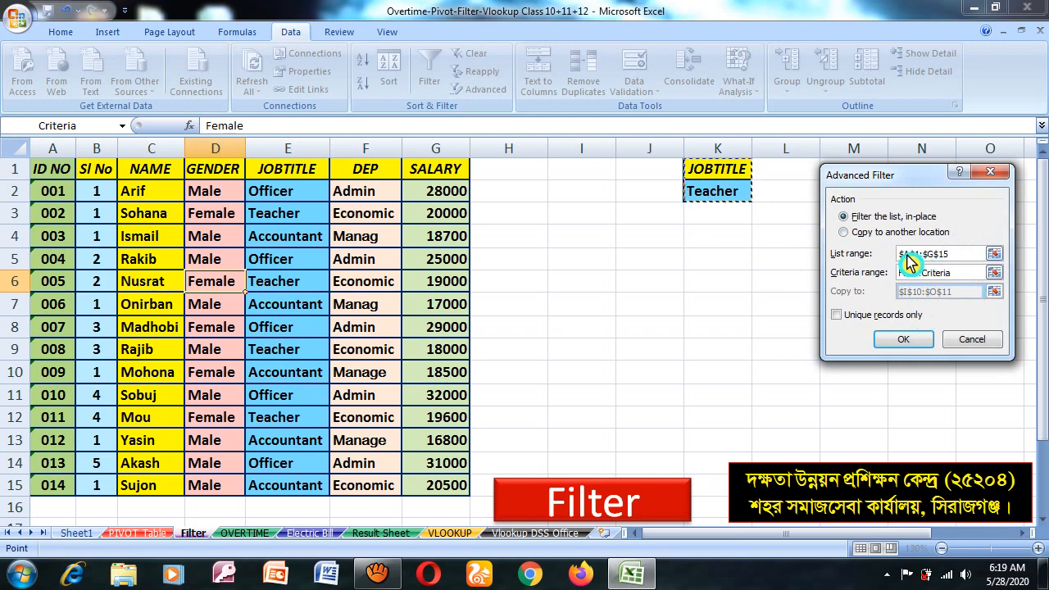
Step: Have the Advanced Filter copy its results to another location, I4:O12, and run it
{"action": "left_click", "coordinate": [860, 236]}
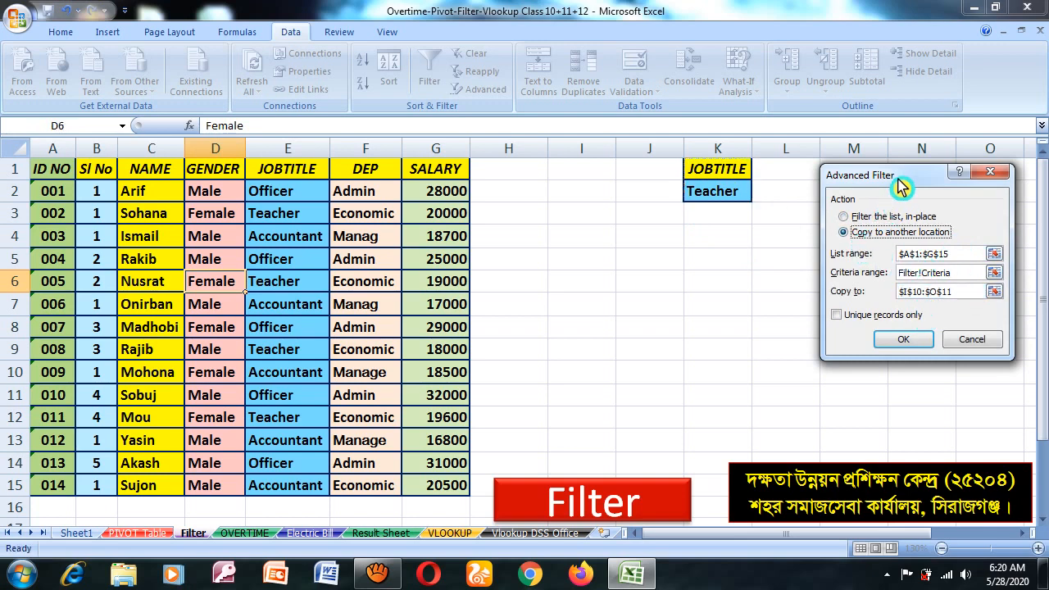
{"action": "left_click_drag", "start_coordinate": [901, 180], "coordinate": [854, 239]}
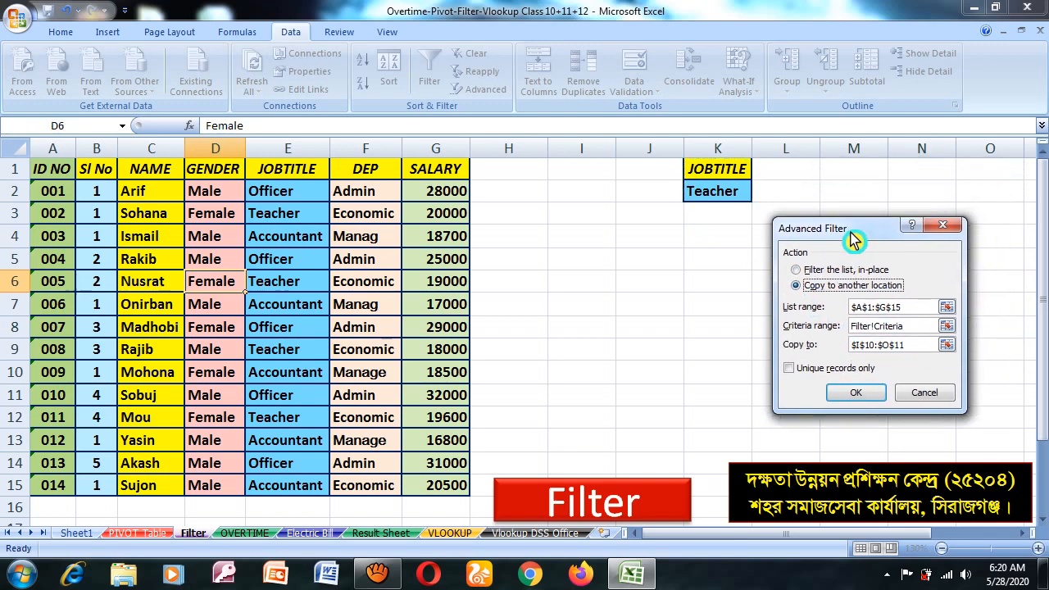
{"action": "left_click", "coordinate": [922, 345]}
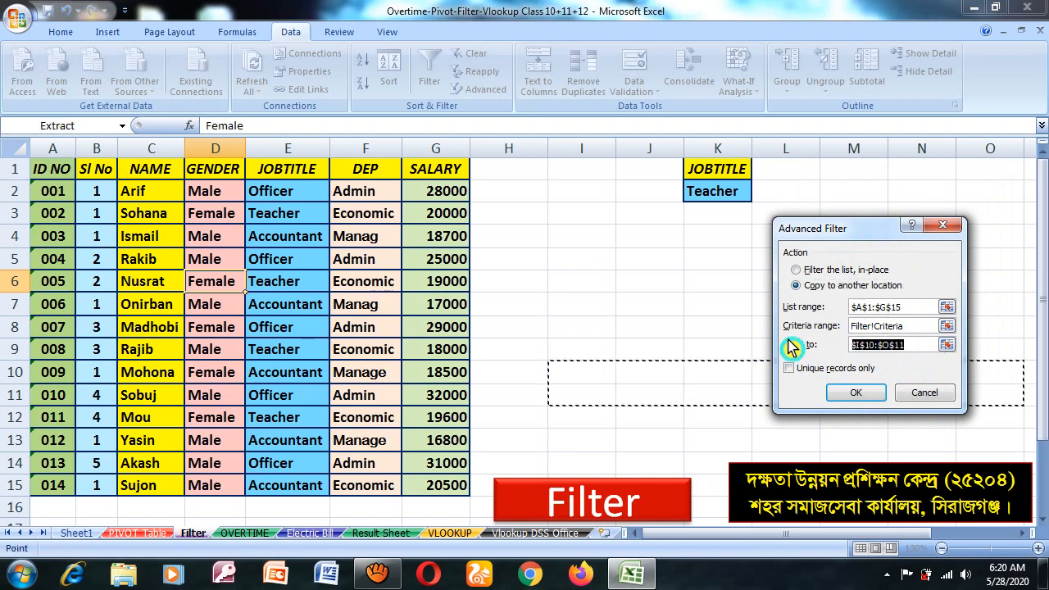
{"action": "key", "text": "BackSpace"}
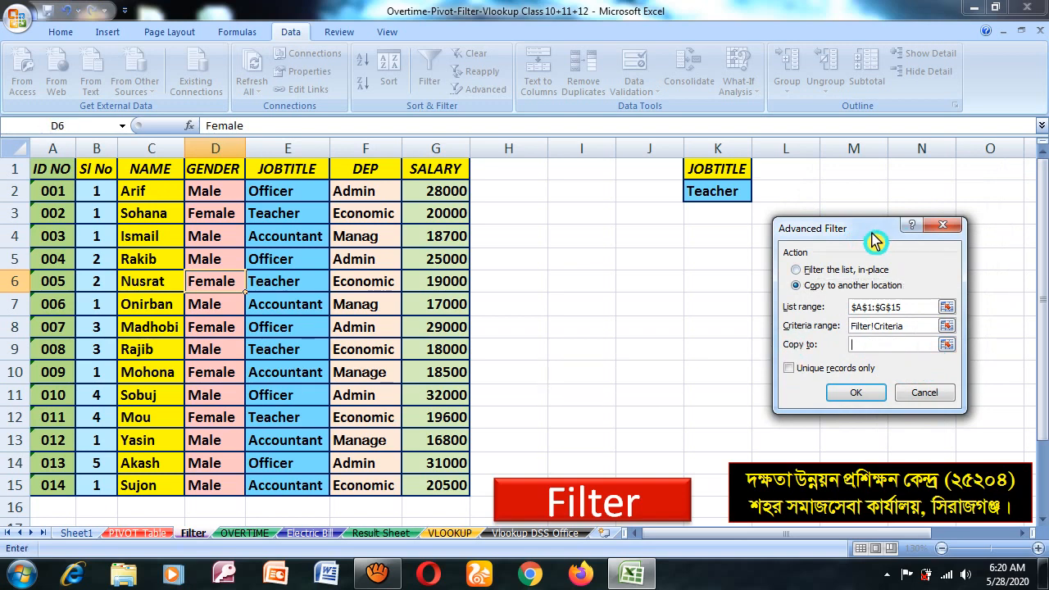
{"action": "left_click_drag", "start_coordinate": [879, 232], "coordinate": [291, 194]}
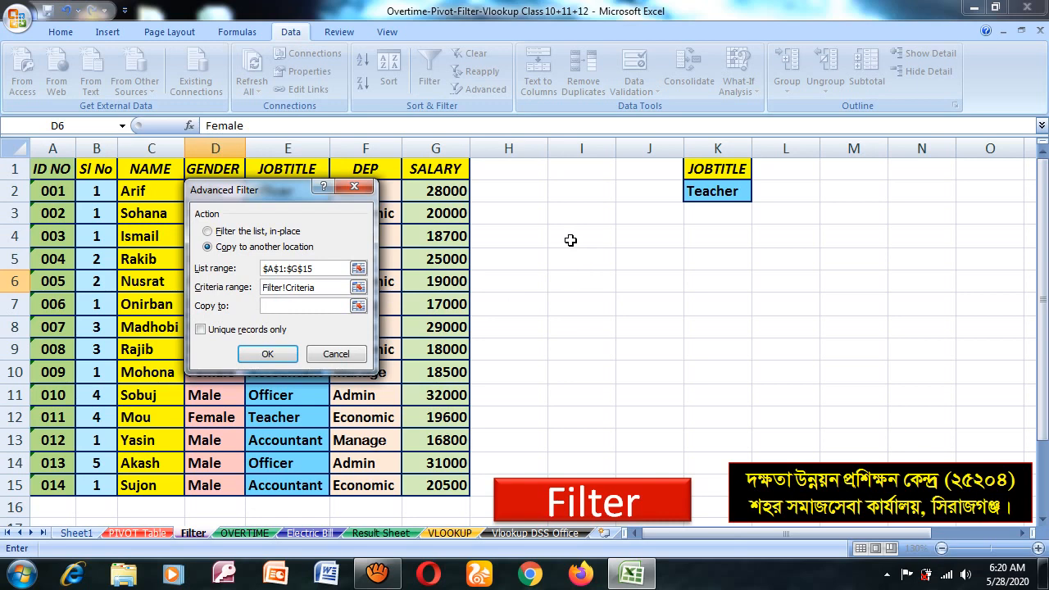
{"action": "left_click_drag", "start_coordinate": [570, 240], "coordinate": [992, 411]}
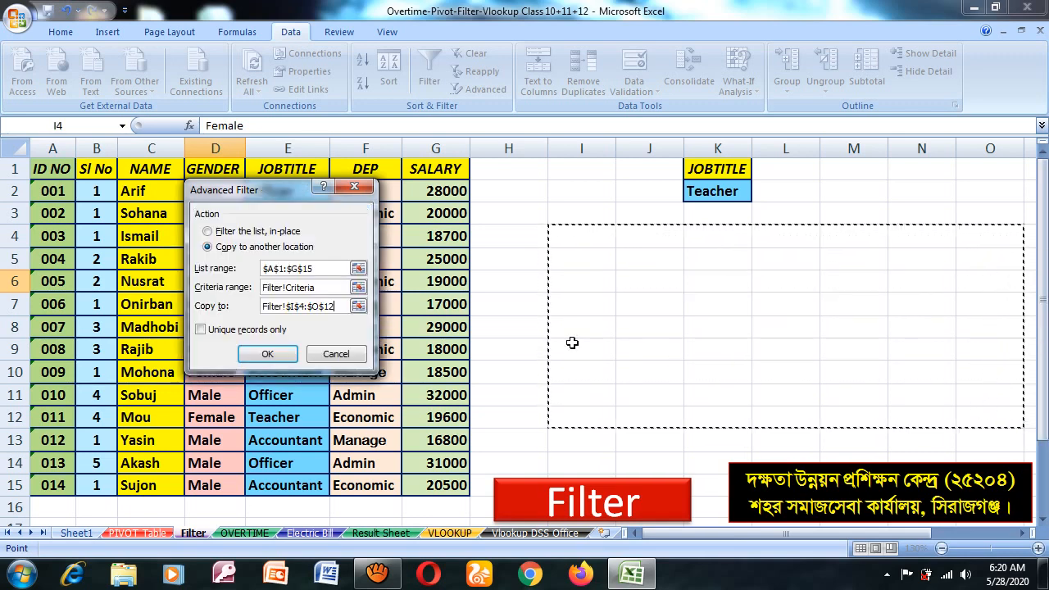
{"action": "left_click", "coordinate": [299, 353]}
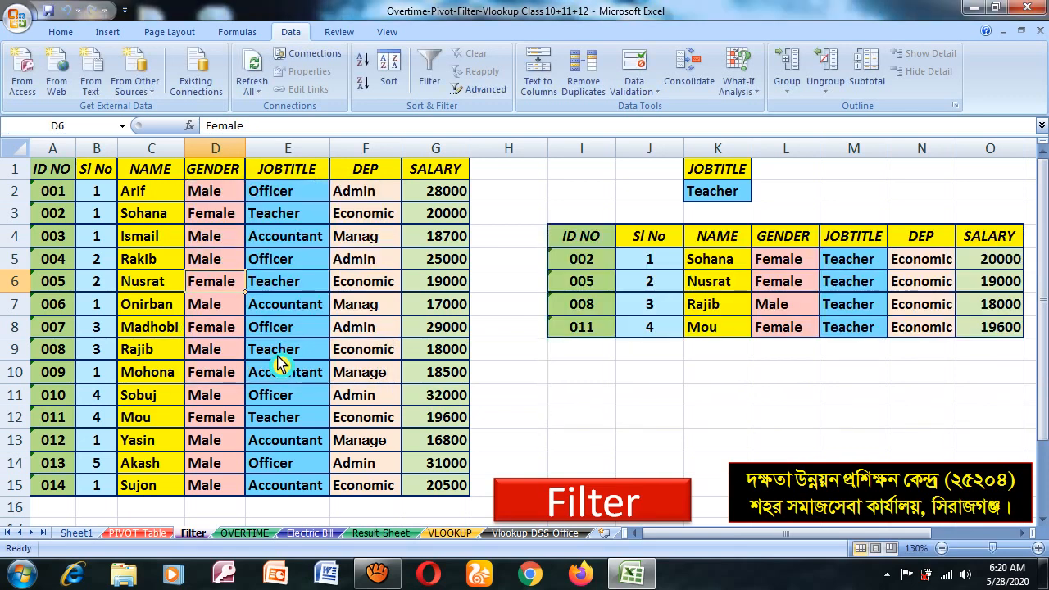